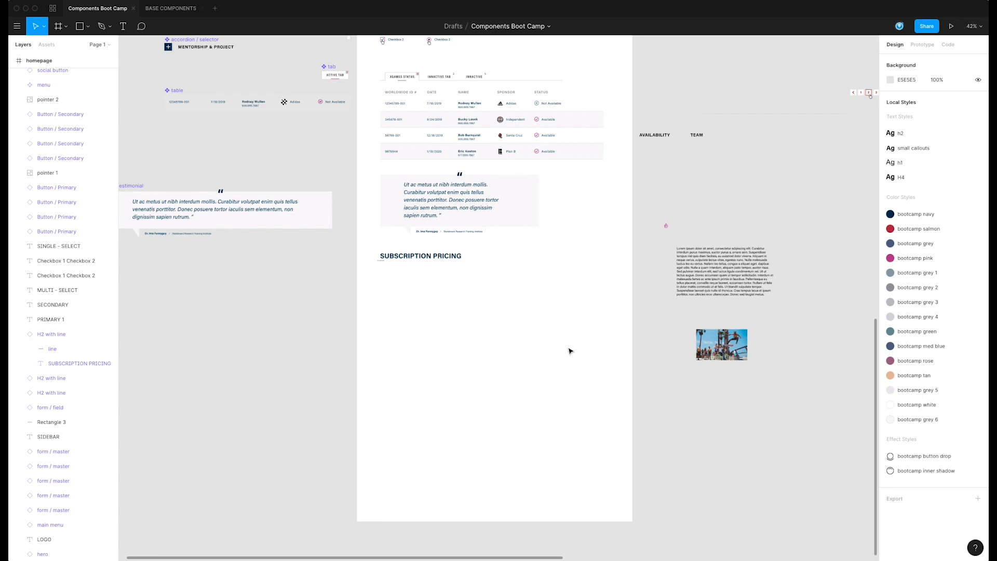
# Apply the bootcamp white color style to the SUBSCRIPTION PRICING heading text
pyautogui.moveTo(593, 351)
pyautogui.mouseDown()
pyautogui.moveTo(603, 362)
pyautogui.moveTo(590, 347)
pyautogui.mouseUp()
pyautogui.click(441, 256)
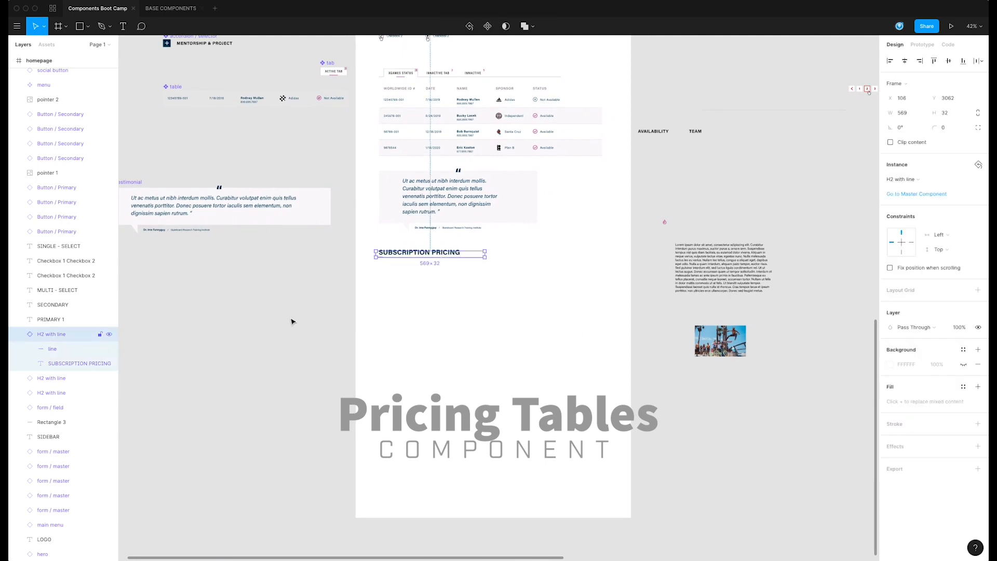
pyautogui.click(78, 363)
pyautogui.click(890, 298)
pyautogui.click(910, 363)
# Fill the short line under the SUBSCRIPTION PRICING heading with the bootcamp white color style
pyautogui.click(68, 349)
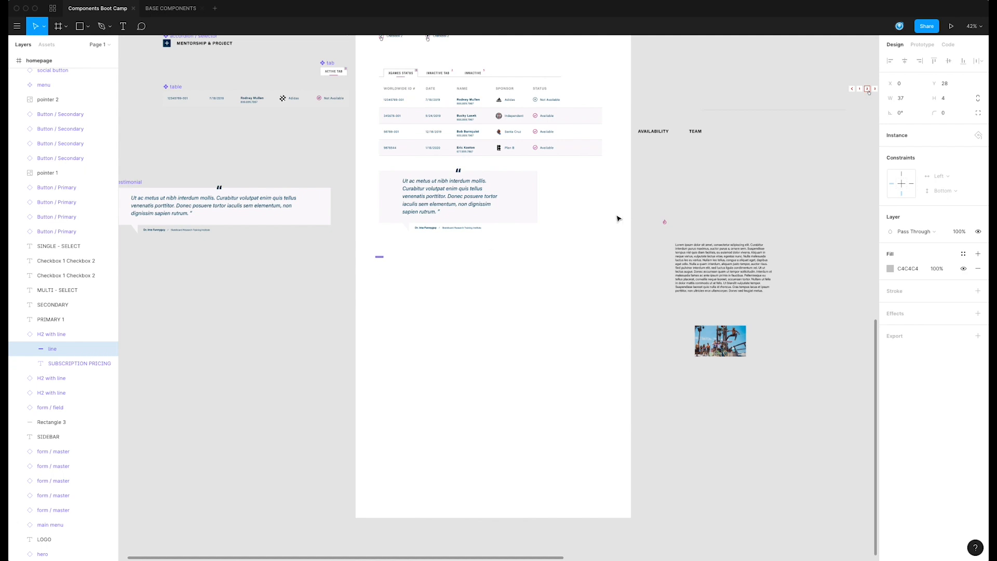
pyautogui.click(963, 253)
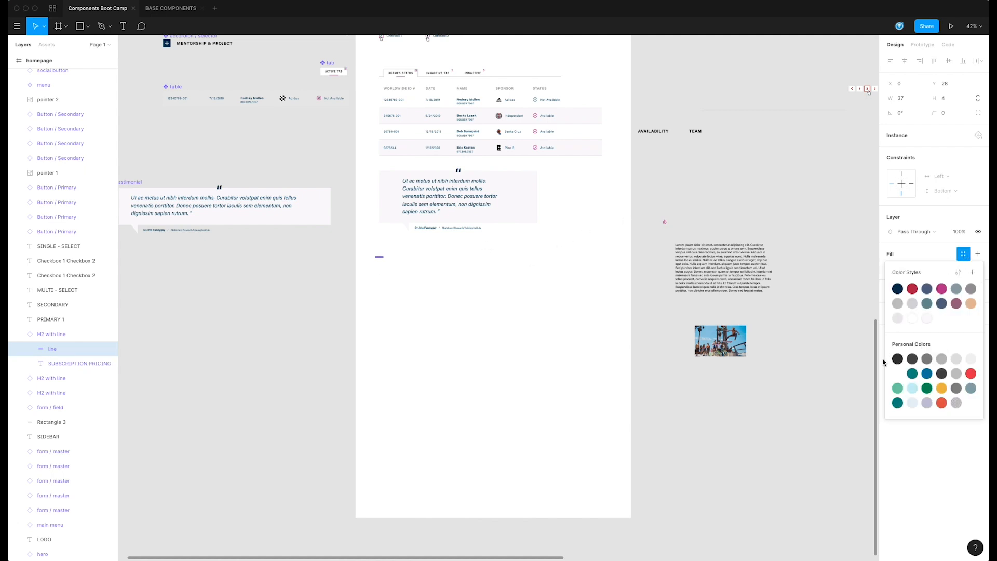
pyautogui.click(913, 318)
pyautogui.click(556, 323)
pyautogui.moveTo(546, 297); pyautogui.dragTo(556, 307)
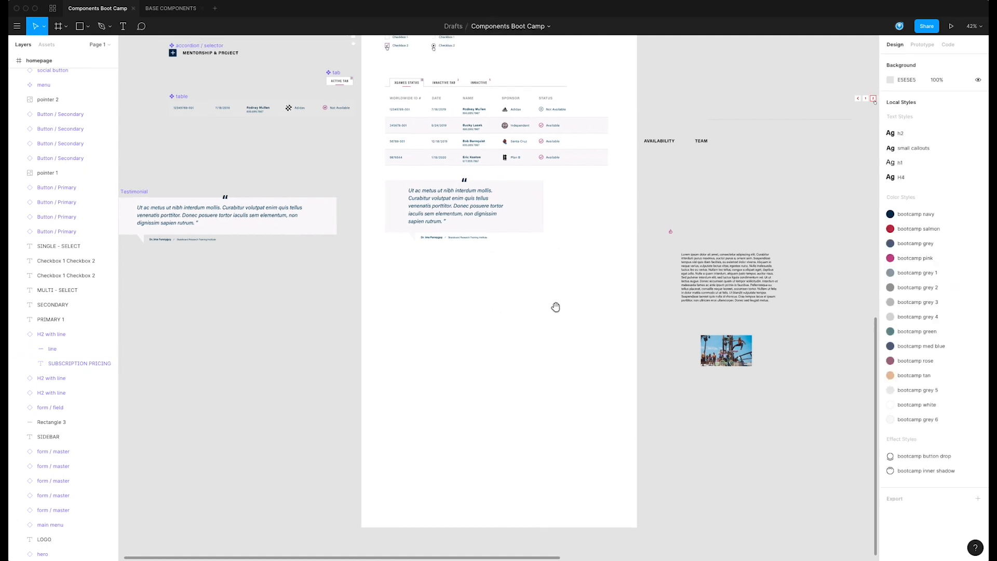
# Place the skateboarding photo across the page behind the SUBSCRIPTION PRICING heading at about 1452 × 829, and shift the heading down onto it
pyautogui.moveTo(747, 360); pyautogui.dragTo(637, 418)
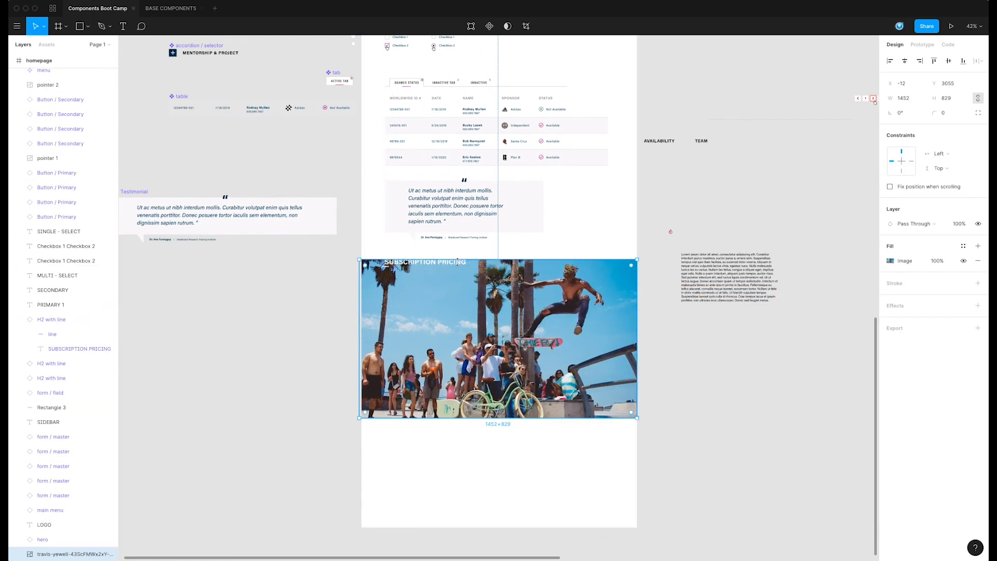
pyautogui.click(454, 270)
pyautogui.hotkey('shift', 'Down')
pyautogui.hotkey('shift', 'Down')
pyautogui.hotkey('shift', 'Down')
pyautogui.hotkey('shift', 'Down')
pyautogui.hotkey('shift', 'Down')
pyautogui.hotkey('shift', 'Down')
pyautogui.hotkey('shift', 'Down')
pyautogui.hotkey('shift', 'Down')
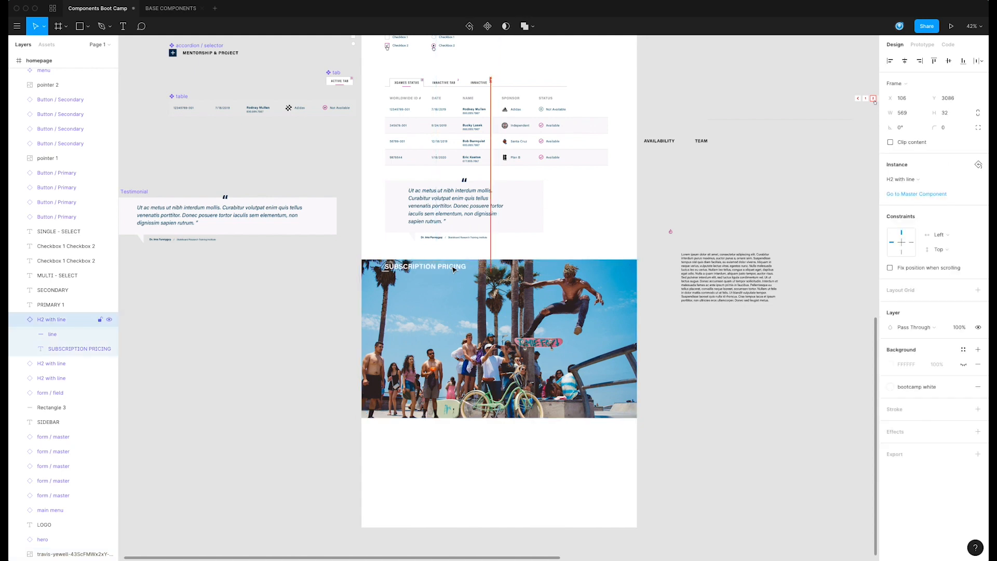
# Duplicate the skateboarding photo and change the copy's fill from an image to a solid color
pyautogui.click(456, 307)
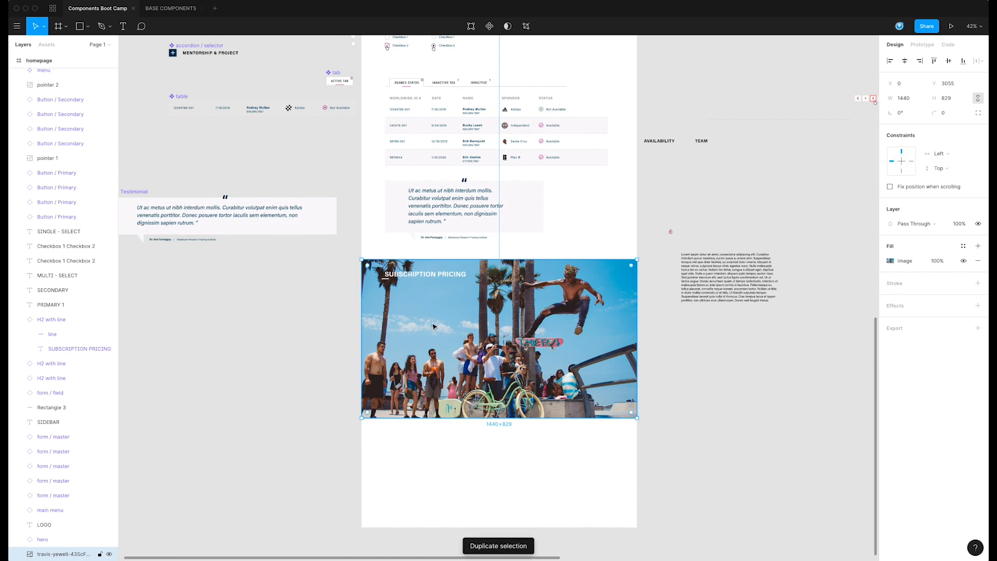
pyautogui.click(890, 261)
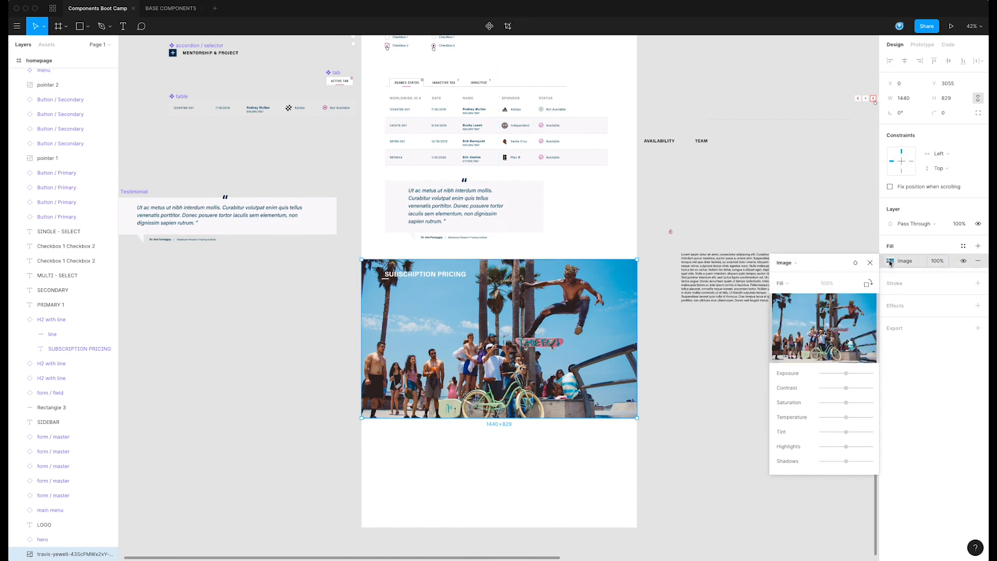
pyautogui.click(785, 263)
pyautogui.click(787, 202)
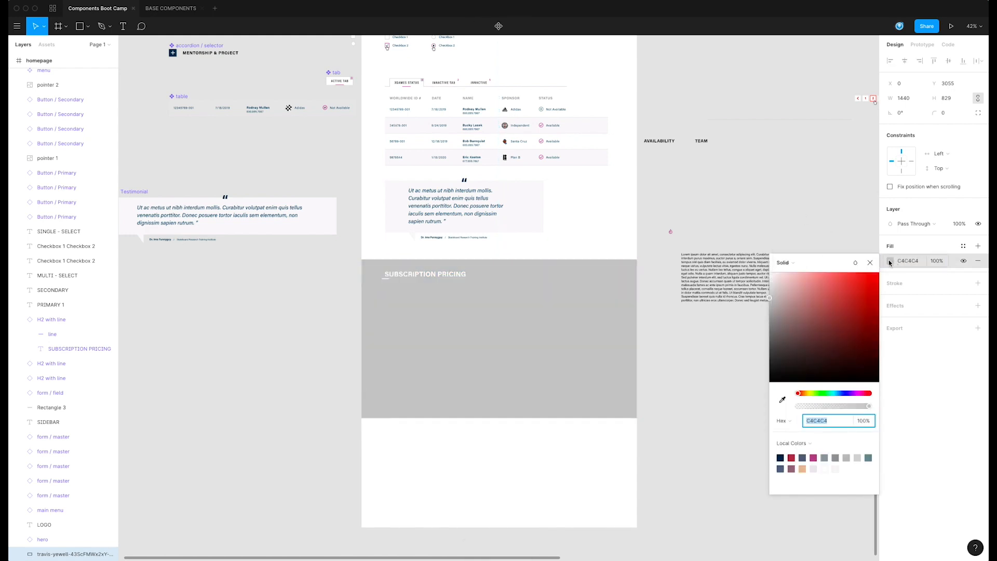
pyautogui.click(890, 261)
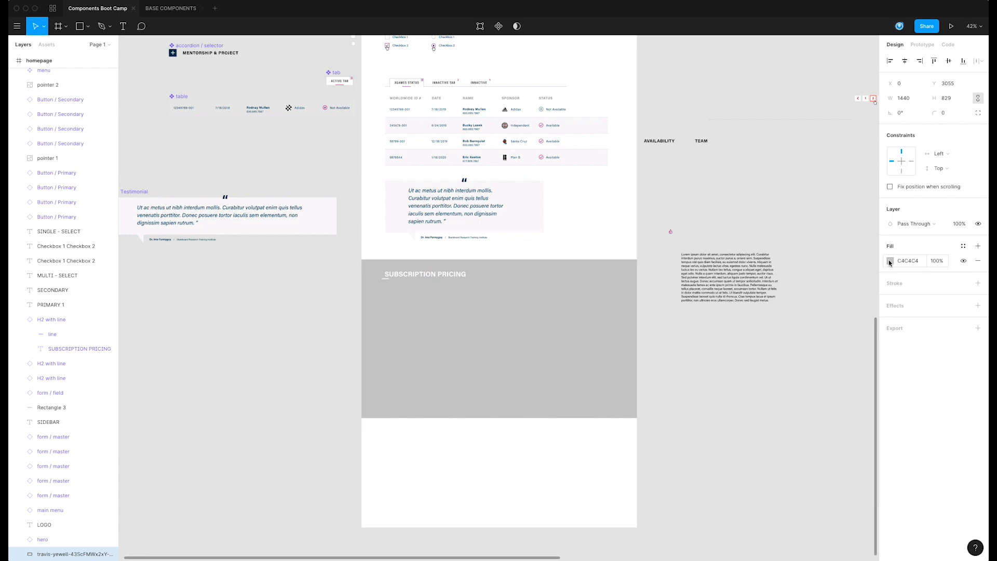
pyautogui.scroll(-1, 71, 550)
# Rename the solid-filled copy of the photo layer to back
pyautogui.doubleClick(65, 539)
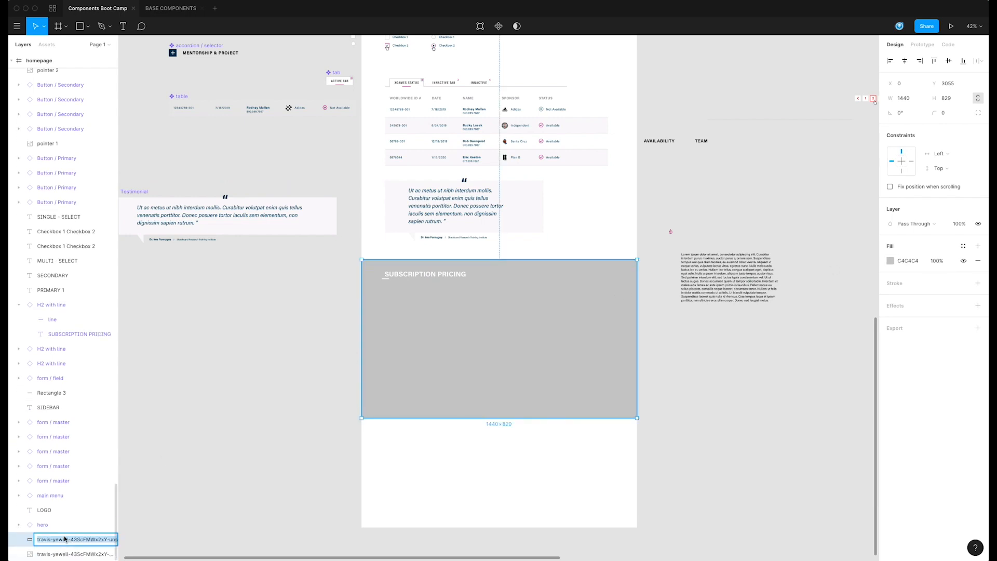
pyautogui.write('back')
pyautogui.press('Return')
# Move the back layer beneath the photo and fill it with the bootcamp navy color style
pyautogui.moveTo(64, 539); pyautogui.dragTo(55, 558)
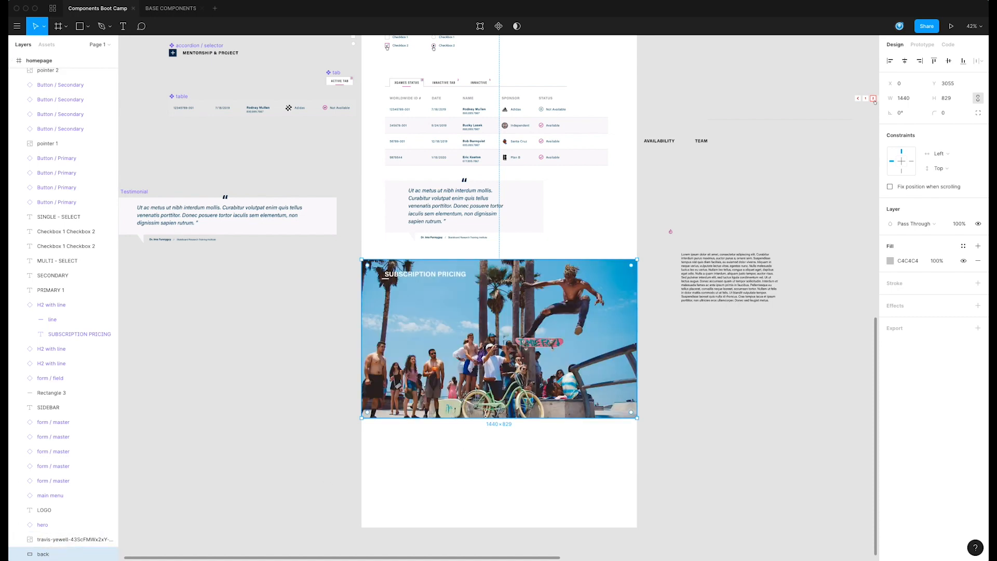
pyautogui.click(963, 246)
pyautogui.click(898, 281)
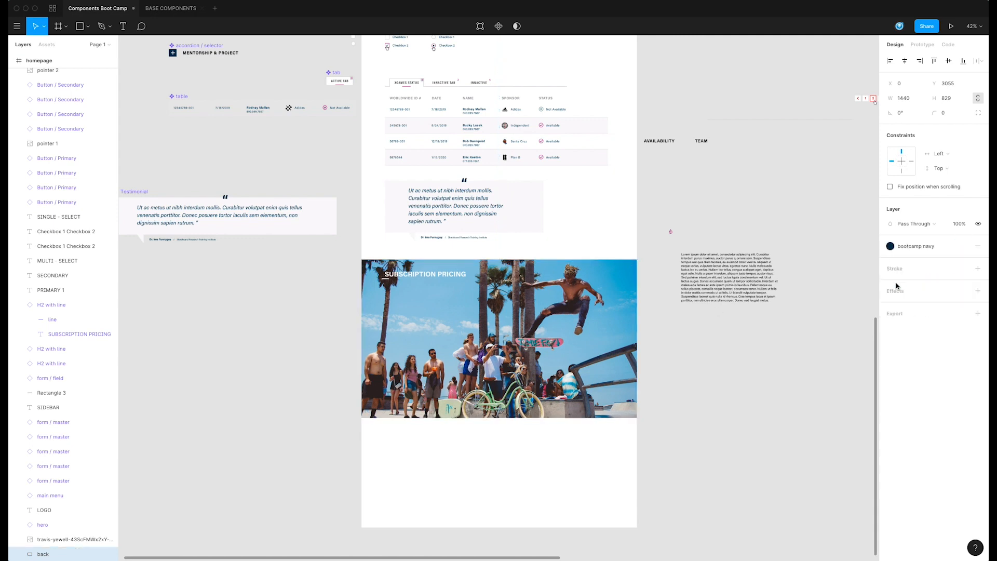
# Set the blend mode of the photo's image fill to Soft Light so it blends with the navy layer
pyautogui.click(581, 336)
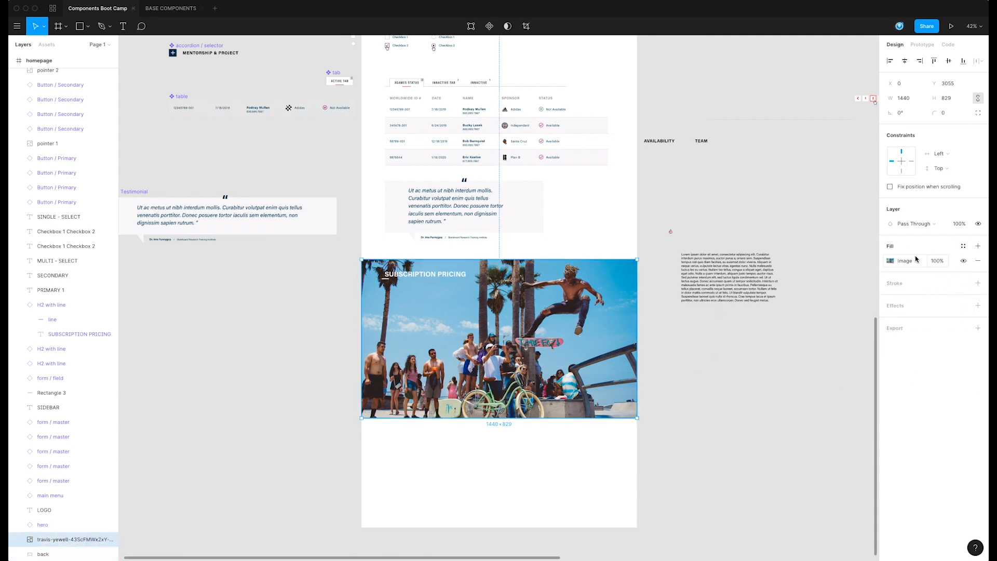
pyautogui.click(889, 263)
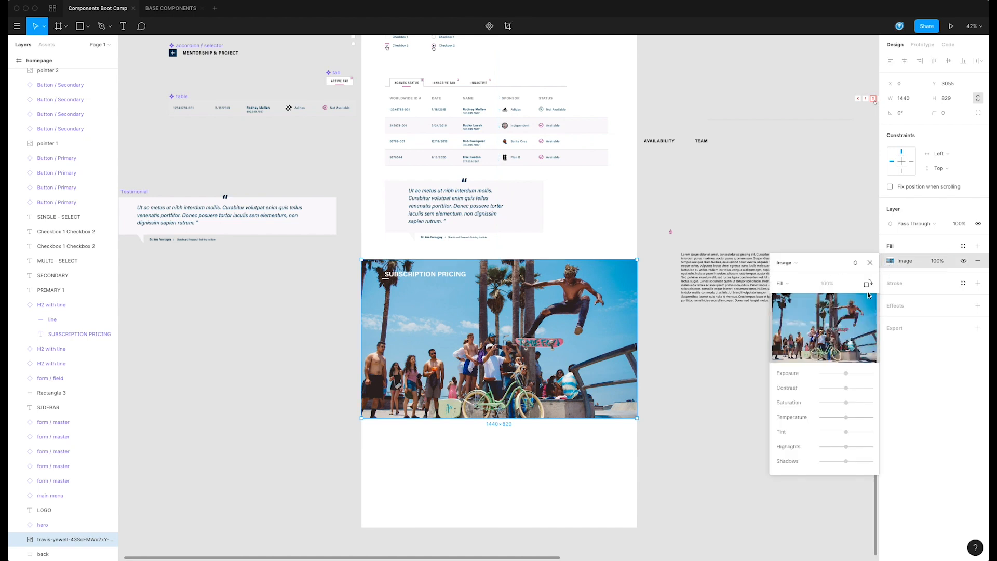
pyautogui.click(860, 265)
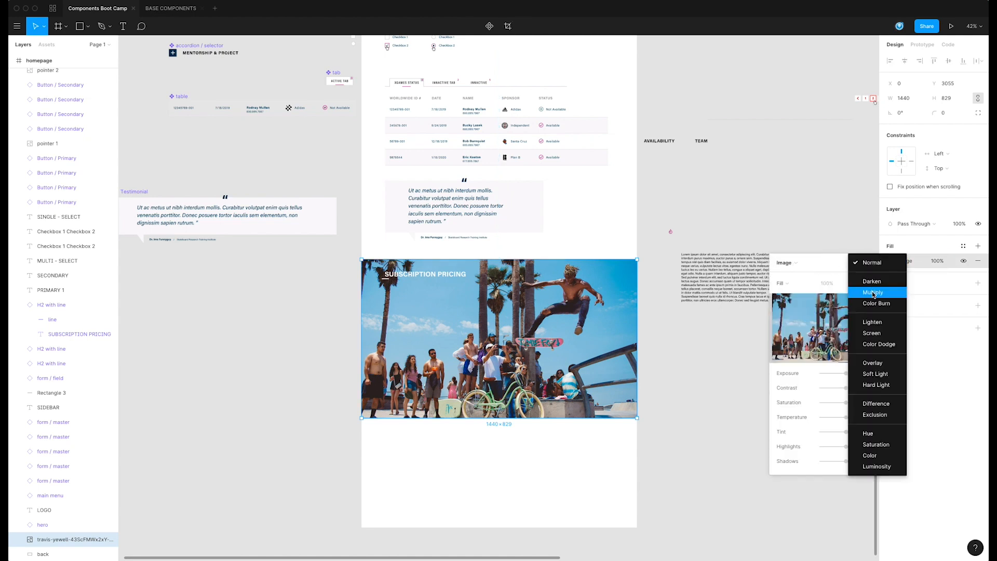
pyautogui.click(882, 375)
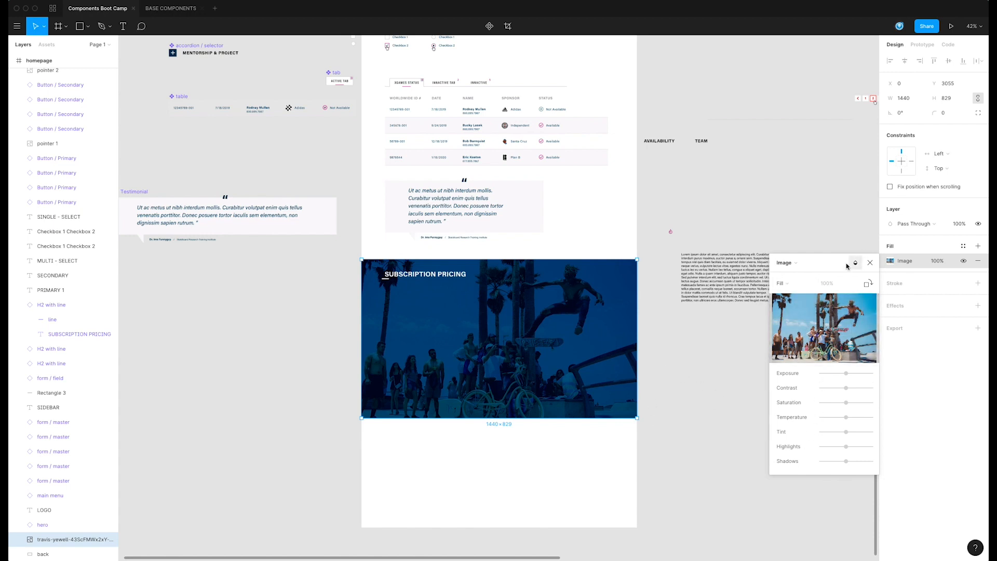
pyautogui.click(870, 262)
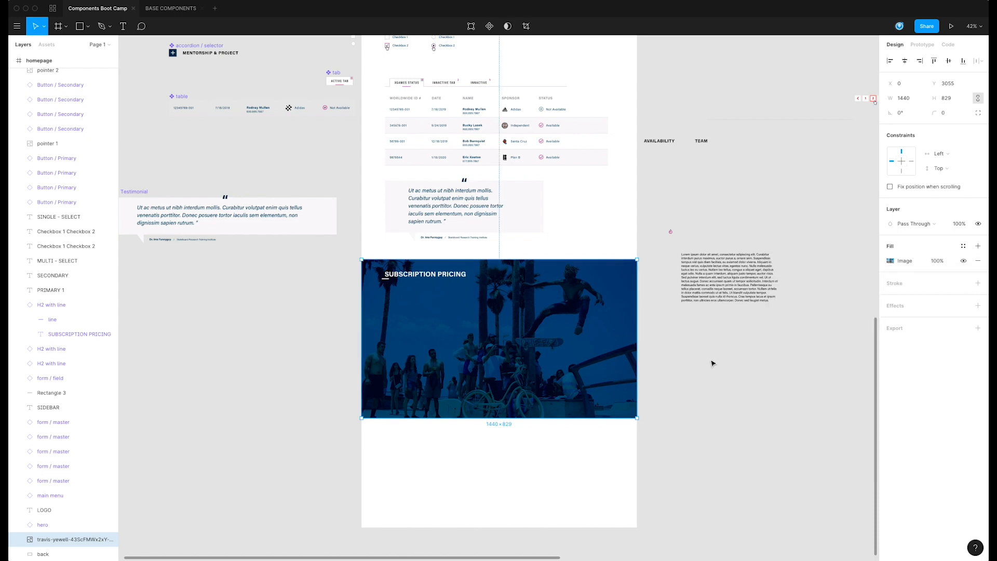
pyautogui.click(529, 324)
pyautogui.click(737, 347)
pyautogui.moveTo(736, 347); pyautogui.dragTo(779, 318)
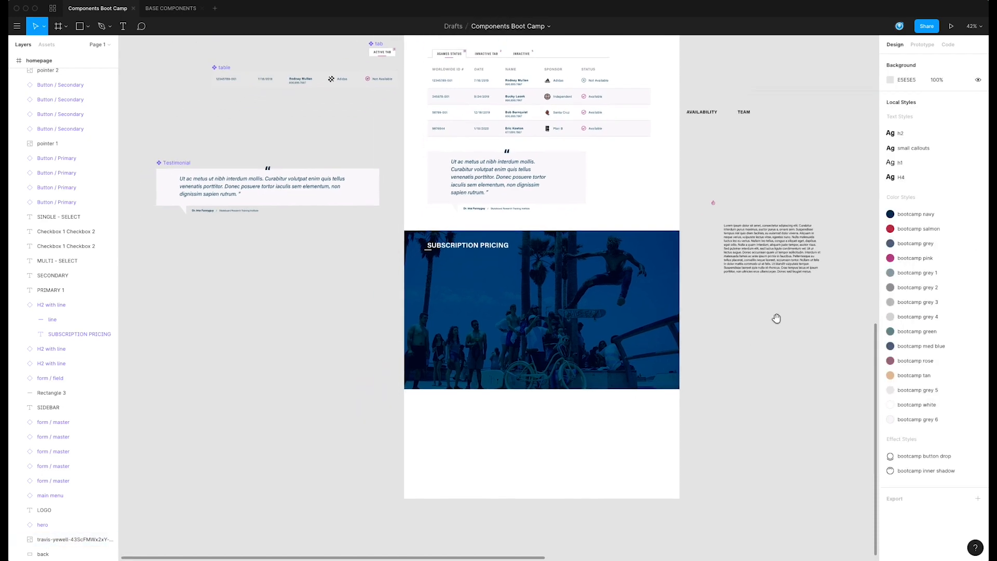
# Group the skateboarding photo with the navy back rectangle
pyautogui.click(526, 298)
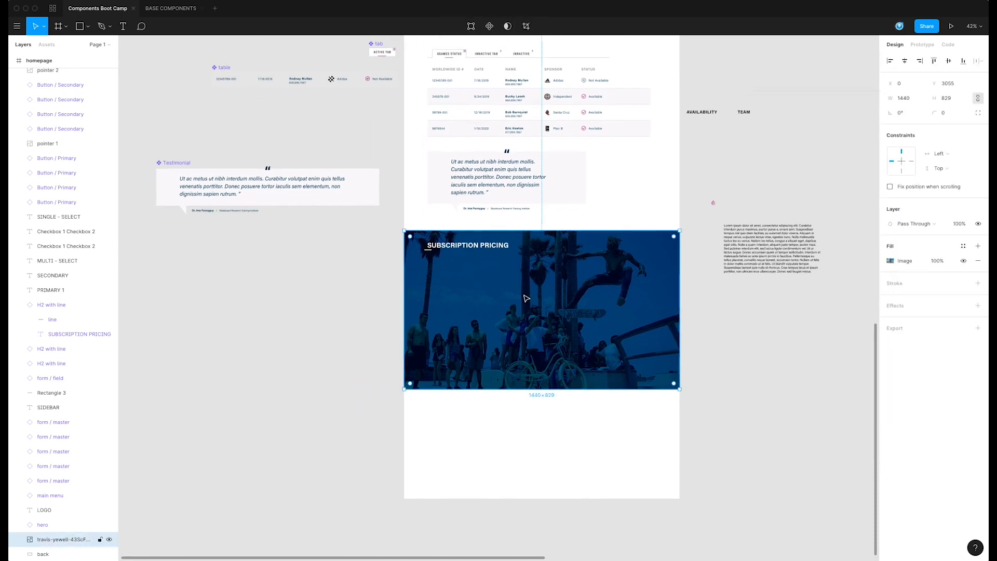
pyautogui.keyDown('shift'); pyautogui.click(54, 554); pyautogui.keyUp('shift')
pyautogui.hotkey('ctrl', 'g')
# Rename the background group to back and lock it against selection
pyautogui.doubleClick(46, 553)
pyautogui.write('back')
pyautogui.press('Return')
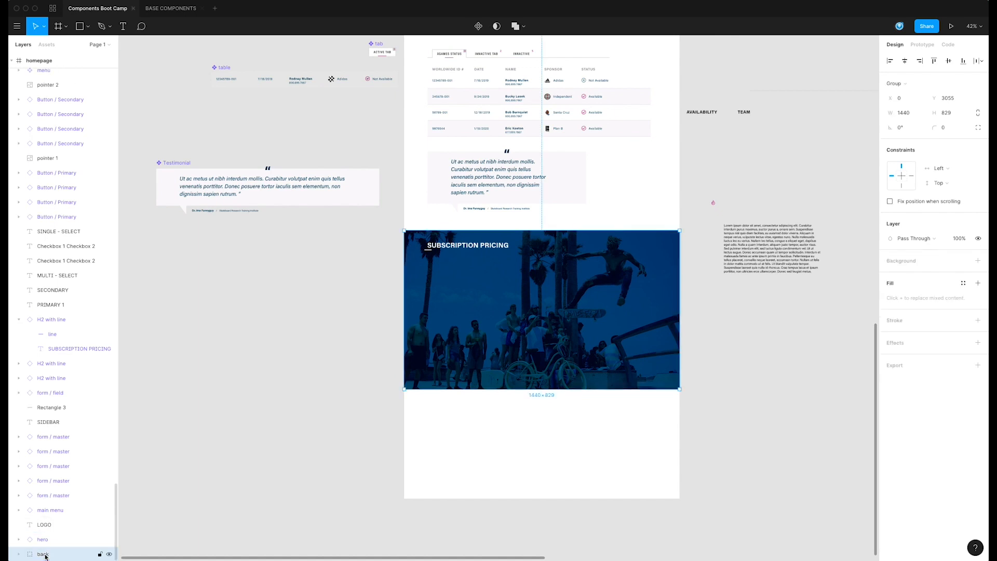
pyautogui.click(100, 553)
pyautogui.click(531, 307)
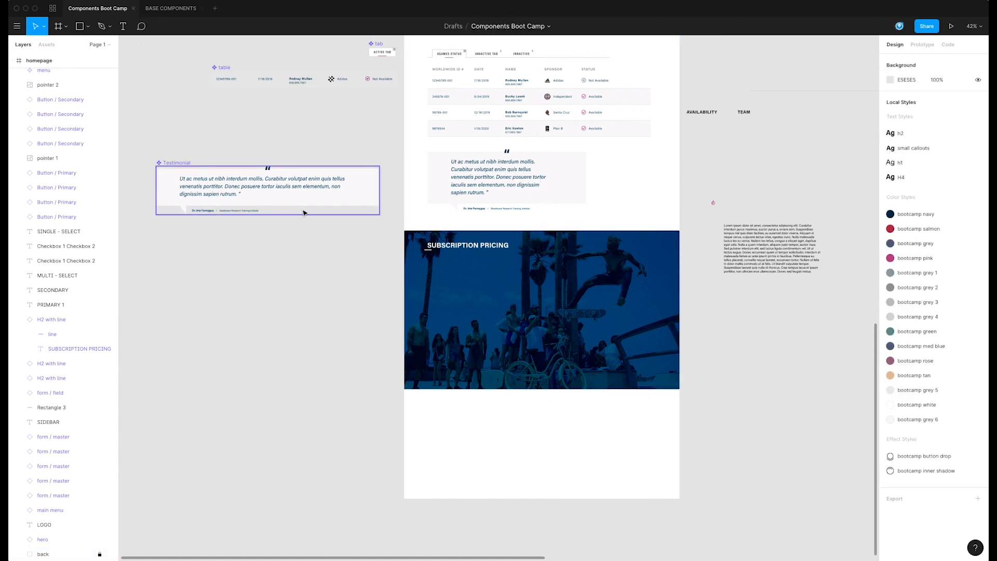
# Show the layout grid and draw a column-aligned rectangle about 341 × 200 below the SUBSCRIPTION PRICING heading
pyautogui.hotkey('ctrl', 'g')
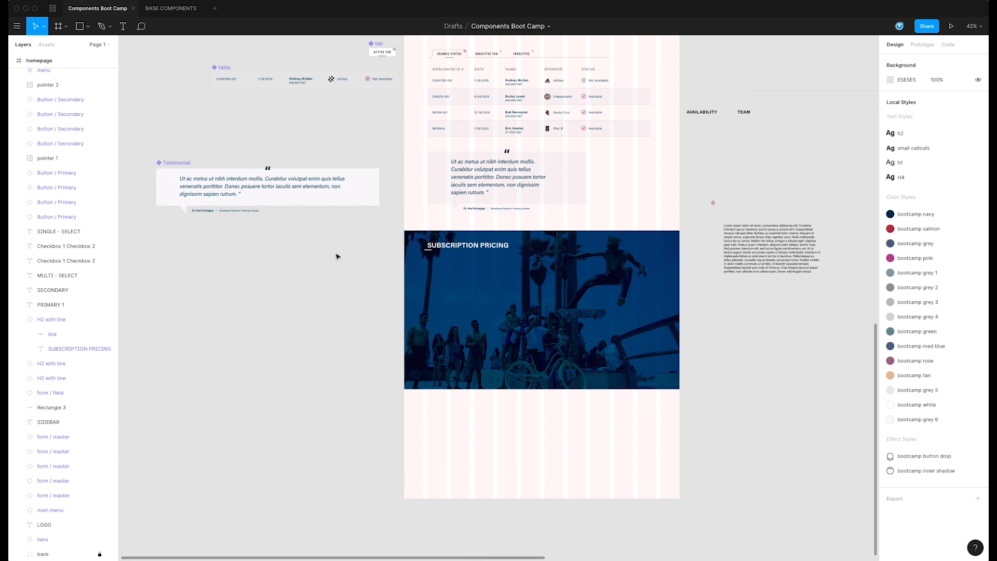
pyautogui.click(87, 32)
pyautogui.moveTo(427, 261)
pyautogui.mouseDown()
pyautogui.moveTo(483, 343)
pyautogui.moveTo(493, 340)
pyautogui.mouseUp()
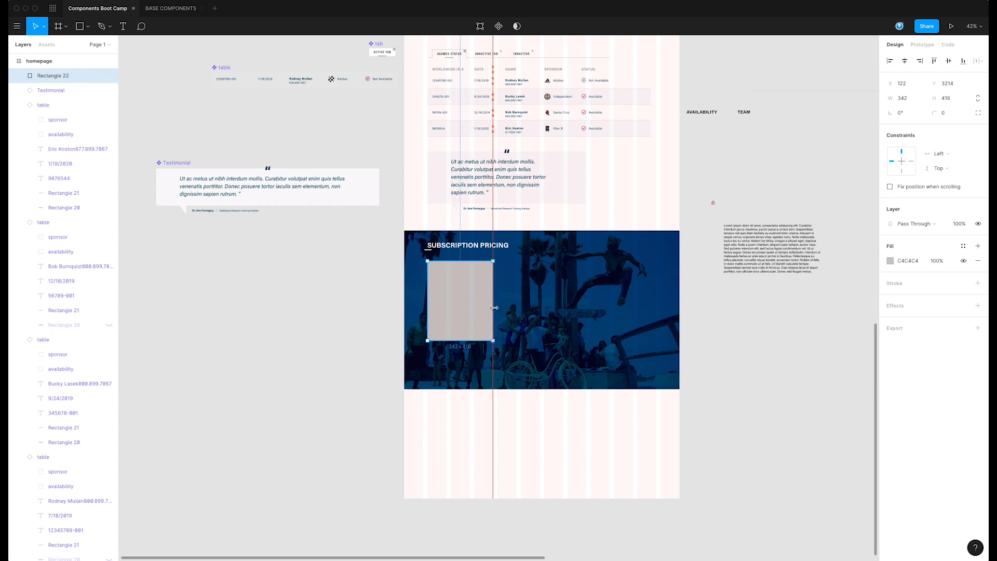
pyautogui.moveTo(430, 296)
pyautogui.mouseDown()
pyautogui.moveTo(445, 295)
pyautogui.moveTo(430, 295)
pyautogui.mouseUp()
pyautogui.moveTo(458, 341); pyautogui.dragTo(463, 299)
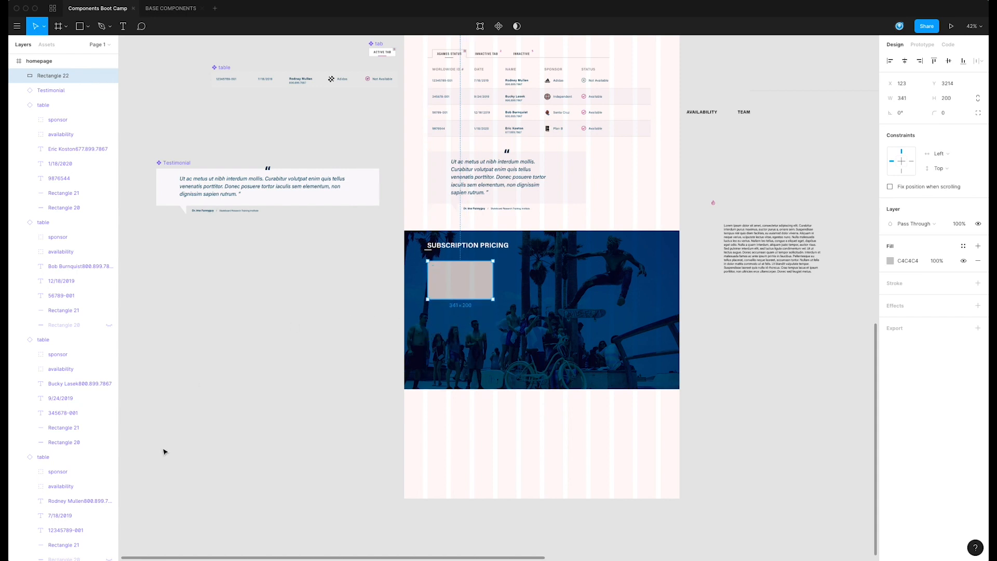
# Hide the layout grid and shorten the gray rectangle to a height of about 164
pyautogui.hotkey('ctrl', 'g')
pyautogui.click(260, 414)
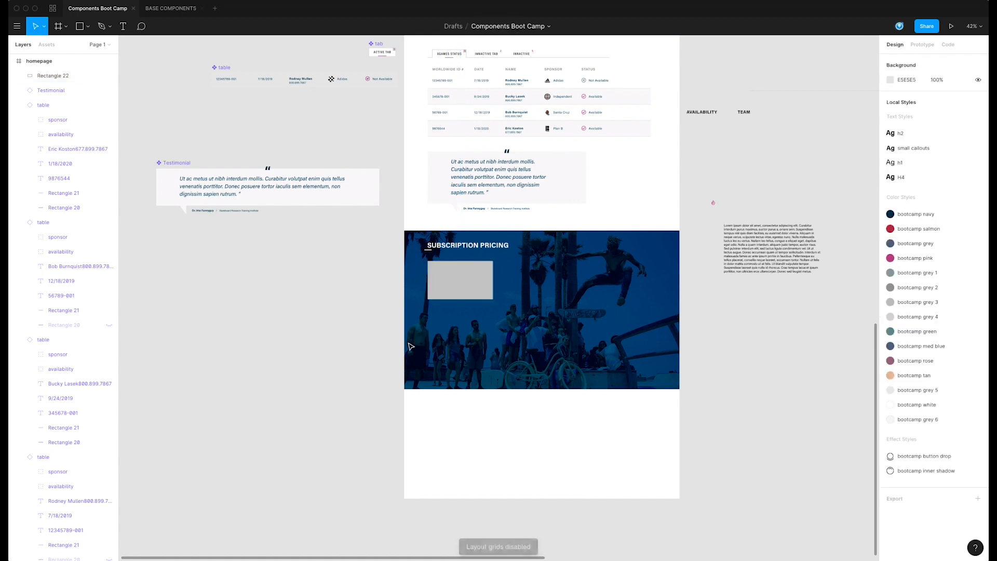
pyautogui.click(474, 279)
pyautogui.moveTo(470, 300); pyautogui.dragTo(474, 293)
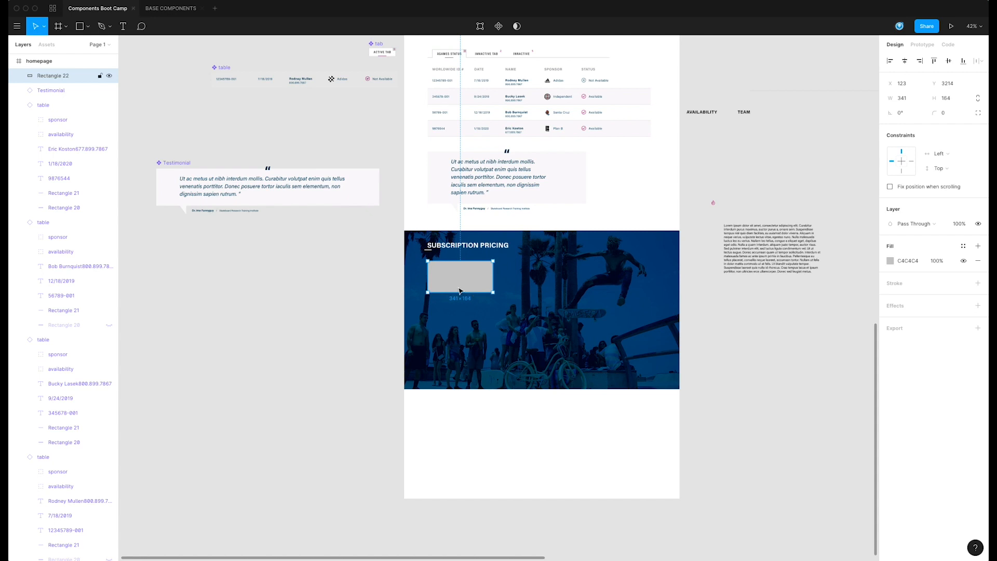
# Duplicate the gray rectangle to its right at about X 528 and fill the copy with bootcamp salmon
pyautogui.hscroll(1, 605, 315)
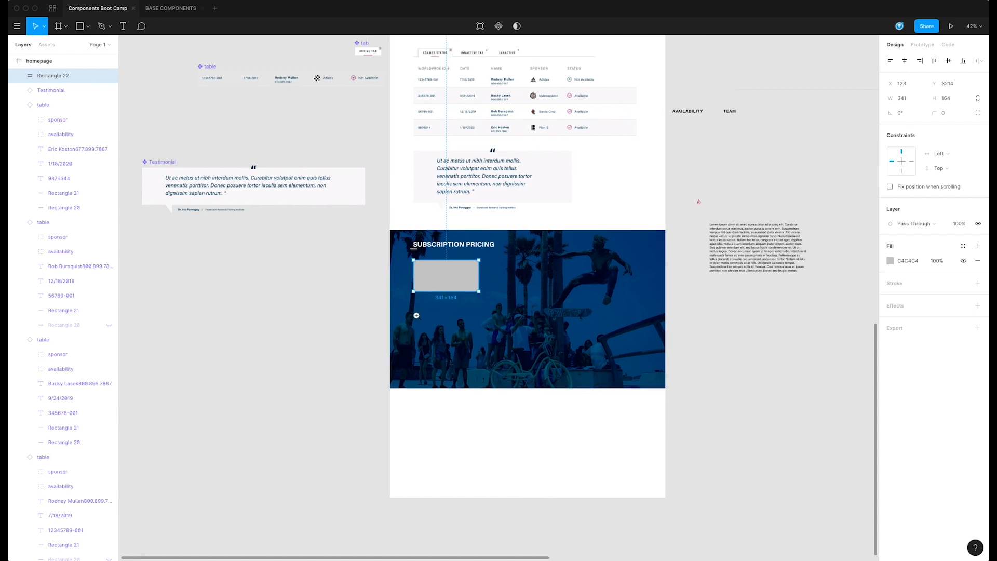
pyautogui.scroll(5, 418, 317)
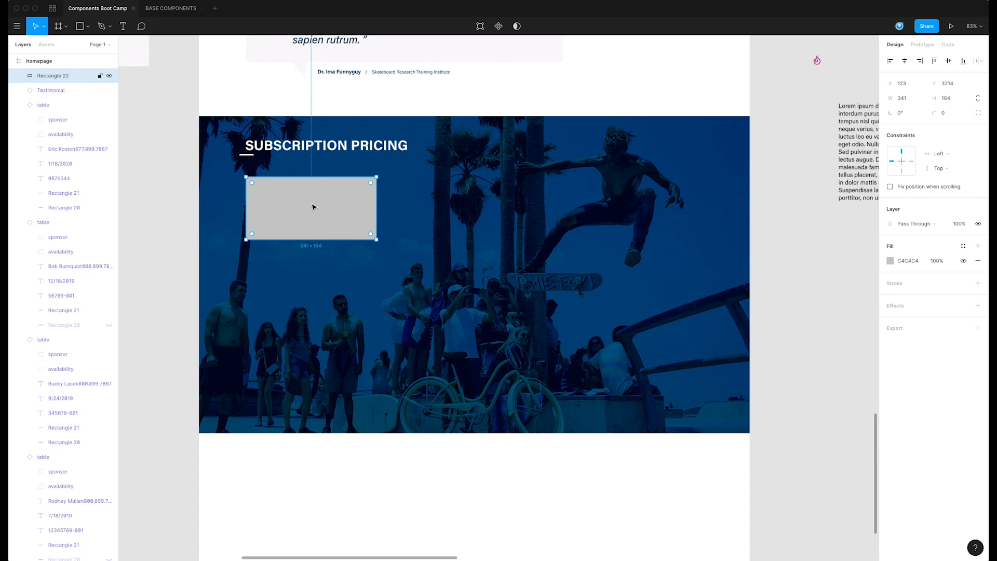
pyautogui.keyDown('alt'); pyautogui.moveTo(356, 232); pyautogui.dragTo(471, 225); pyautogui.keyUp('alt')
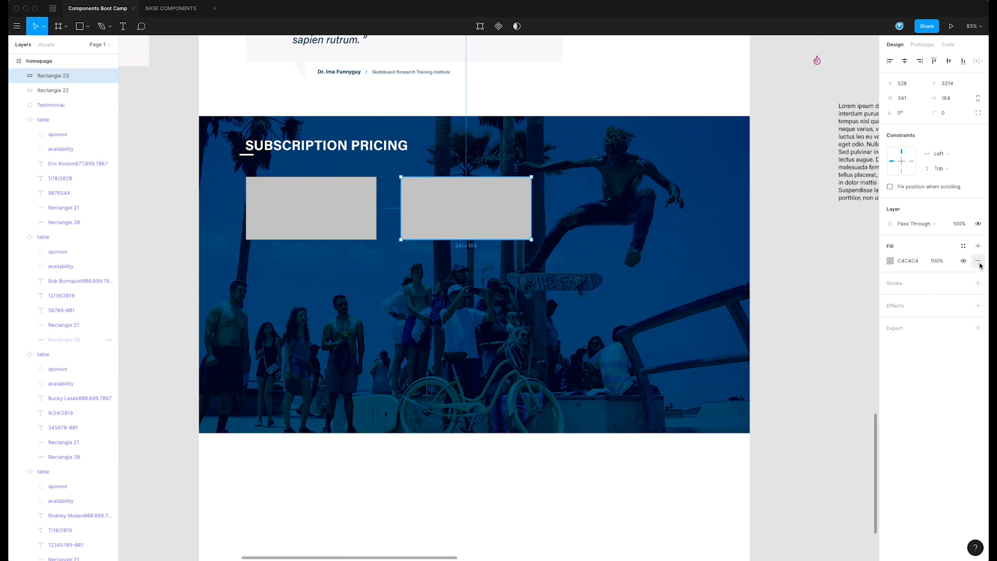
pyautogui.click(963, 246)
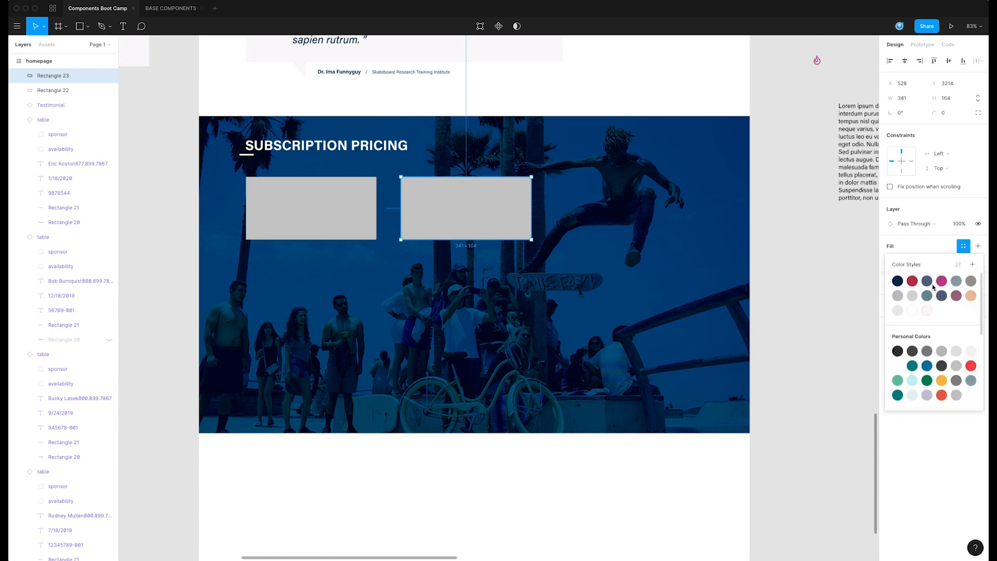
pyautogui.click(913, 281)
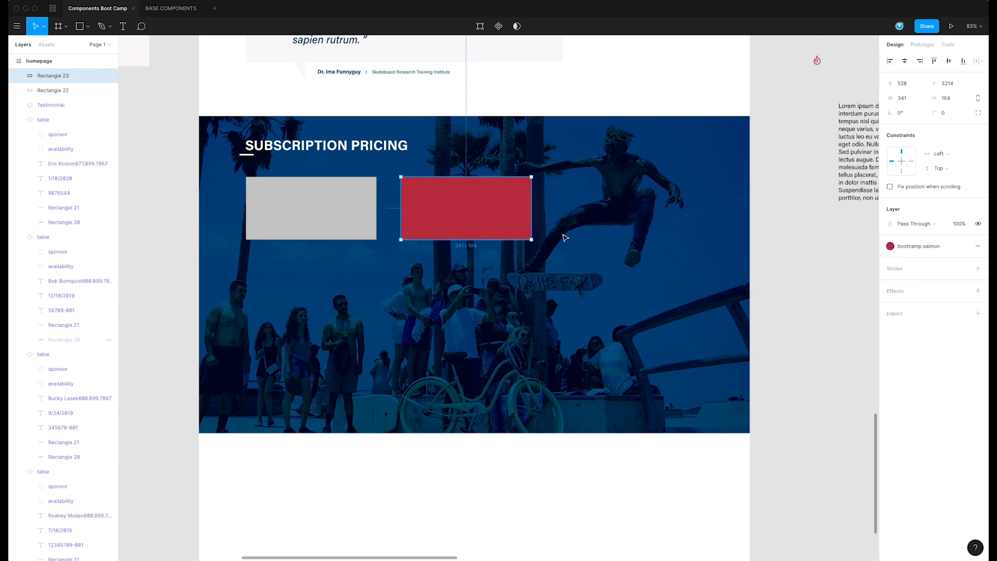
# Duplicate the salmon rectangle to its right at about X 879 as a third block in the row
pyautogui.keyDown('alt'); pyautogui.moveTo(477, 216); pyautogui.dragTo(606, 216); pyautogui.keyUp('alt')
pyautogui.click(450, 216)
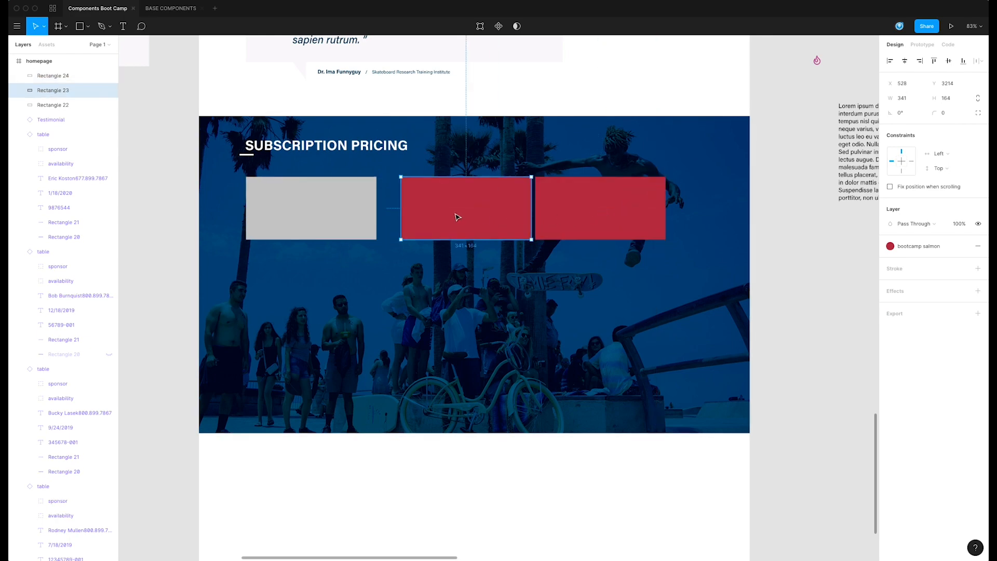
pyautogui.click(963, 246)
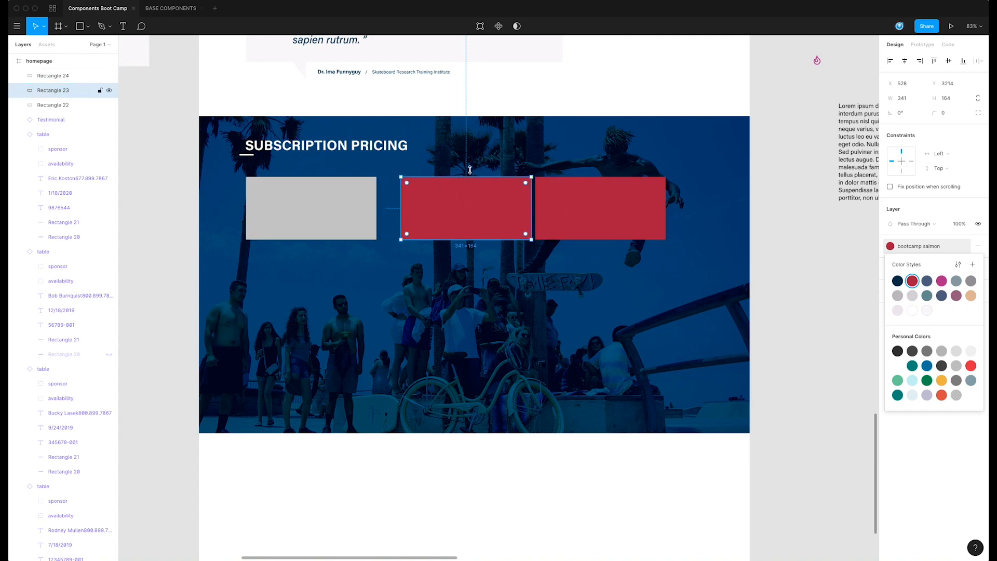
pyautogui.click(627, 227)
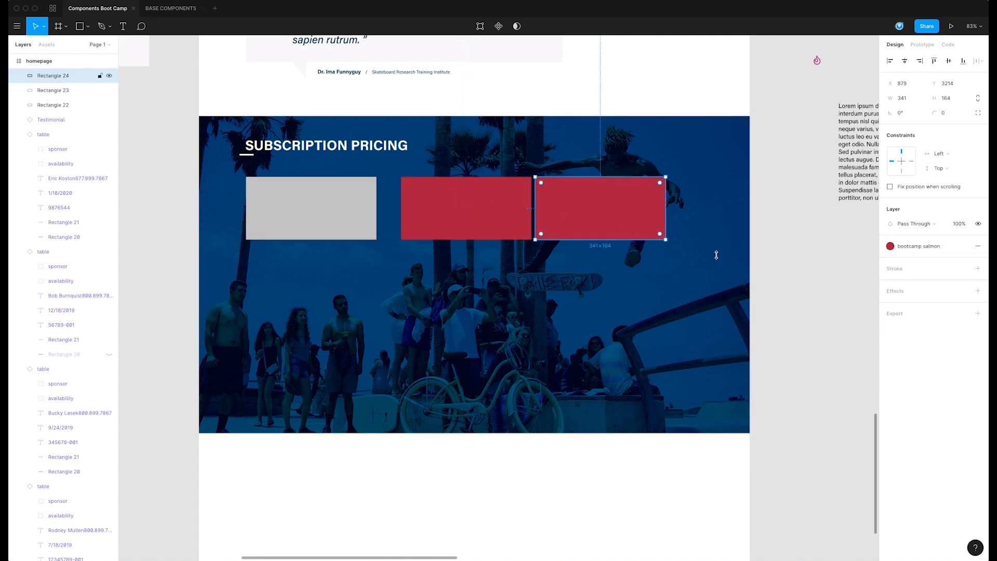
# Fill the third and first rectangles in the pricing row with bootcamp green
pyautogui.click(938, 246)
pyautogui.click(927, 297)
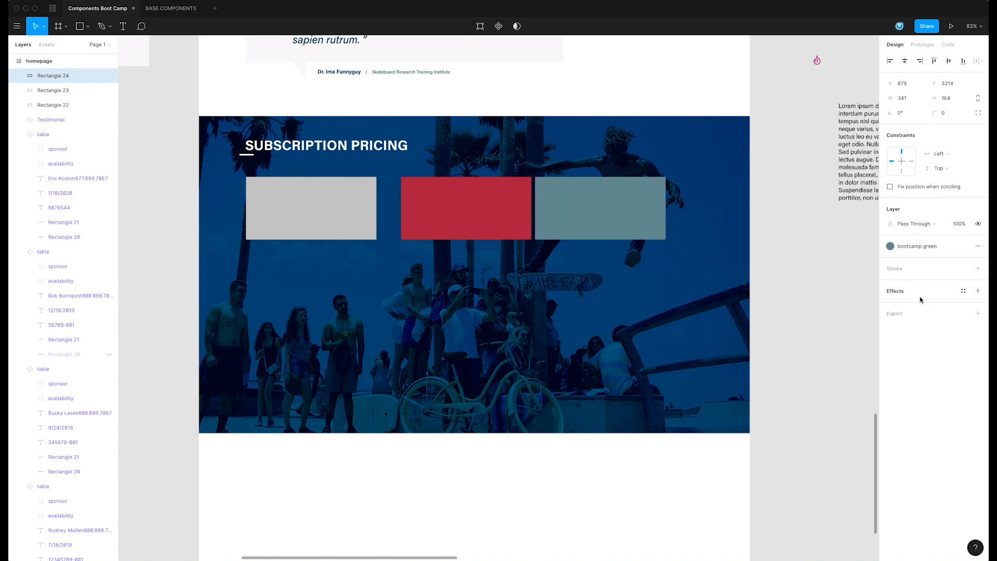
pyautogui.click(352, 216)
pyautogui.click(963, 246)
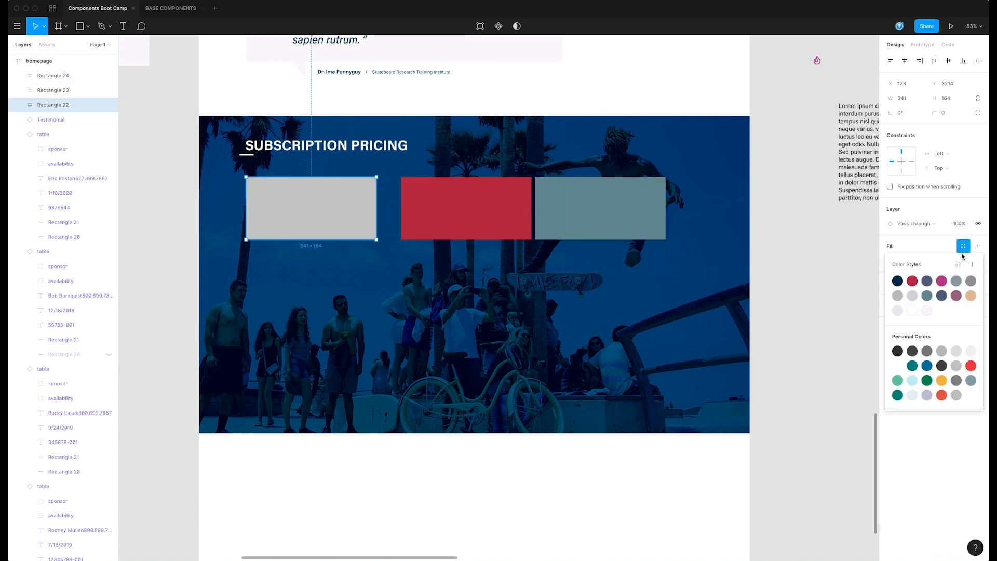
pyautogui.click(927, 281)
pyautogui.click(919, 246)
pyautogui.click(928, 296)
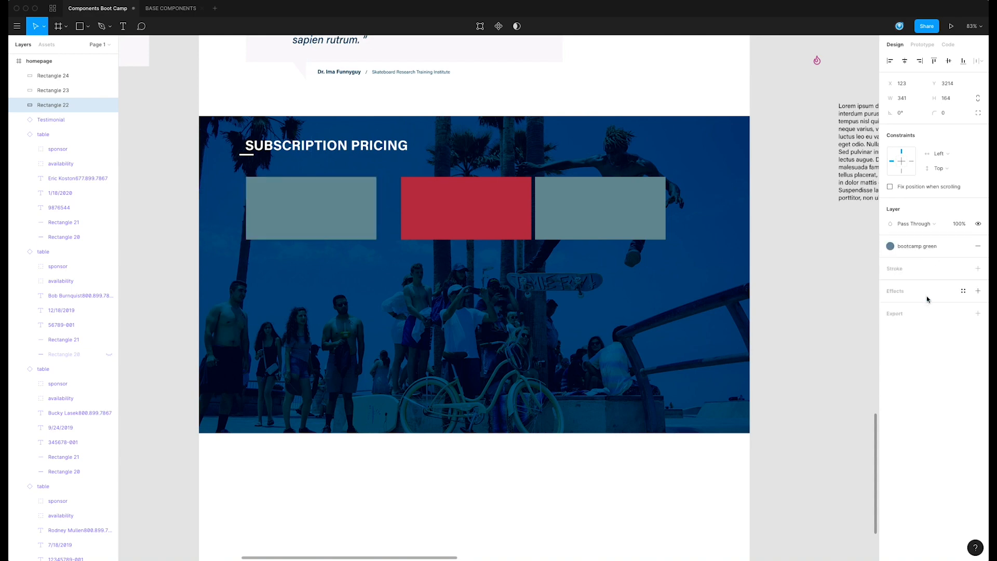
# Move the salmon rectangle so it sits evenly spaced between the two green rectangles
pyautogui.click(403, 280)
pyautogui.click(419, 209)
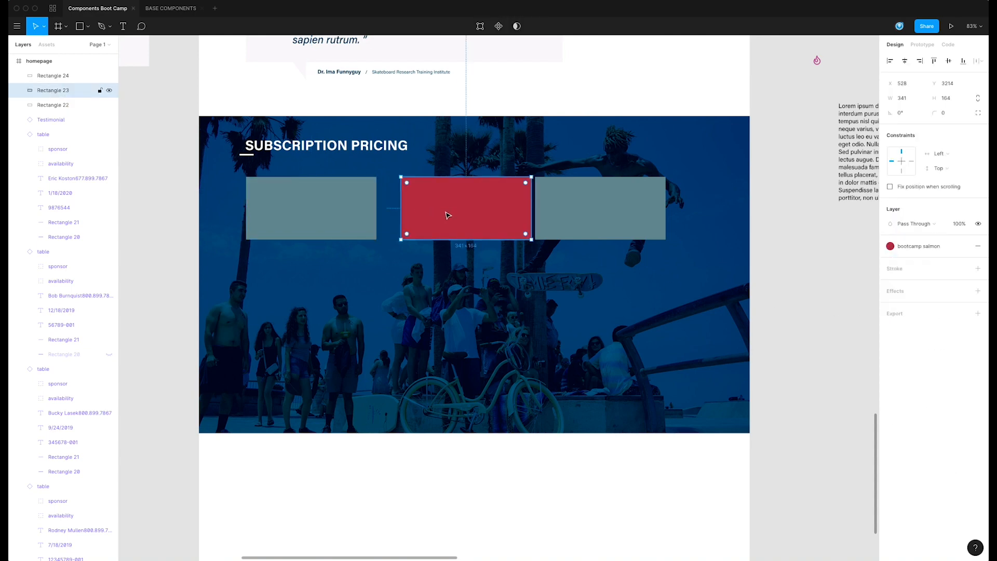
pyautogui.moveTo(449, 215); pyautogui.dragTo(438, 216)
pyautogui.click(557, 216)
# Duplicate the first green rectangle directly beneath it, stretching the copy to a height of about 392 and filling it with bootcamp white
pyautogui.click(343, 229)
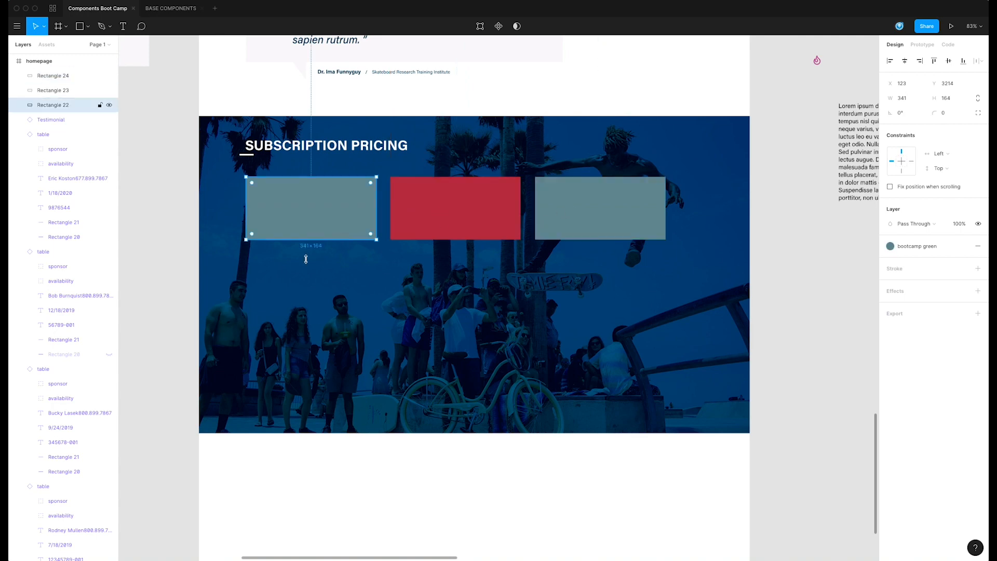
pyautogui.moveTo(325, 210); pyautogui.dragTo(333, 268)
pyautogui.moveTo(317, 302); pyautogui.dragTo(322, 390)
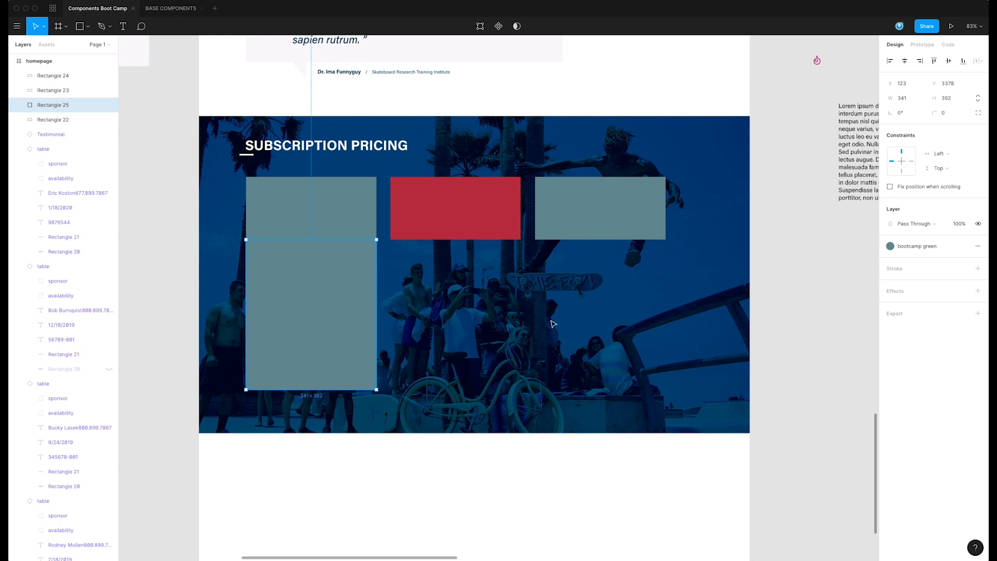
pyautogui.click(891, 246)
pyautogui.click(917, 309)
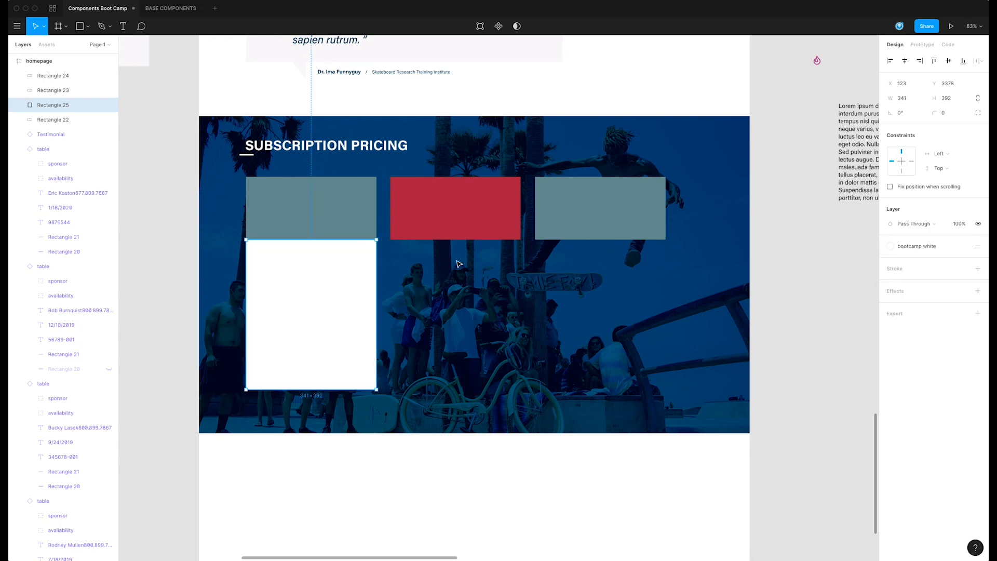
# Extend the white rectangle up to the green header's top edge, about 556 high, and stack it behind the header but above the back layer
pyautogui.moveTo(323, 239); pyautogui.dragTo(325, 176)
pyautogui.press('[')
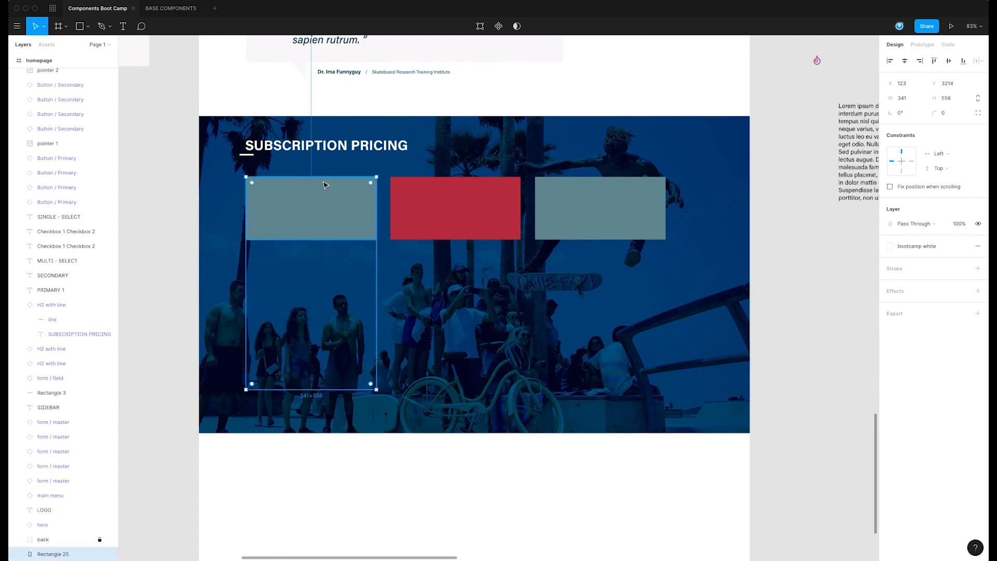
pyautogui.click(413, 345)
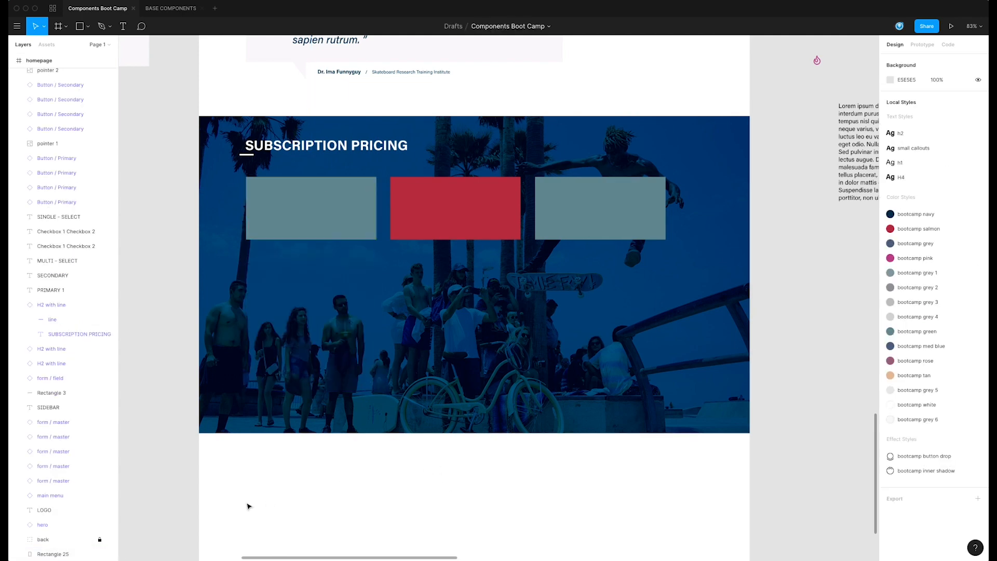
pyautogui.click(55, 553)
pyautogui.press('super+bracketright')
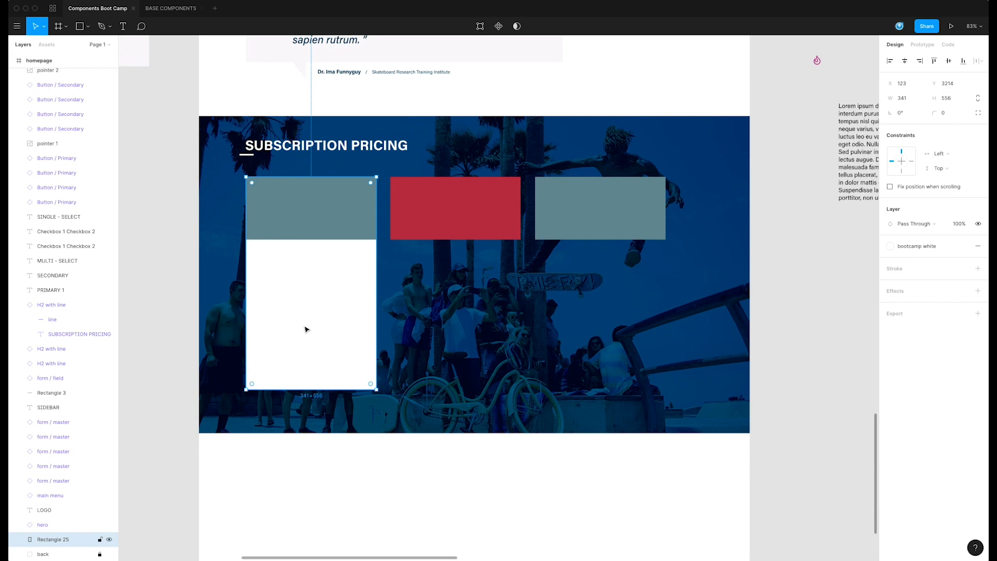
# Rename the white rectangle's layer as "pricing back"
pyautogui.doubleClick(52, 540)
pyautogui.press('BackSpace')
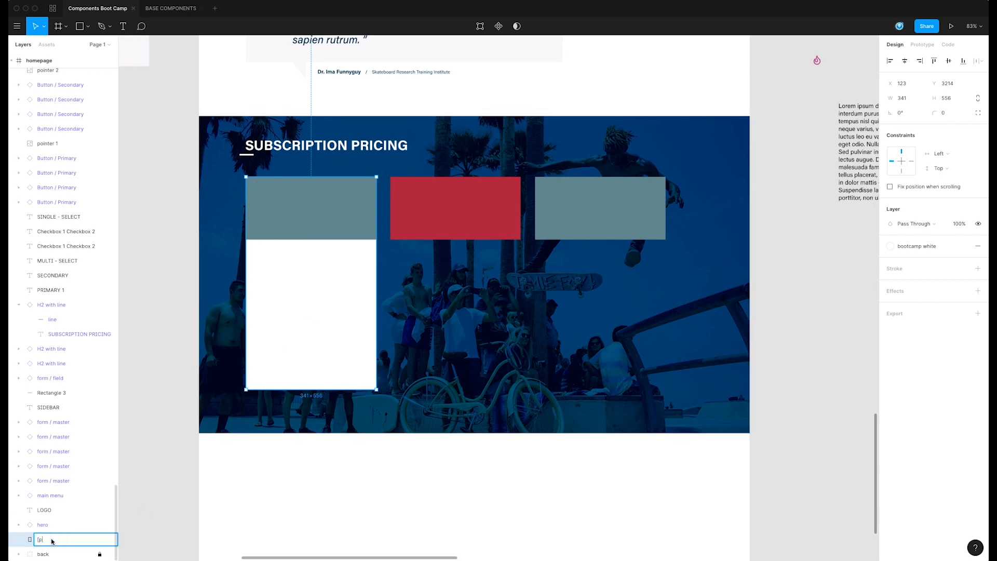
pyautogui.write('pricing back')
pyautogui.press('Return')
# Give the pricing back rectangle the bootcamp button drop shadow, detached from its style, with blur 14 and Y offset 14
pyautogui.click(963, 291)
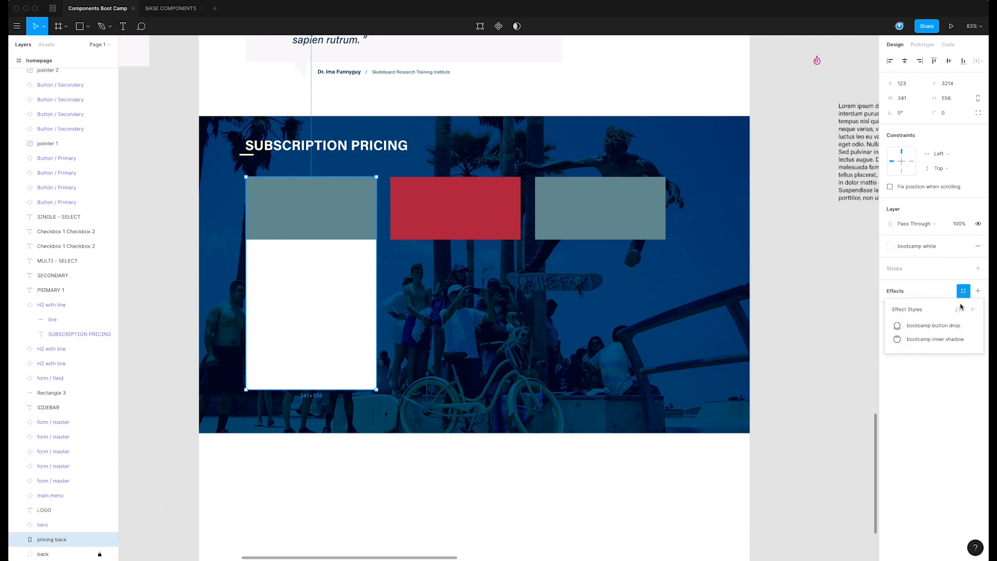
pyautogui.click(949, 329)
pyautogui.click(963, 294)
pyautogui.click(890, 305)
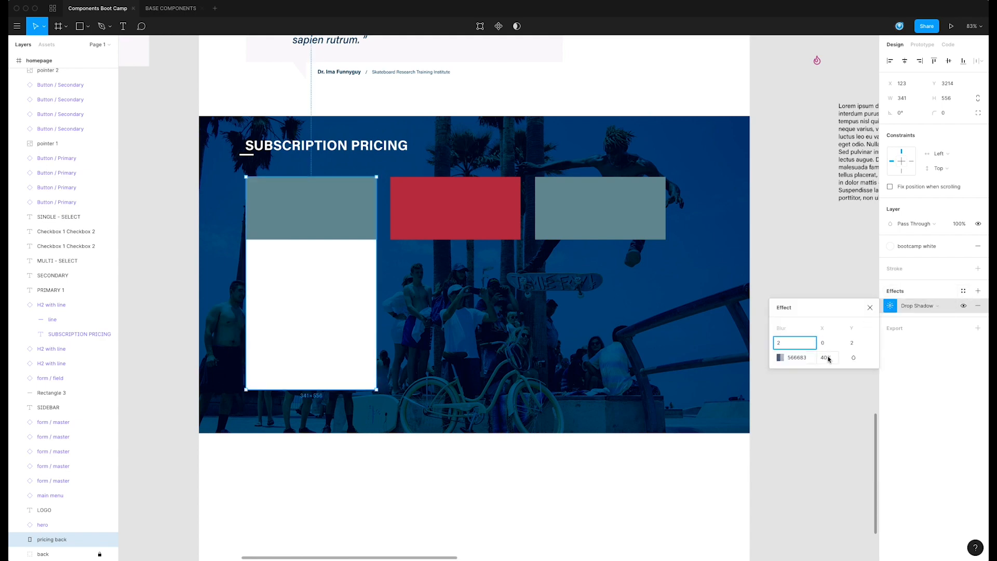
pyautogui.moveTo(791, 343); pyautogui.dragTo(776, 343)
pyautogui.write('14')
pyautogui.click(852, 343)
pyautogui.write('14')
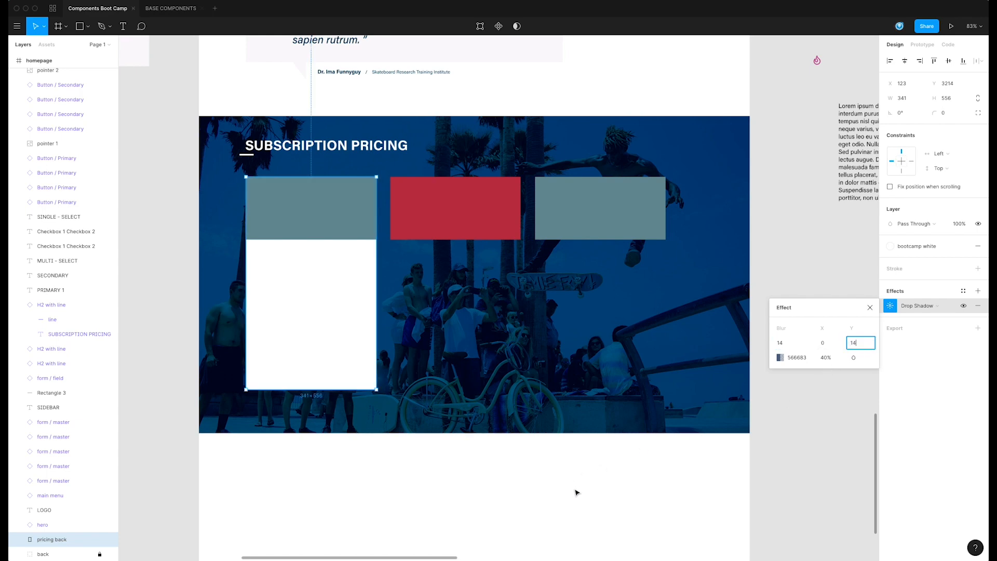
# Set the drop shadow color to near-black 000202 at 50% opacity
pyautogui.click(780, 357)
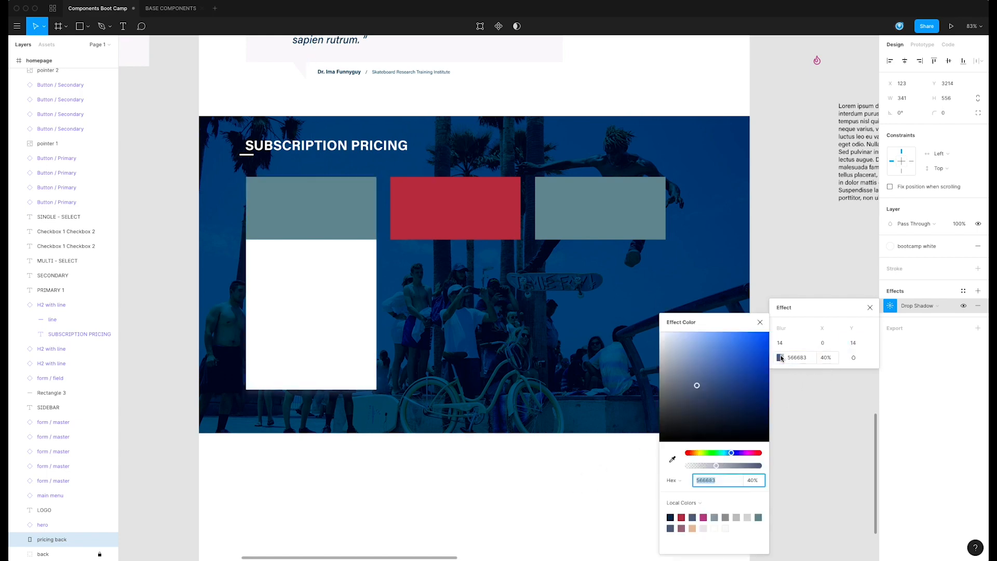
pyautogui.click(671, 516)
pyautogui.moveTo(768, 434); pyautogui.dragTo(768, 441)
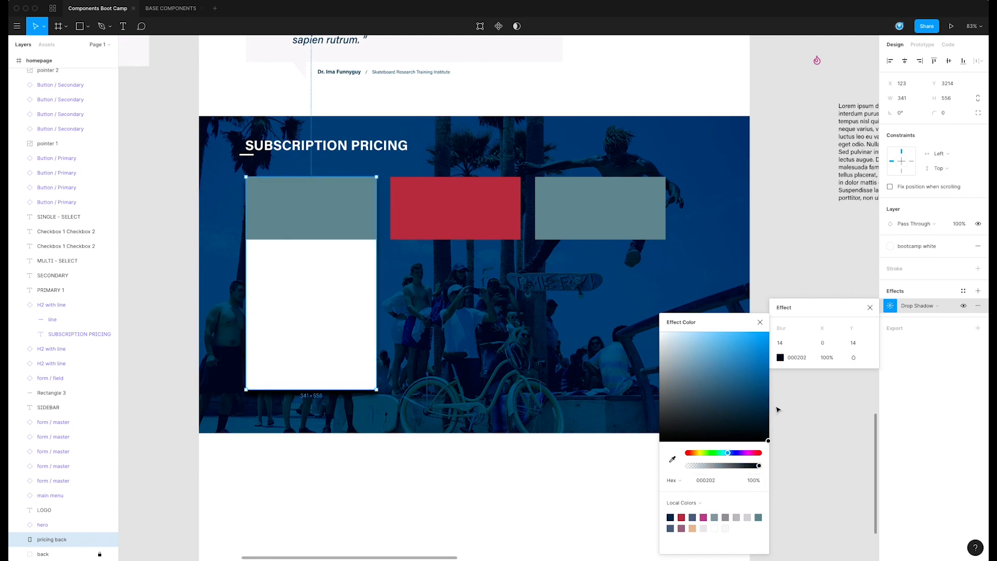
pyautogui.click(828, 360)
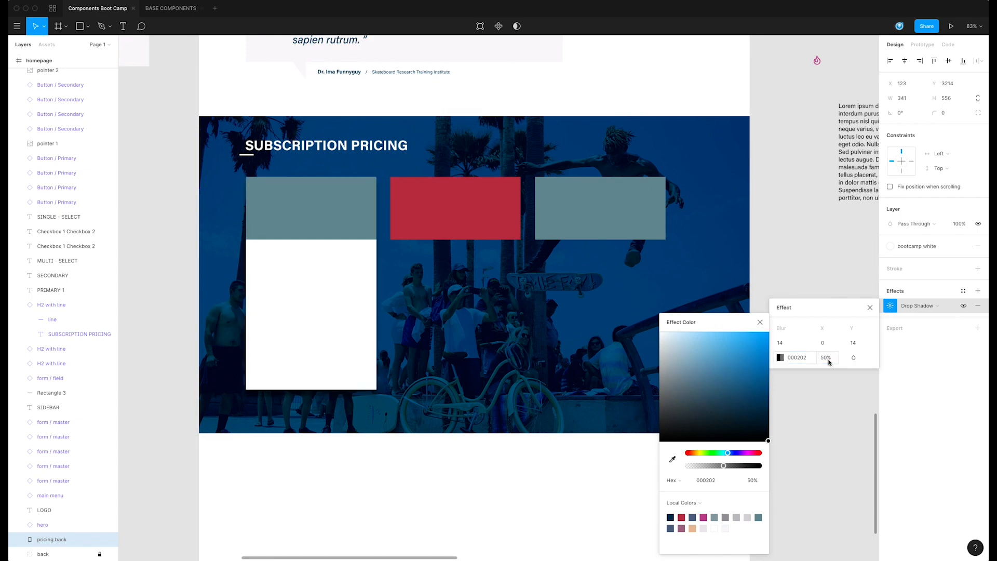
pyautogui.click(548, 476)
# Add the text "LITE" on the first green header and position it at about X 245, Y 3278
pyautogui.moveTo(517, 484); pyautogui.dragTo(603, 478)
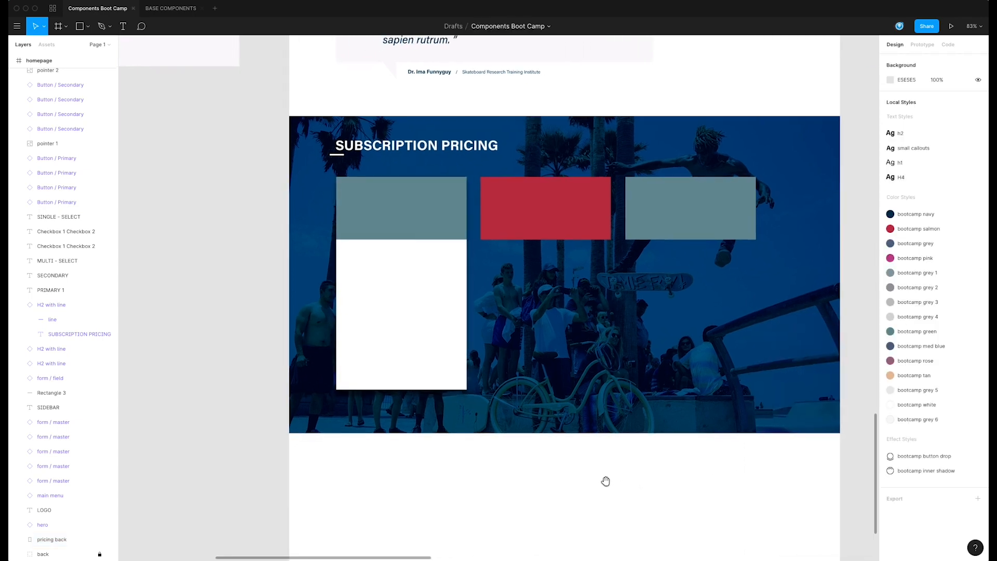
pyautogui.click(407, 229)
pyautogui.click(123, 25)
pyautogui.click(367, 204)
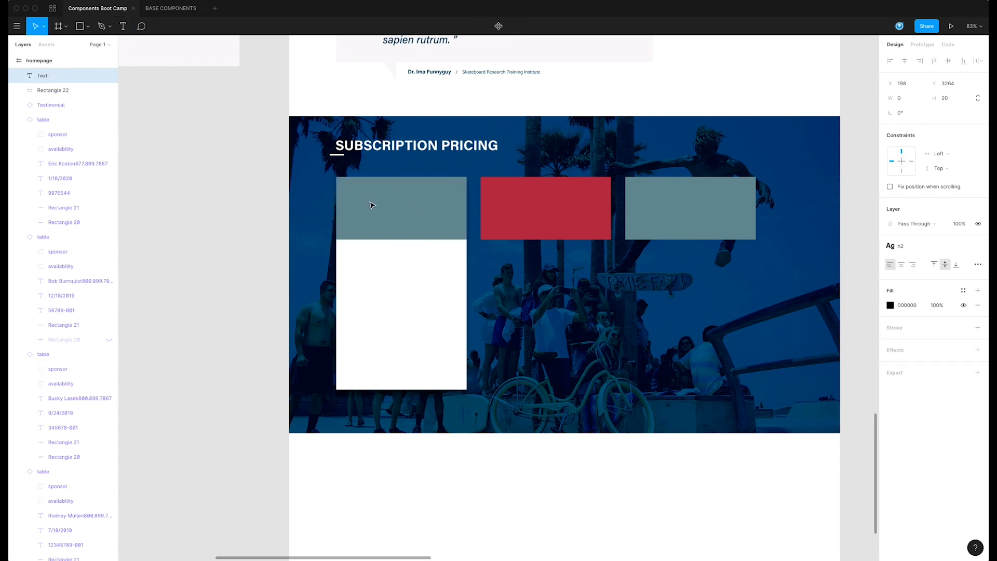
pyautogui.write('LITE')
pyautogui.hotkey('ctrl', 'a')
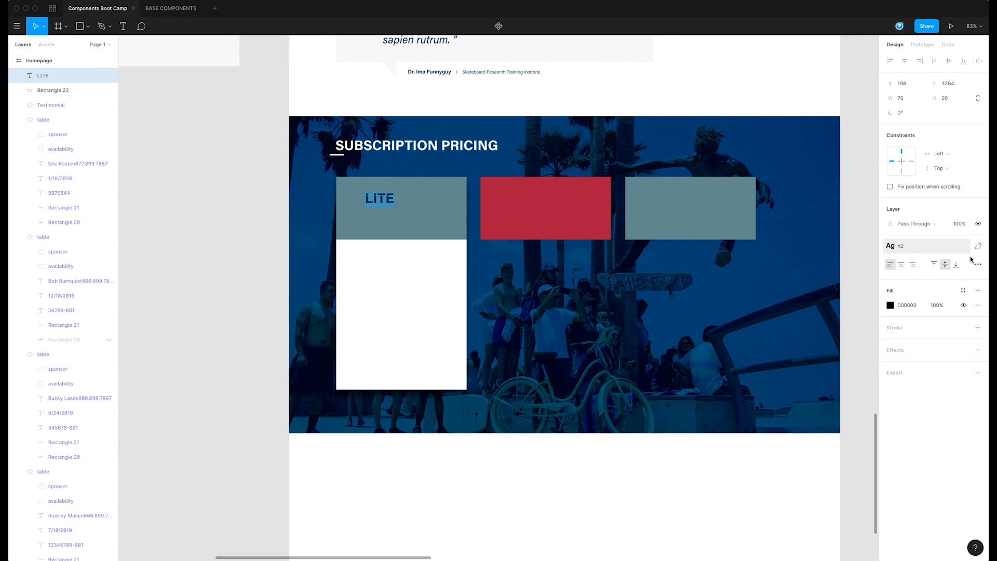
pyautogui.press('Escape')
pyautogui.moveTo(379, 200); pyautogui.dragTo(397, 205)
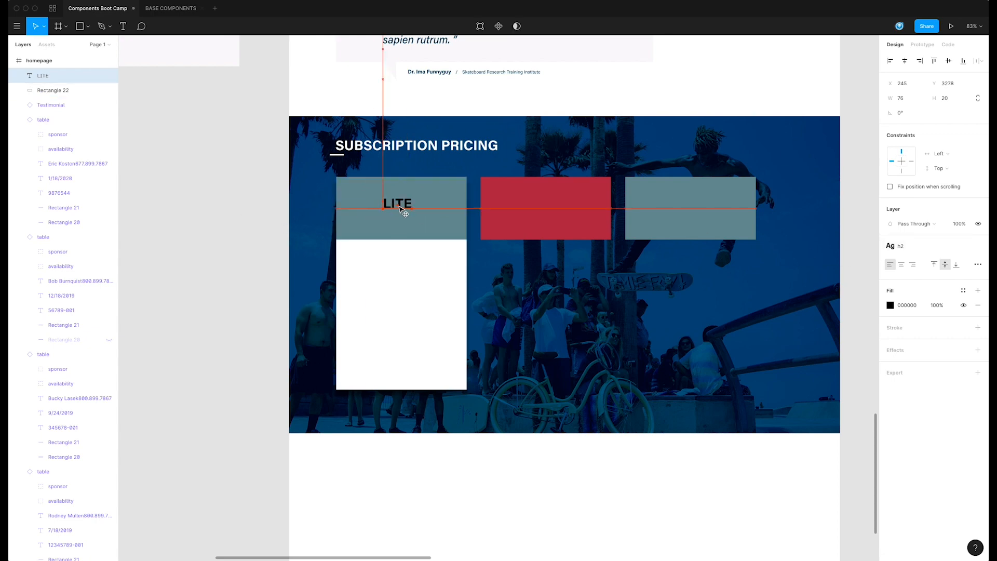
# Detach the LITE text from the h2 style, set it to Light weight at size 48, and fill it with bootcamp white
pyautogui.click(977, 246)
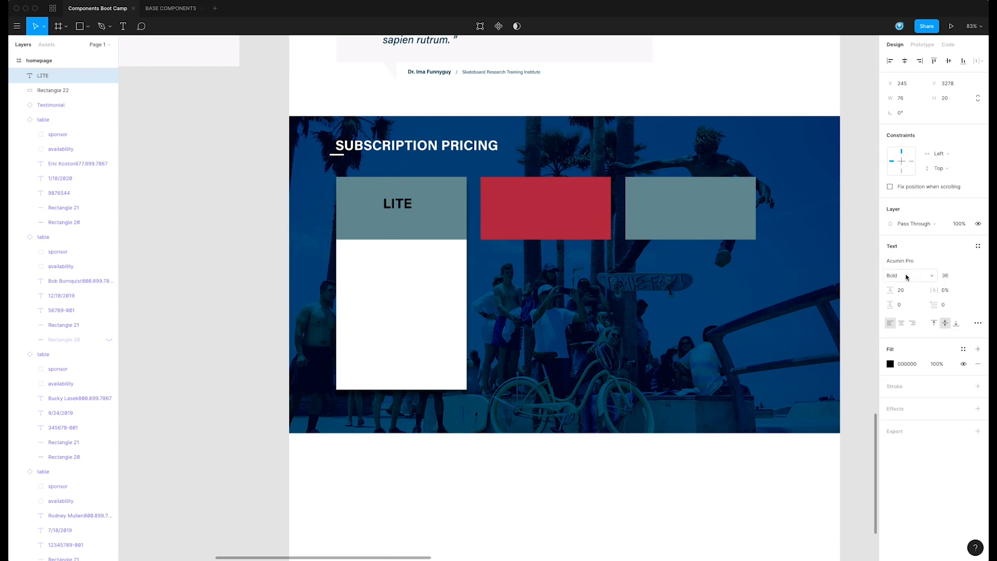
pyautogui.click(906, 276)
pyautogui.click(909, 262)
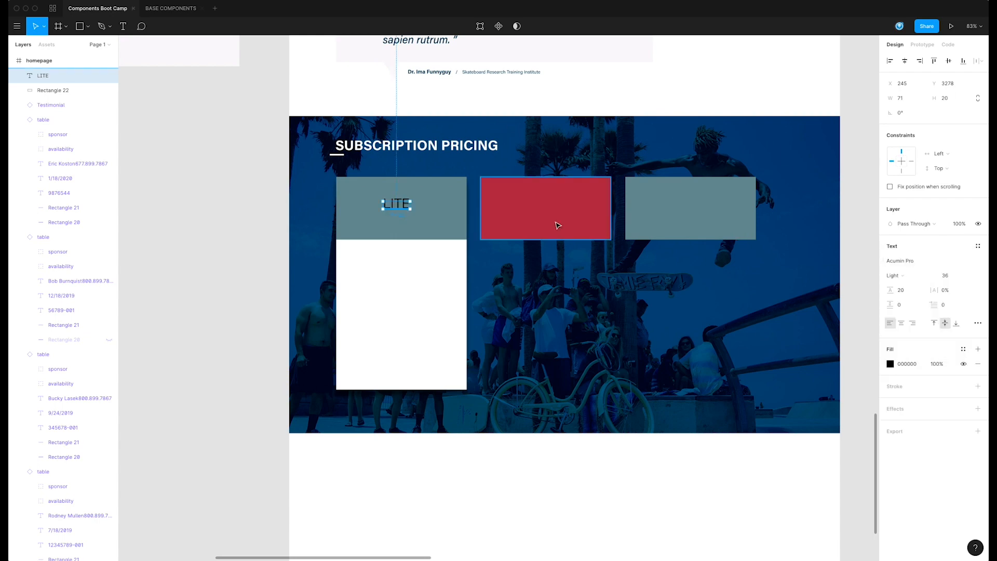
pyautogui.click(947, 276)
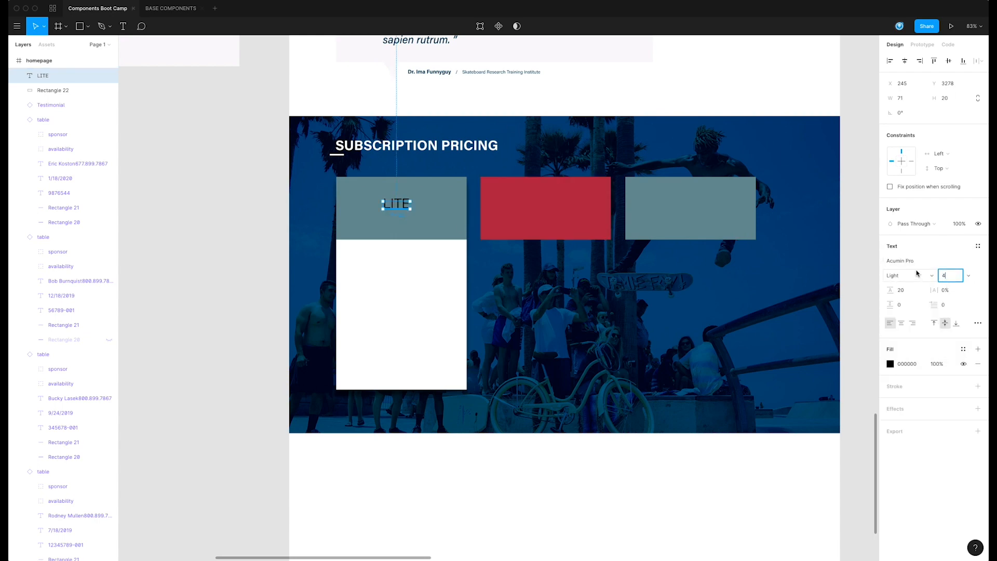
pyautogui.press('Return')
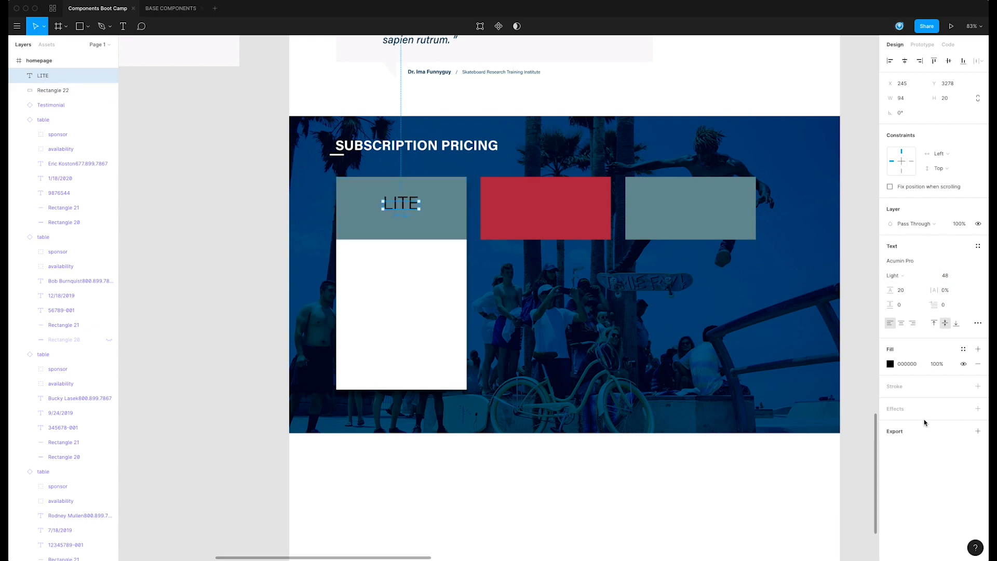
pyautogui.click(963, 349)
pyautogui.click(912, 412)
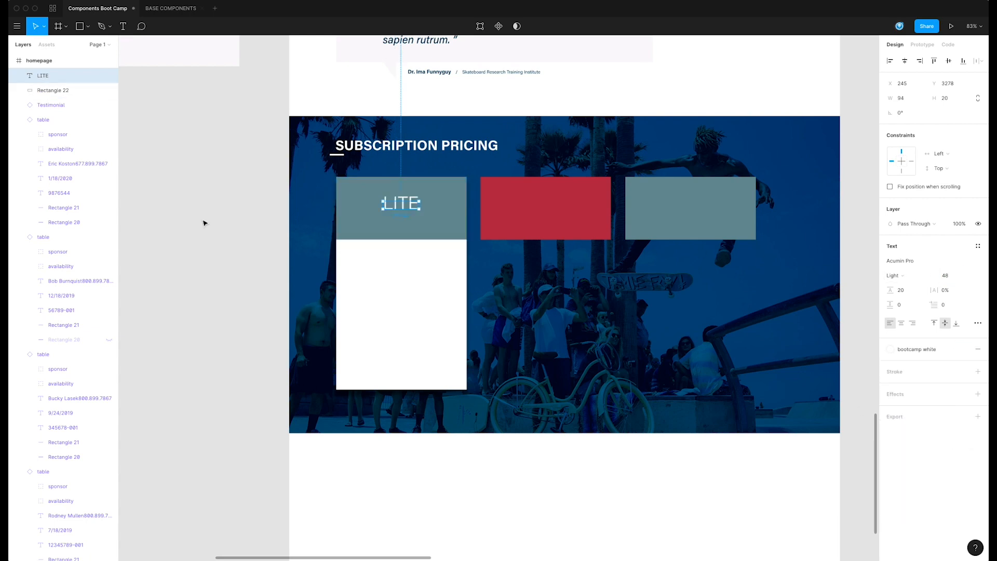
# Center-align the LITE text and widen its text box symmetrically to about 276
pyautogui.click(175, 225)
pyautogui.click(422, 233)
pyautogui.click(406, 204)
pyautogui.click(901, 322)
pyautogui.moveTo(420, 204); pyautogui.dragTo(438, 203)
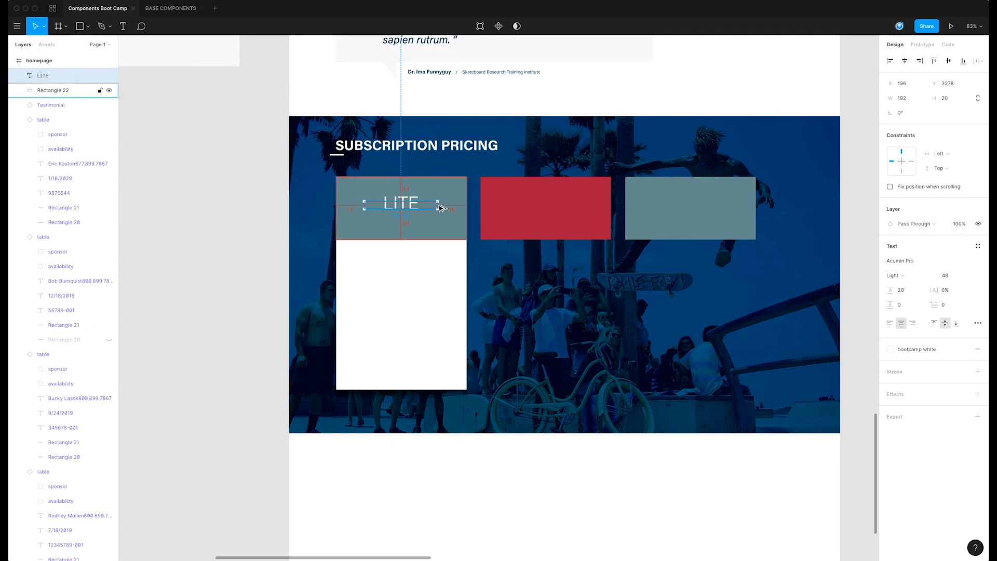
pyautogui.click(447, 208)
pyautogui.click(439, 204)
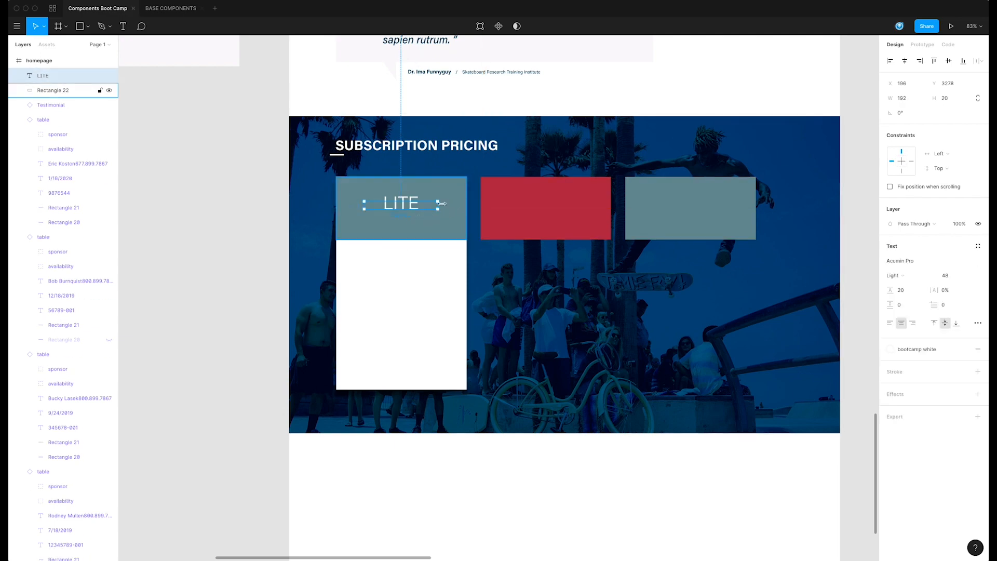
pyautogui.moveTo(442, 203); pyautogui.dragTo(453, 207)
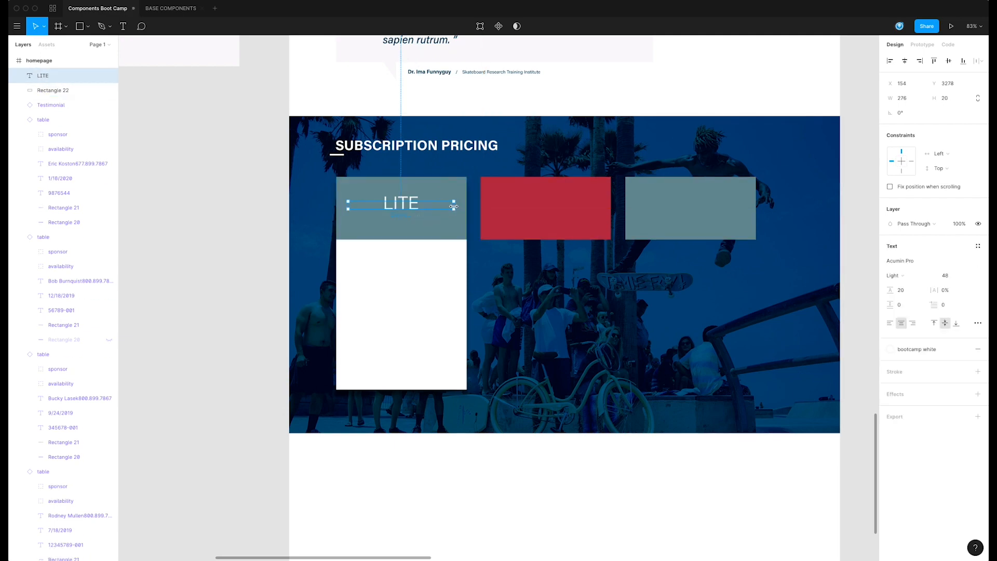
pyautogui.click(241, 258)
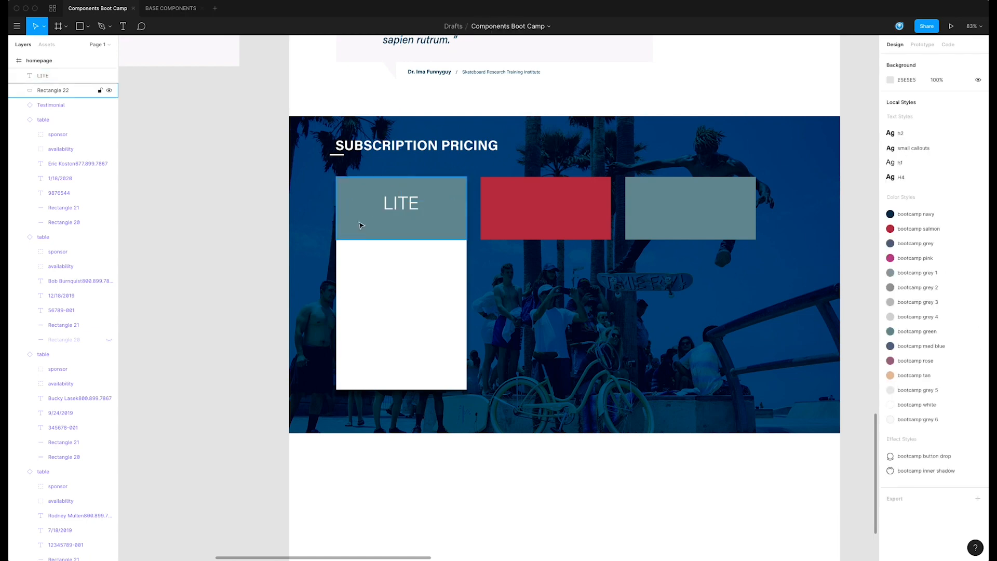
# Move the LITE text down to about Y 3296 and set its font size to 24
pyautogui.moveTo(415, 204); pyautogui.dragTo(417, 213)
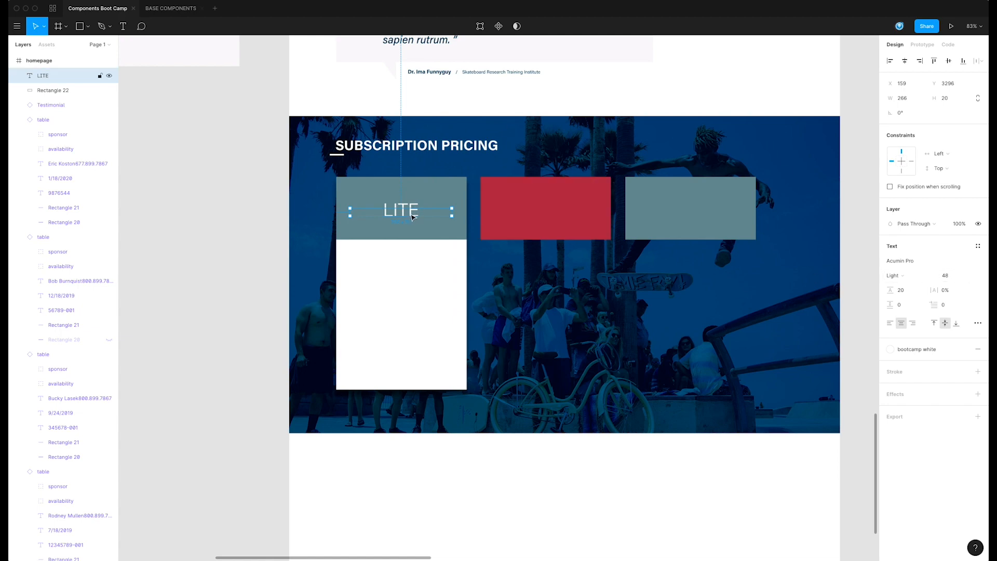
pyautogui.click(941, 276)
pyautogui.press('Return')
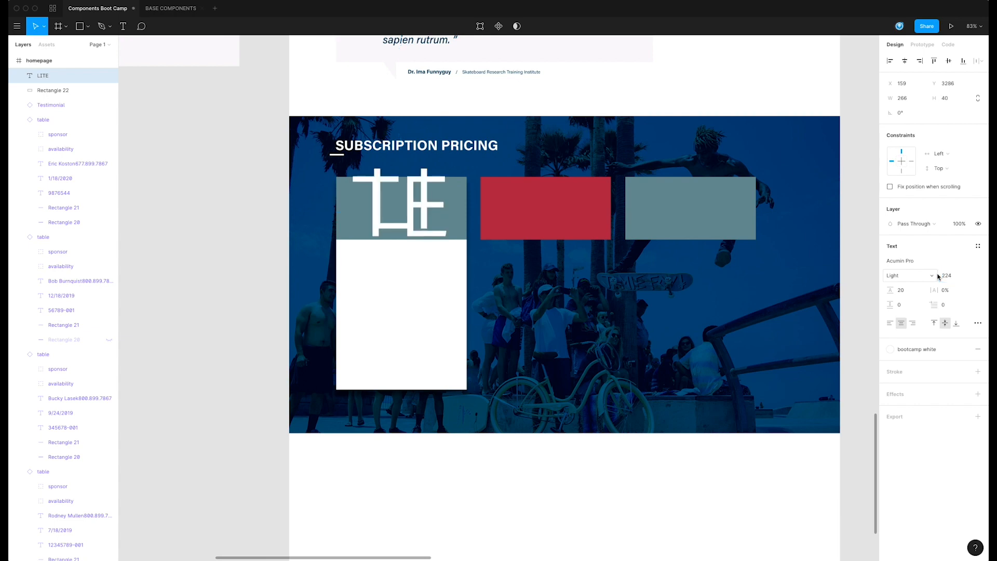
pyautogui.click(947, 280)
pyautogui.press('Return')
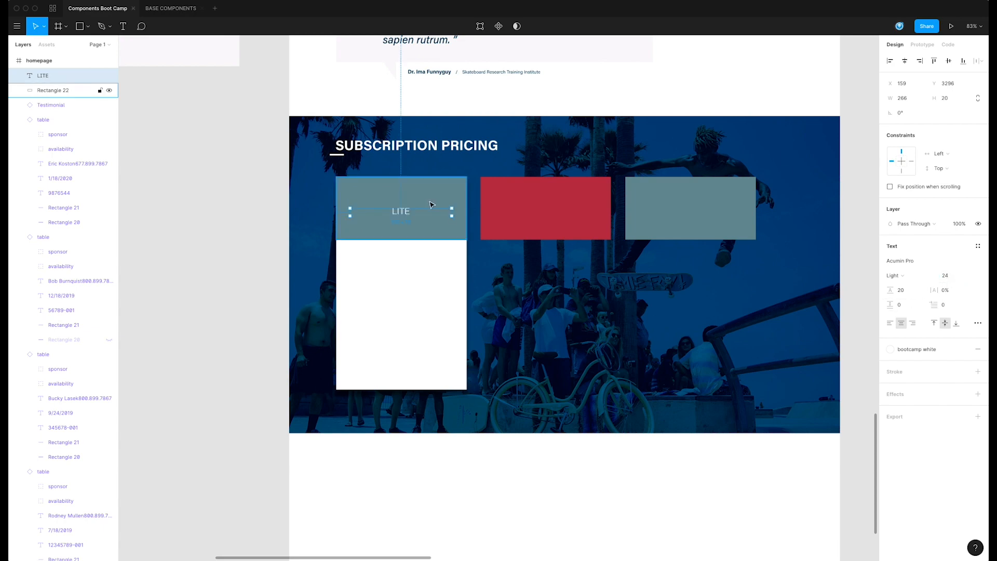
# Duplicate the LITE text to make two stacked lines and change the lower one to "$9/mo"
pyautogui.moveTo(403, 201); pyautogui.dragTo(398, 211)
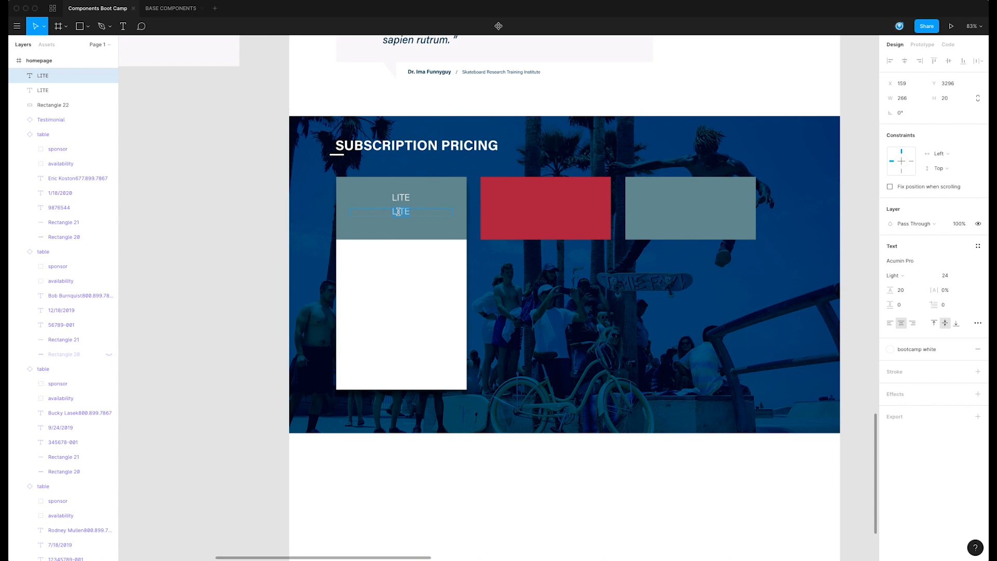
pyautogui.write('$29/mo')
pyautogui.click(390, 210)
pyautogui.press('Delete')
# Set the font size of the 9 in the price text to 48
pyautogui.click(946, 278)
pyautogui.write('48')
pyautogui.press('Return')
# Apply the superscript position to the dollar sign in the LITE price text
pyautogui.moveTo(390, 214); pyautogui.dragTo(386, 215)
pyautogui.click(978, 323)
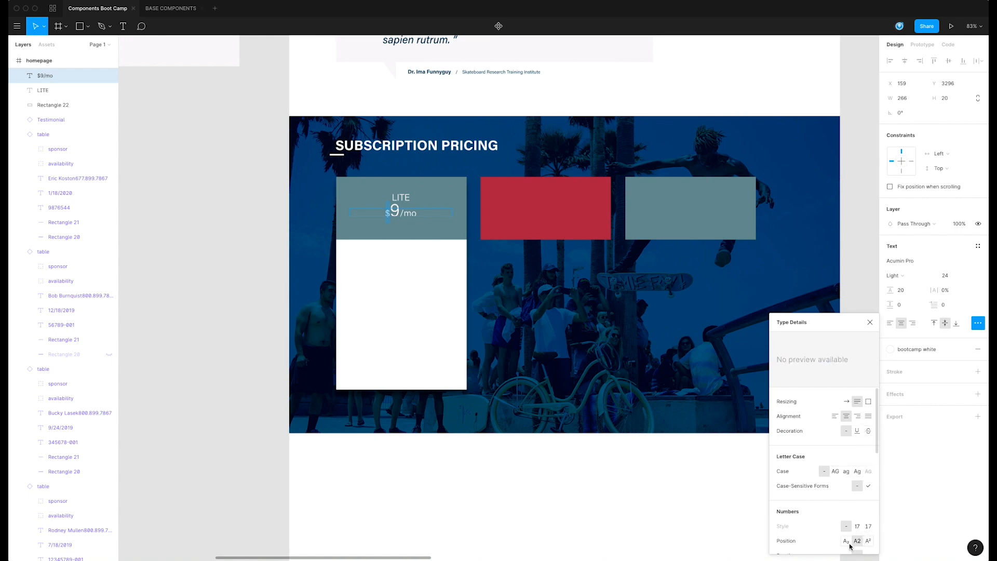
pyautogui.click(868, 541)
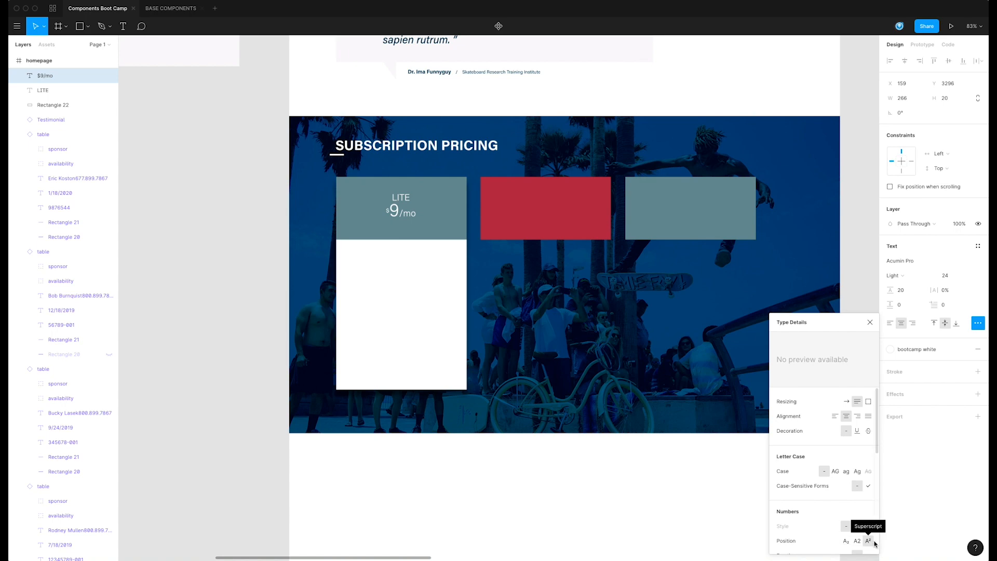
pyautogui.scroll(-3, 835, 497)
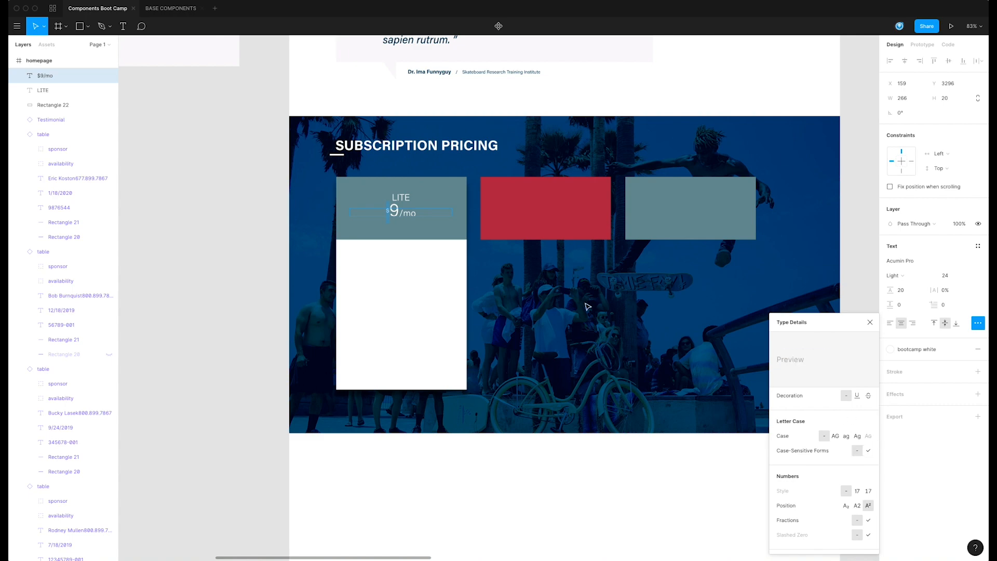
pyautogui.press('Escape')
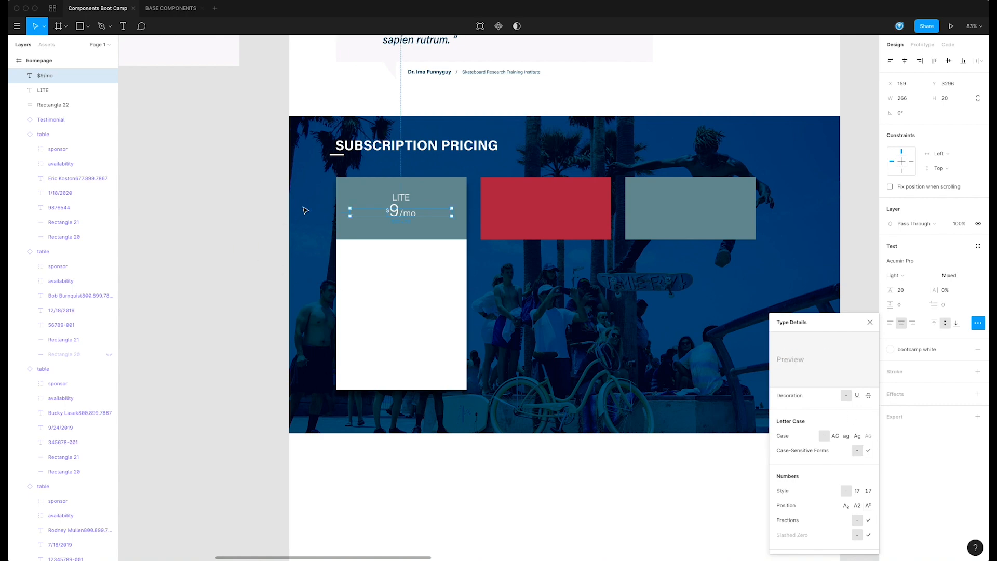
# Delete the slash before "mo" in the price text
pyautogui.doubleClick(399, 213)
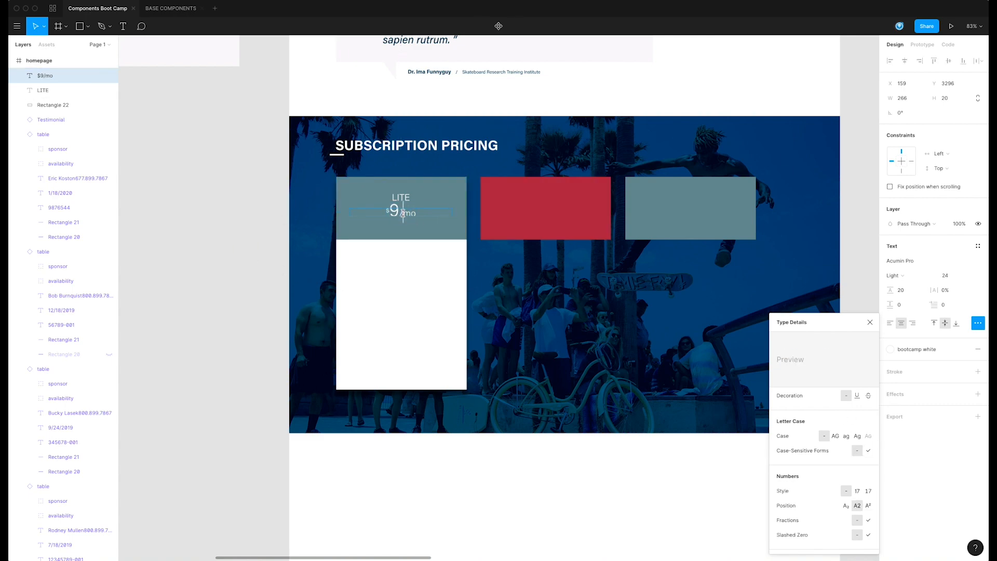
pyautogui.press('BackSpace')
pyautogui.click(225, 240)
# Set the font size of the 9 in the price text to 64 and the dollar sign to 40
pyautogui.click(400, 215)
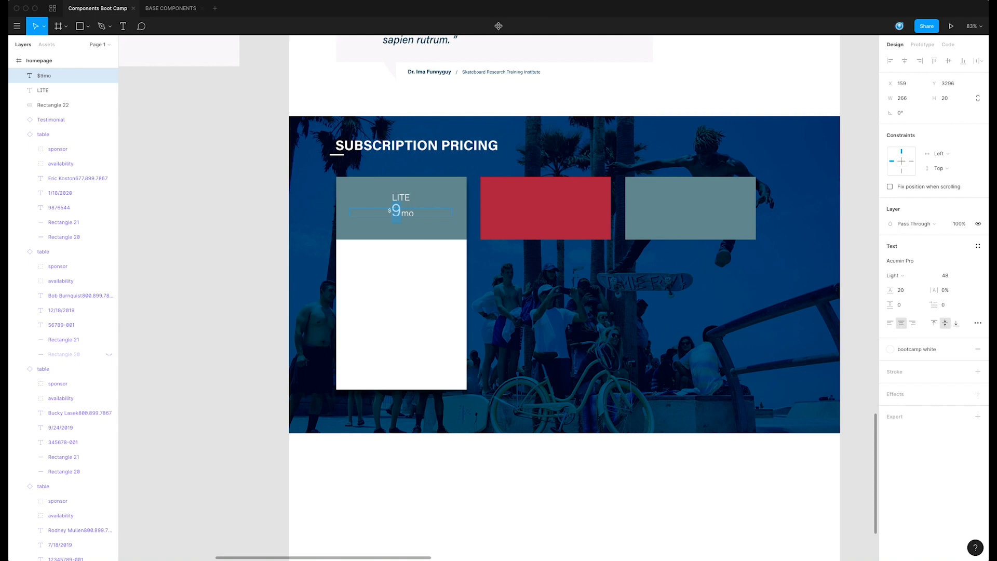
pyautogui.click(950, 277)
pyautogui.write('64')
pyautogui.press('Return')
pyautogui.doubleClick(385, 212)
pyautogui.click(950, 278)
pyautogui.write('40')
pyautogui.press('Return')
pyautogui.click(215, 266)
# Move the price text down to leave a gap below the LITE text in the card header
pyautogui.moveTo(415, 218)
pyautogui.mouseDown()
pyautogui.moveTo(414, 229)
pyautogui.moveTo(404, 226)
pyautogui.mouseUp()
pyautogui.press('Escape')
pyautogui.click(401, 200)
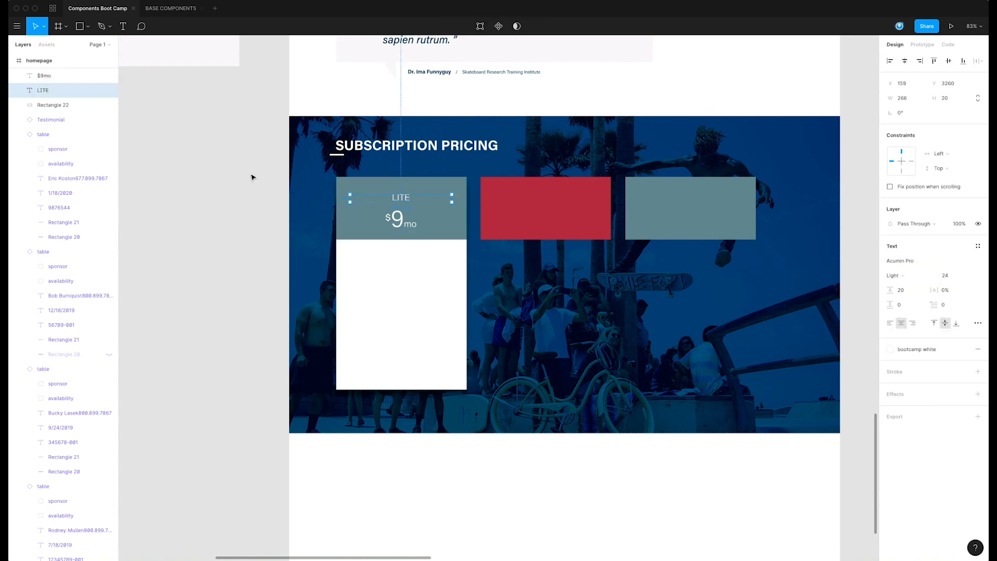
pyautogui.click(259, 146)
# Copy the white line from the SUBSCRIPTION PRICING heading and paste it onto the homepage frame
pyautogui.click(341, 153)
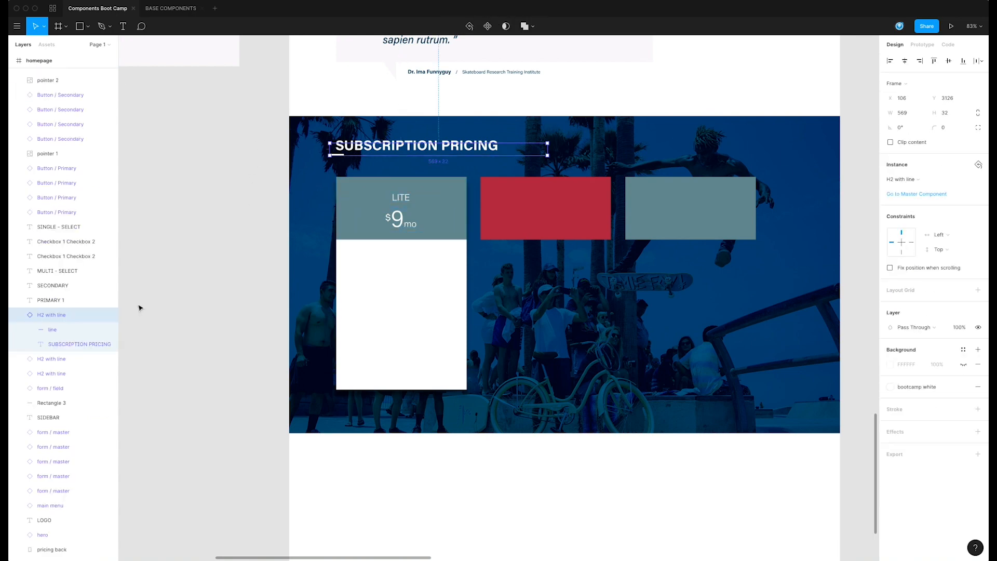
pyautogui.click(51, 332)
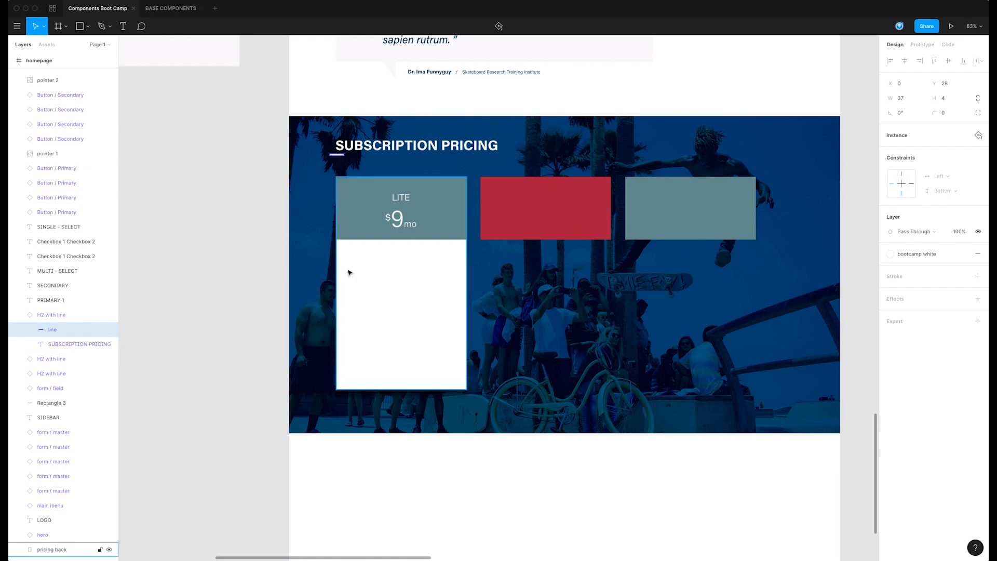
pyautogui.hotkey('ctrl', 'c')
pyautogui.hotkey('ctrl', 'v')
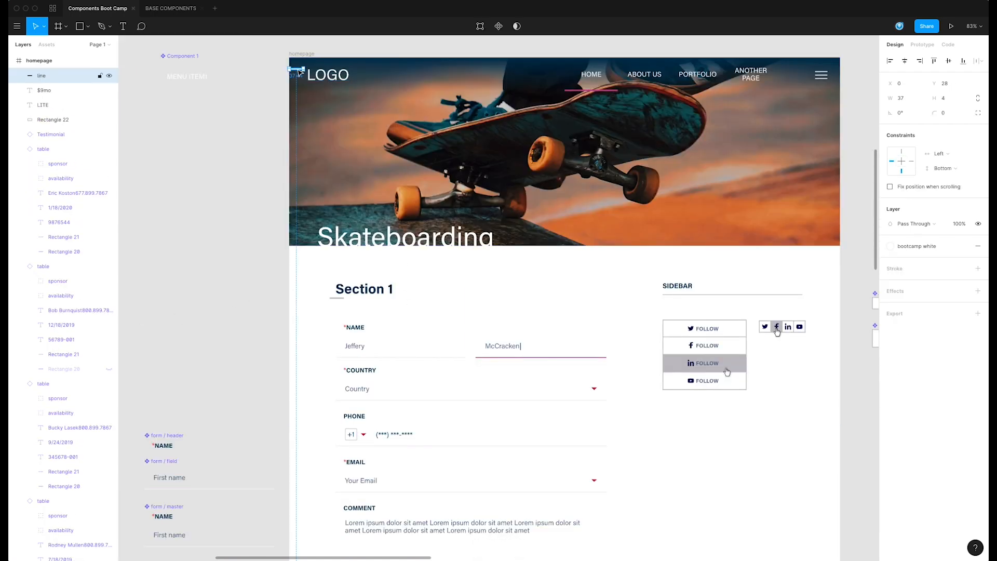
pyautogui.press('Delete')
pyautogui.scroll(-20, 436, 332)
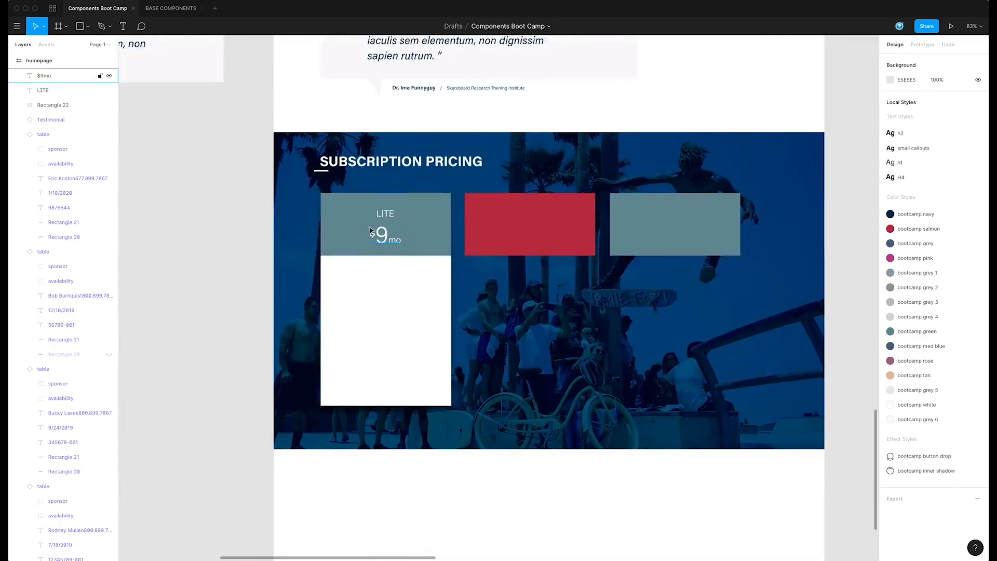
pyautogui.click(390, 216)
pyautogui.hotkey('ctrl', 'v')
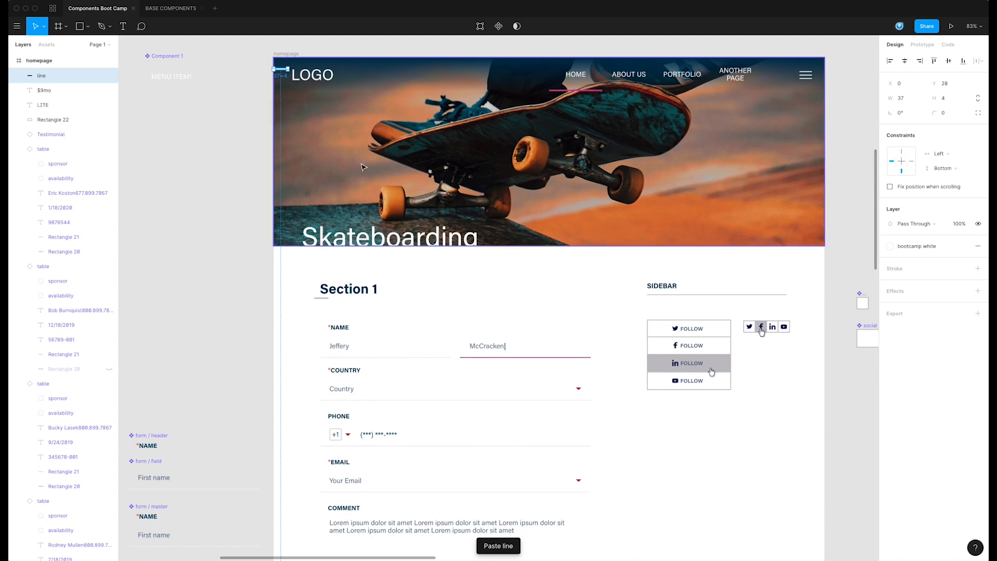
# Move the pasted line into the LITE card header, centered just above the price
pyautogui.moveTo(282, 70); pyautogui.dragTo(535, 4)
pyautogui.moveTo(548, 162); pyautogui.dragTo(570, 225)
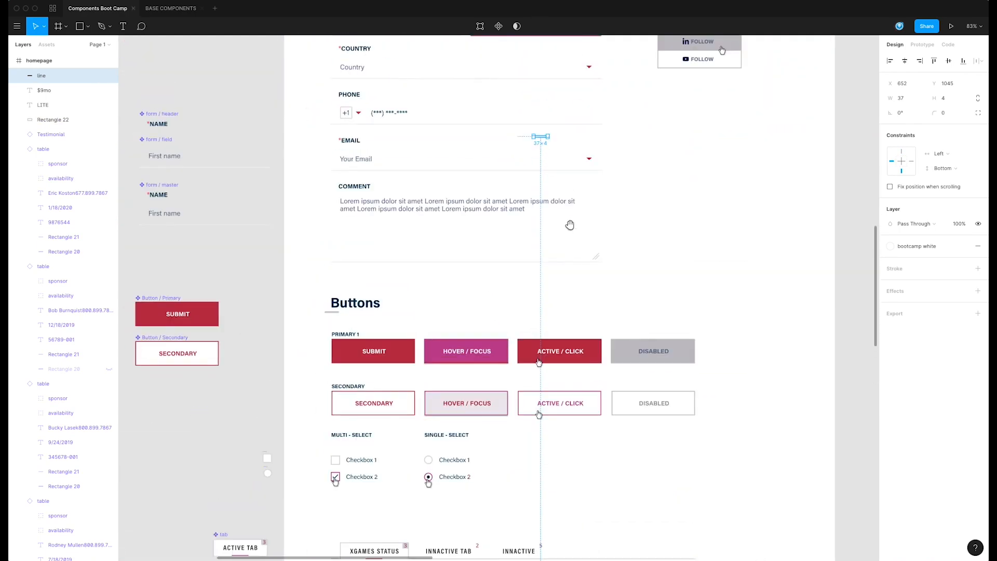
pyautogui.moveTo(542, 139); pyautogui.dragTo(432, 297)
# Nudge the LITE text down about 30 px so it sits just above the line
pyautogui.click(290, 349)
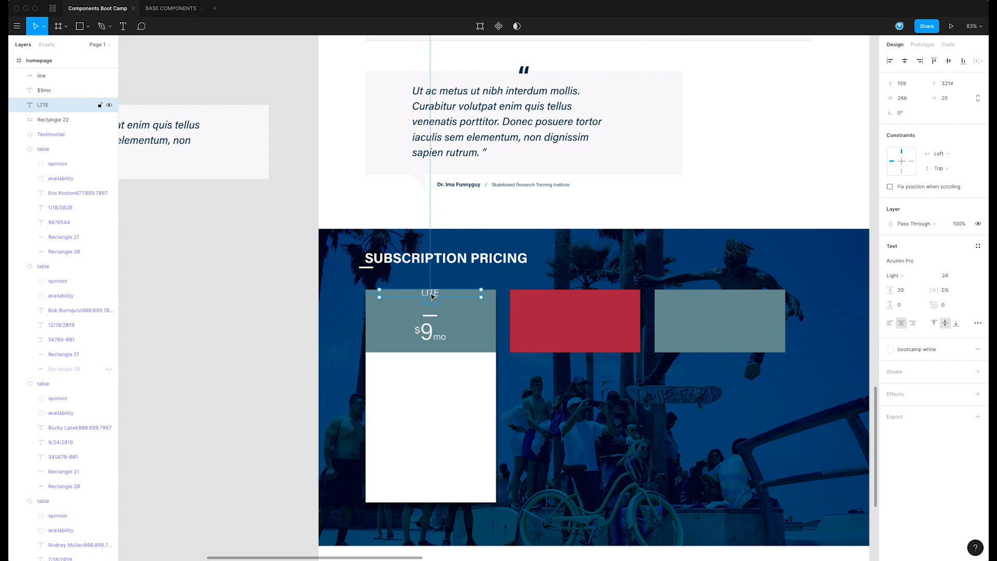
pyautogui.hotkey('shift', 'Down')
pyautogui.hotkey('shift', 'Down')
pyautogui.hotkey('shift', 'Down')
# Detach the bootcamp white color style from the line between LITE and the price
pyautogui.click(433, 315)
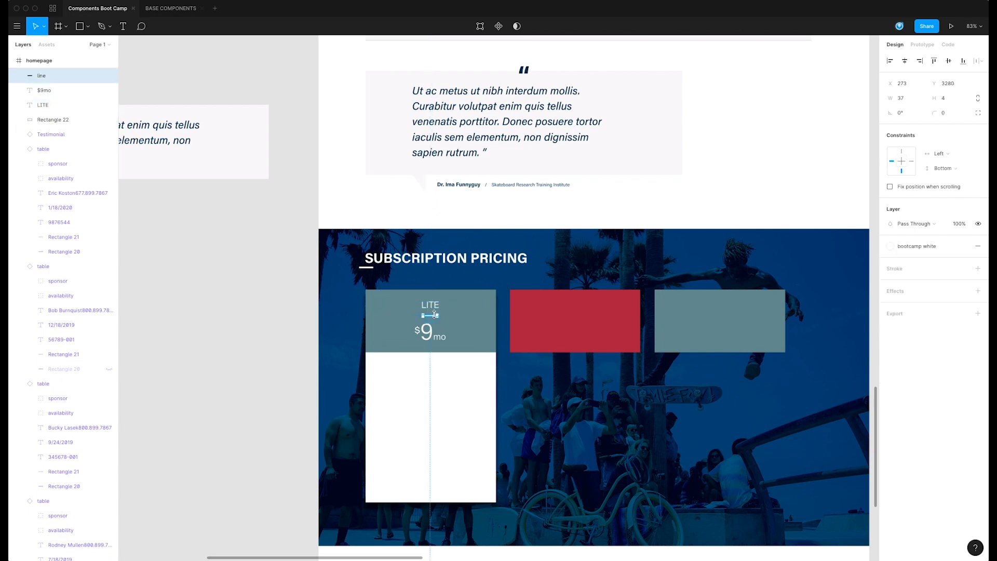
pyautogui.click(965, 247)
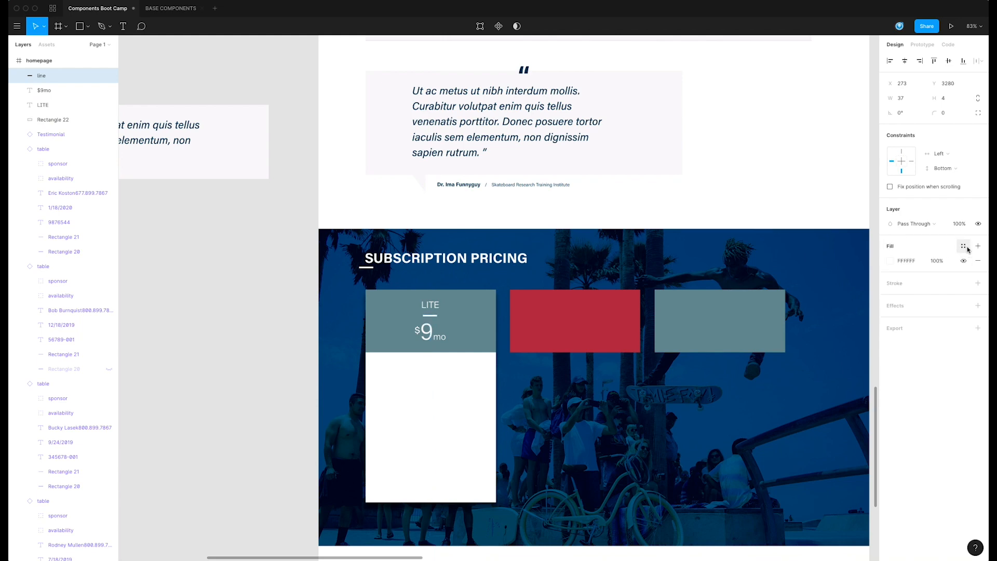
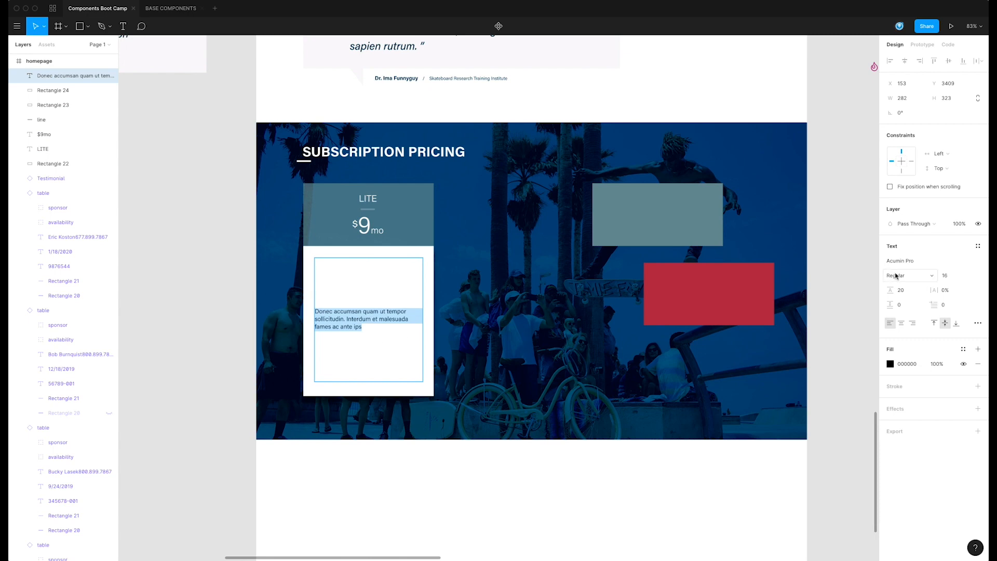
# Center-align the placeholder paragraph in the white card and set its font size to 24
pyautogui.click(902, 323)
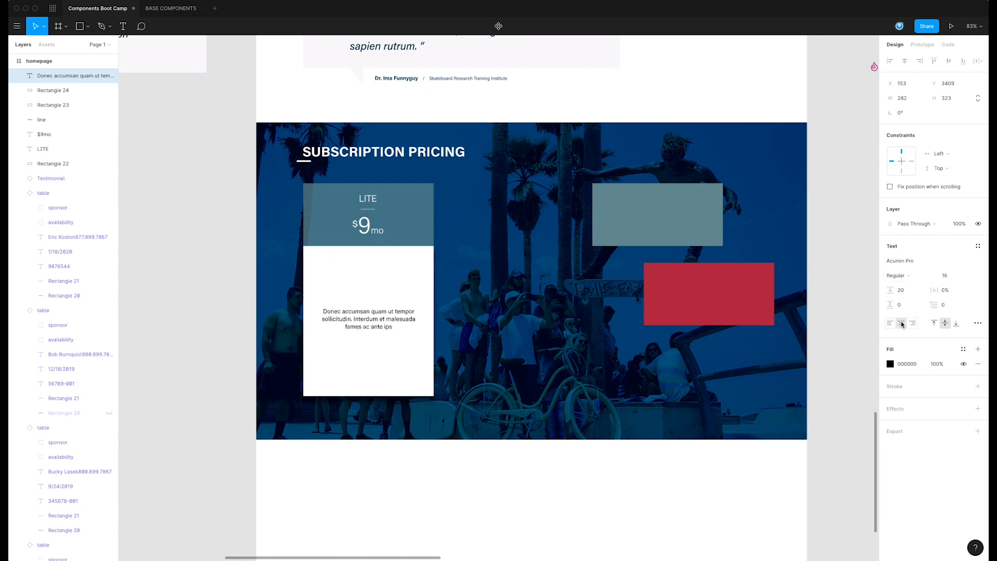
pyautogui.click(953, 277)
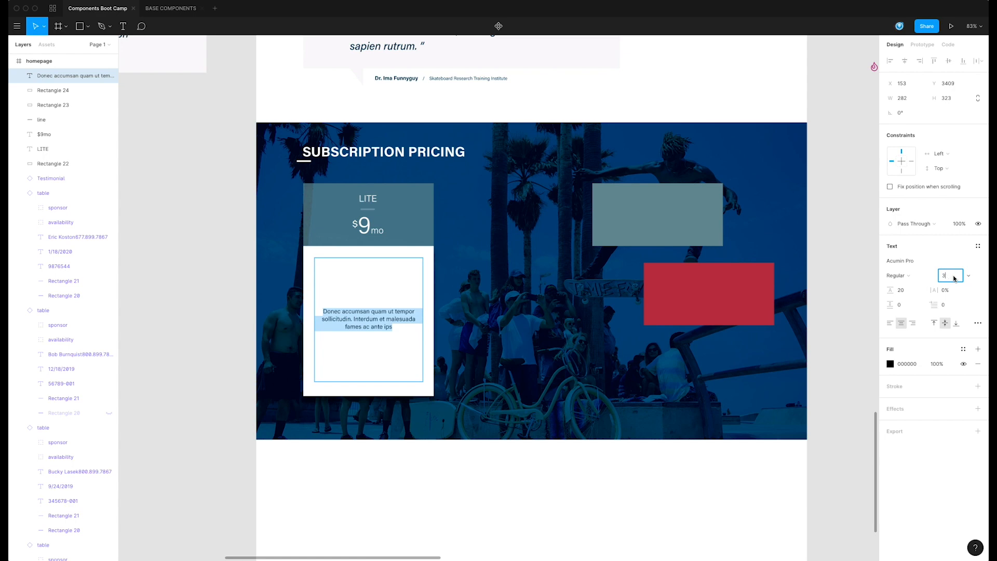
pyautogui.write('36')
pyautogui.press('Return')
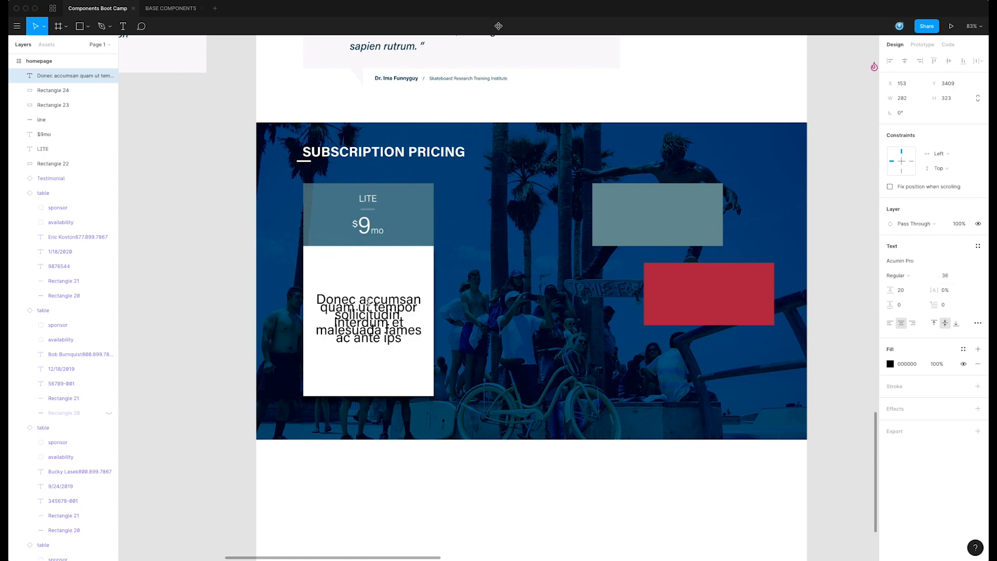
pyautogui.press('super+a')
pyautogui.click(942, 277)
pyautogui.write('24')
pyautogui.press('Return')
# Break the placeholder text after "Donec accumsan quam" and set its paragraph spacing to 24
pyautogui.click(398, 316)
pyautogui.click(416, 307)
pyautogui.press('Return')
pyautogui.press('super+a')
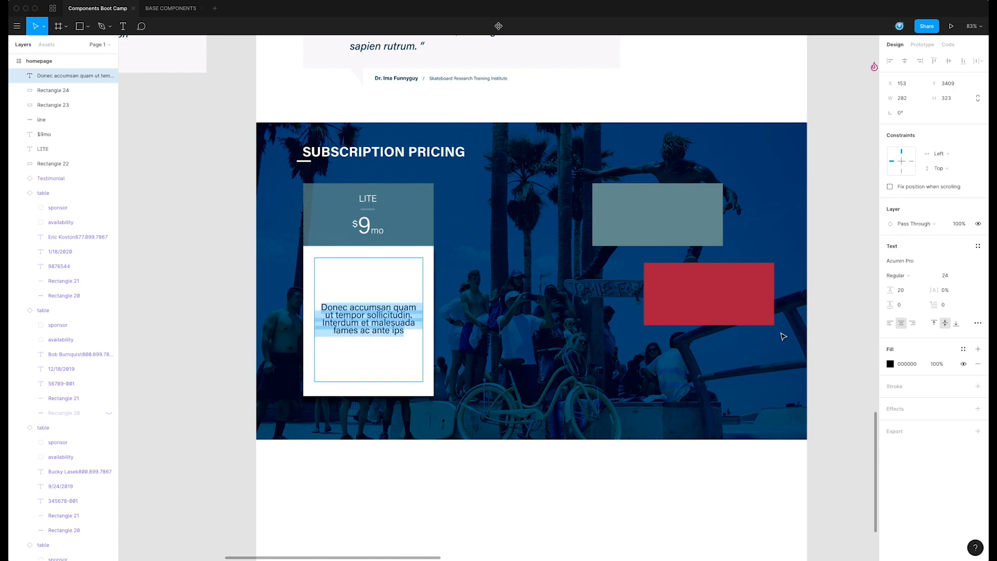
pyautogui.click(902, 305)
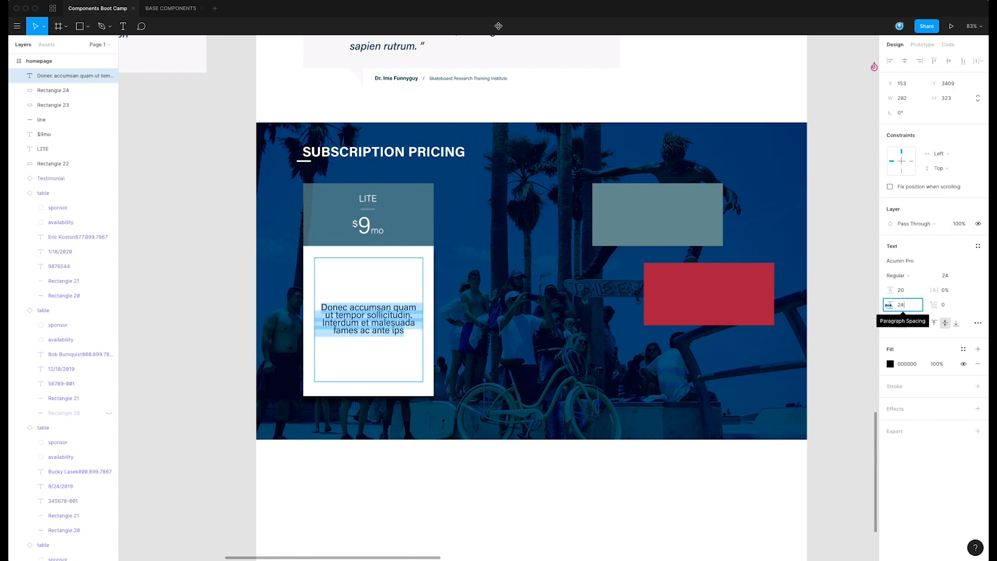
pyautogui.write('24')
pyautogui.press('Return')
# Split the remaining text into the capitalized lines "Ut tempor sollicitudin", "Interdum et malesuada" and "Fames ac ante ips", without periods
pyautogui.moveTo(331, 321); pyautogui.dragTo(323, 322)
pyautogui.write('U')
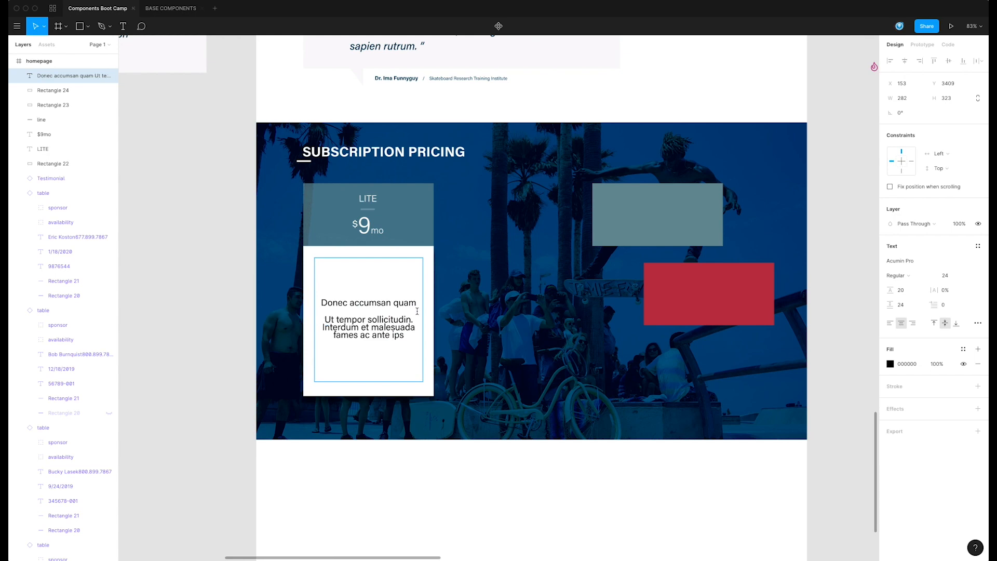
pyautogui.press('Return')
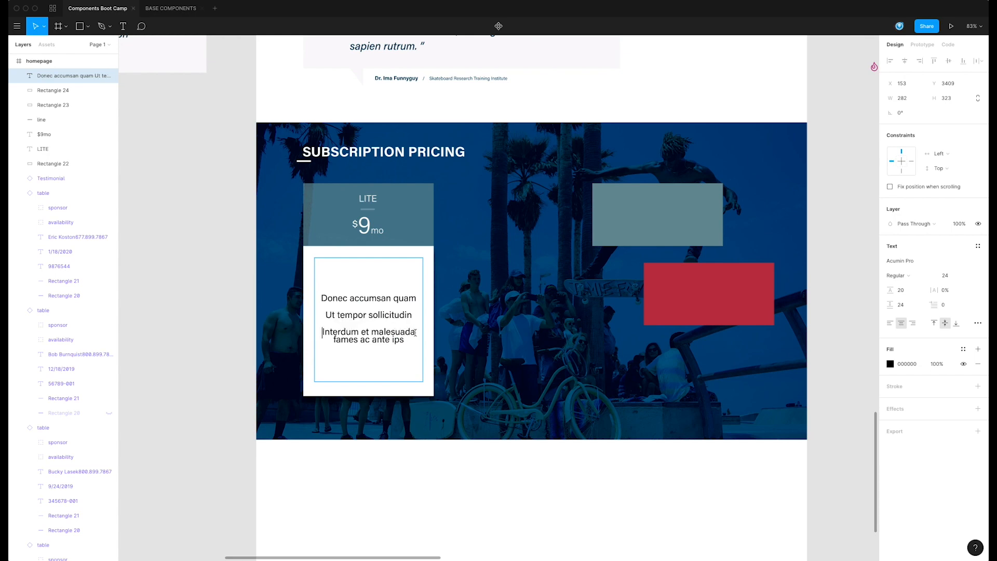
pyautogui.click(414, 333)
pyautogui.press('Return')
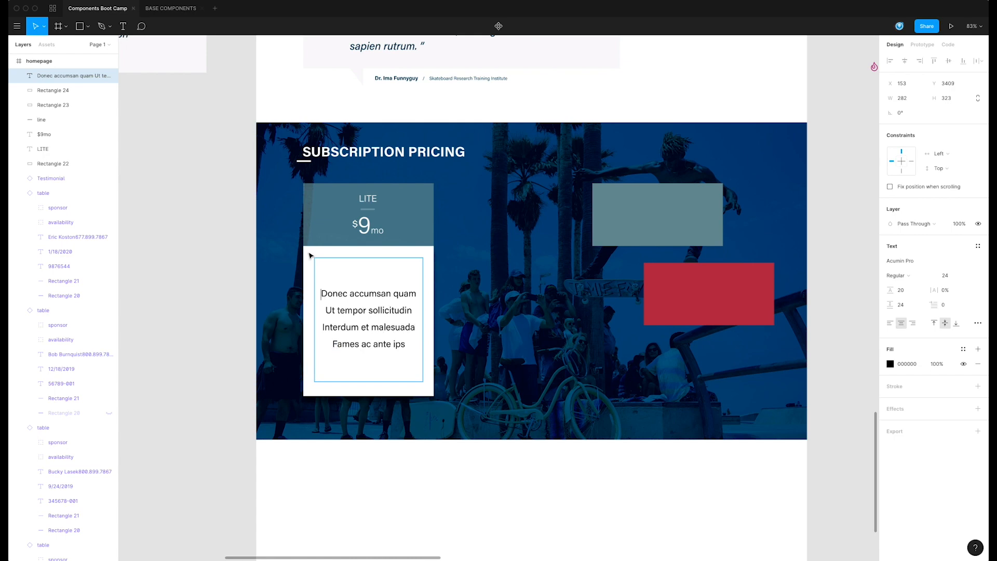
# Top-align the feature list and fit its text box to 282 × 176 slightly lower in the white card
pyautogui.click(933, 324)
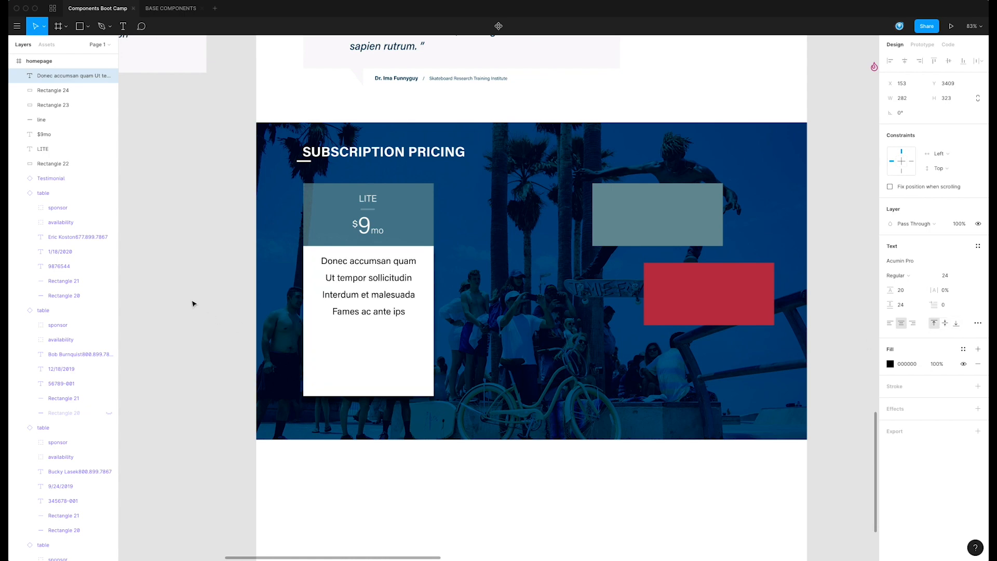
pyautogui.moveTo(348, 281)
pyautogui.mouseDown()
pyautogui.moveTo(349, 269)
pyautogui.moveTo(349, 287)
pyautogui.mouseUp()
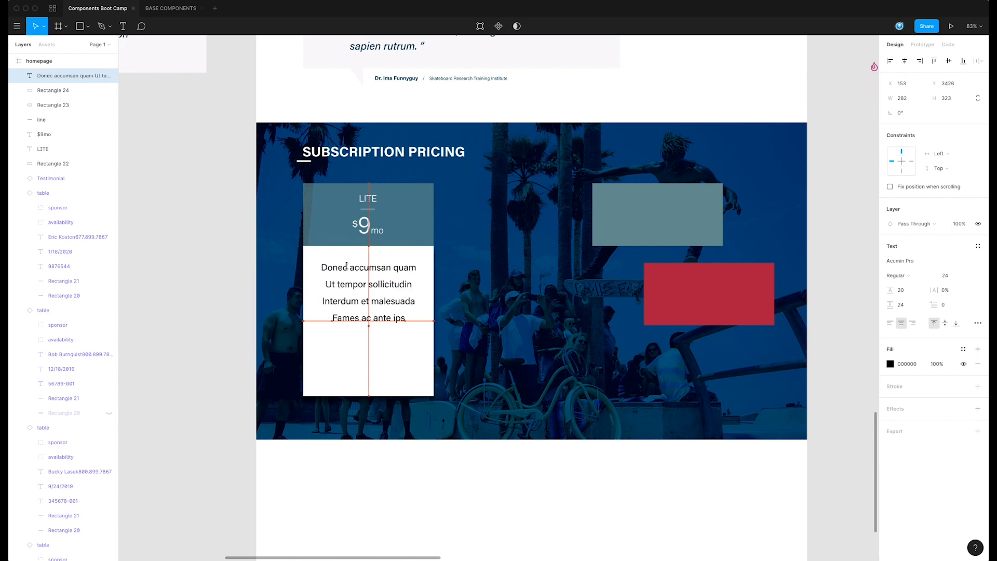
pyautogui.moveTo(364, 388); pyautogui.dragTo(375, 332)
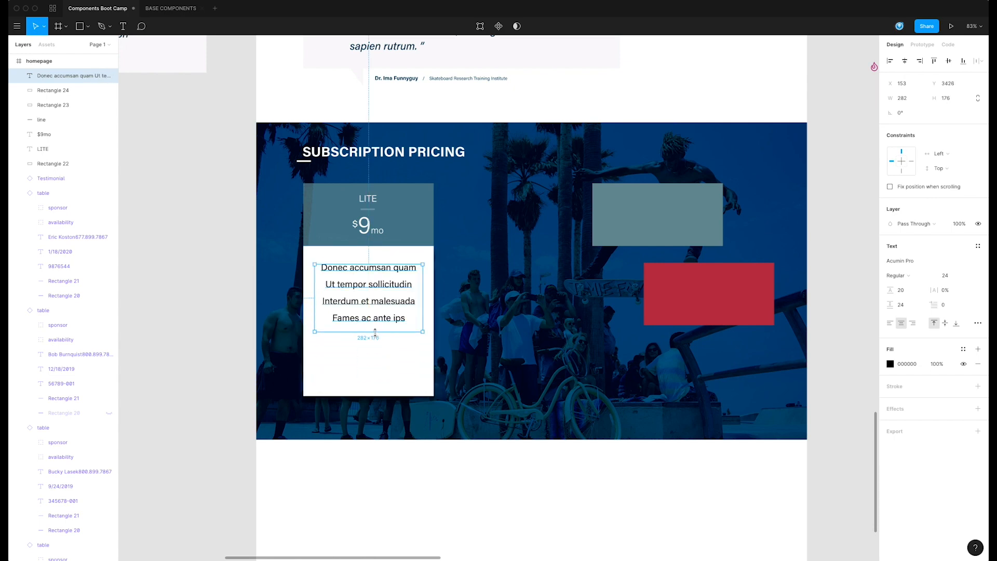
# Copy the Button / Primary master component and place an instance centered near the bottom of the white card
pyautogui.click(363, 370)
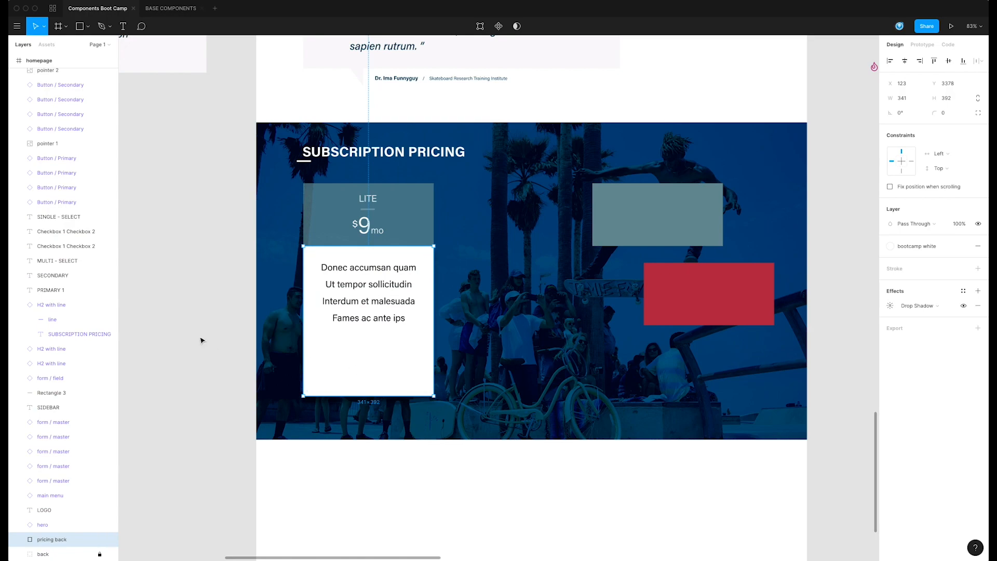
pyautogui.scroll(10, 276, 314)
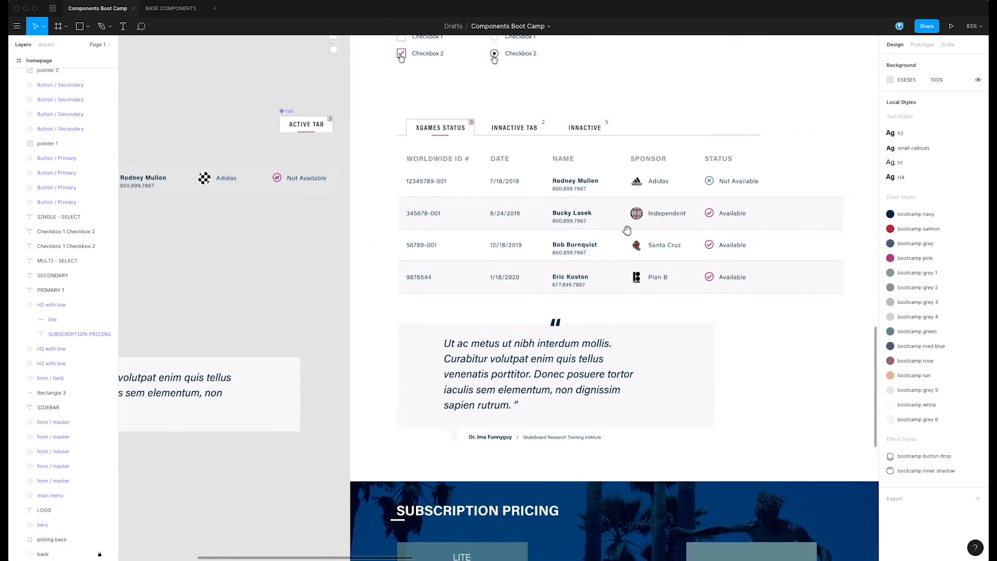
pyautogui.scroll(5, 627, 230)
pyautogui.click(309, 151)
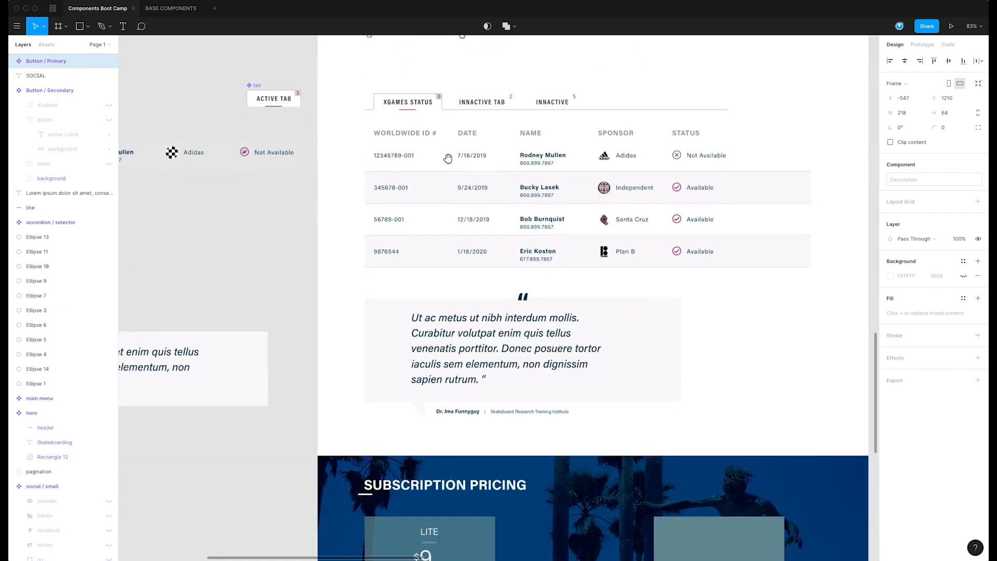
pyautogui.scroll(-5, 533, 385)
pyautogui.scroll(-8, 490, 323)
pyautogui.hotkey('ctrl', 'v')
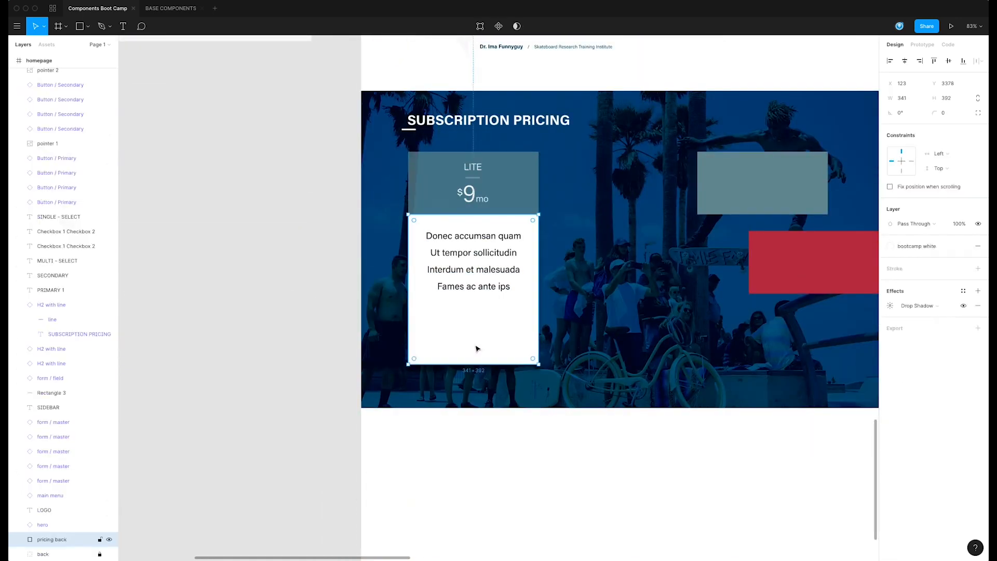
pyautogui.moveTo(633, 304); pyautogui.dragTo(487, 345)
# Change the card button's label from SUBMIT to "BUY NOW"
pyautogui.doubleClick(467, 342)
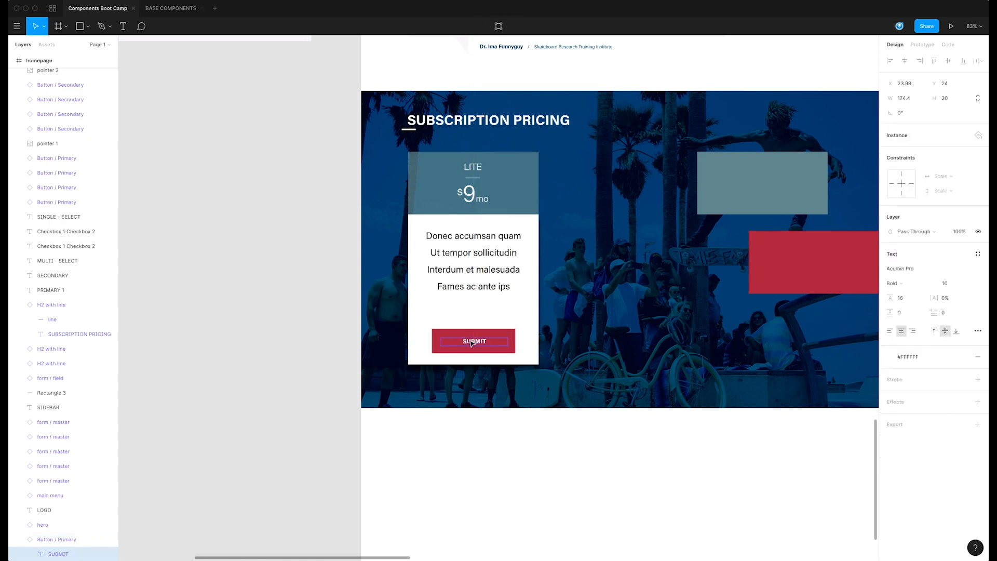
pyautogui.press('Return')
pyautogui.write('buy now')
pyautogui.hotkey('ctrl', 'a')
pyautogui.write('BUY NOW')
pyautogui.press('Escape')
pyautogui.press('Escape')
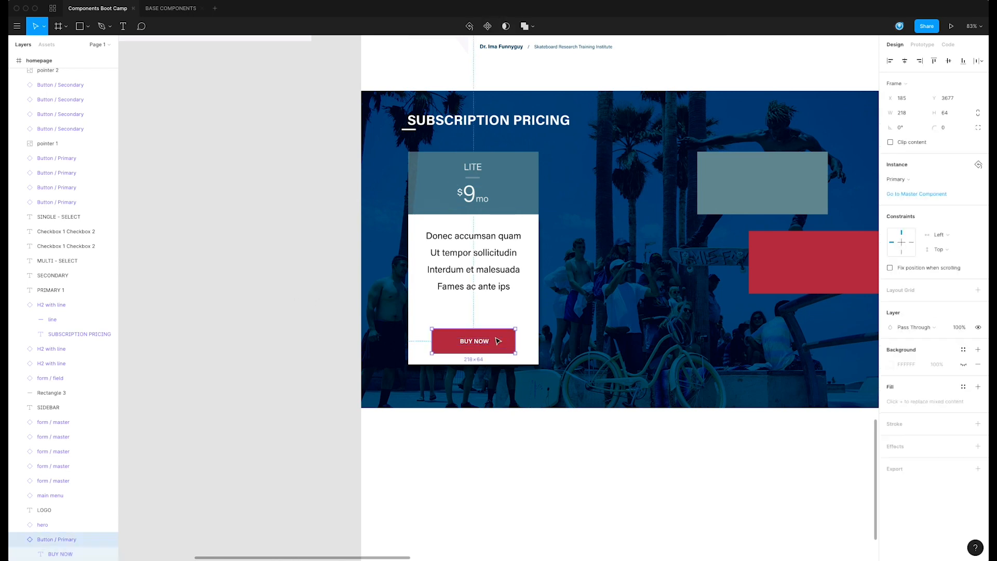
# Narrow the BUY NOW button symmetrically about its center to fit its label more closely
pyautogui.moveTo(519, 340); pyautogui.dragTo(499, 341)
pyautogui.click(287, 331)
pyautogui.click(480, 357)
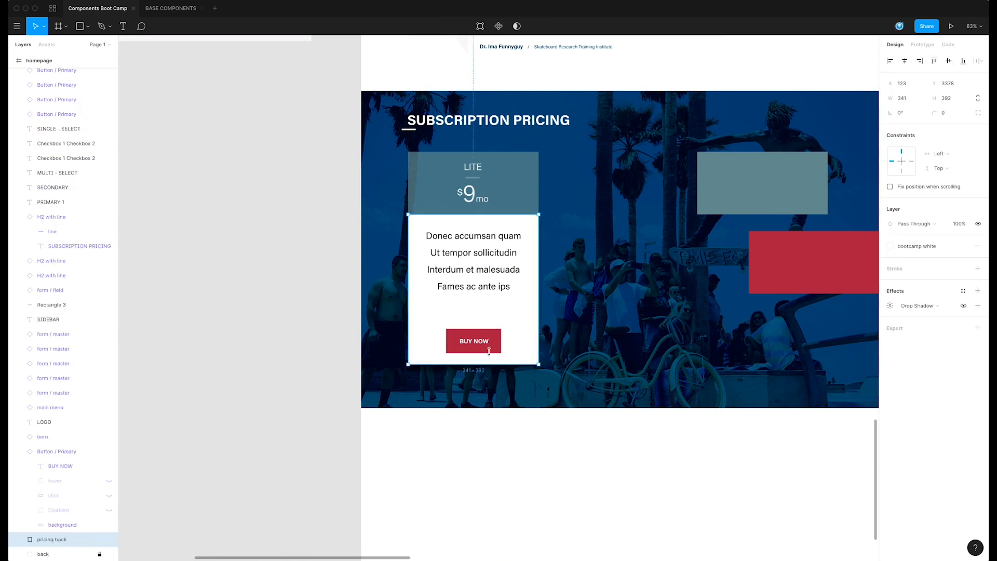
# Move the BUY NOW button slightly higher within the white card
pyautogui.click(289, 361)
pyautogui.moveTo(482, 348)
pyautogui.mouseDown()
pyautogui.moveTo(485, 362)
pyautogui.moveTo(482, 346)
pyautogui.mouseUp()
pyautogui.click(318, 305)
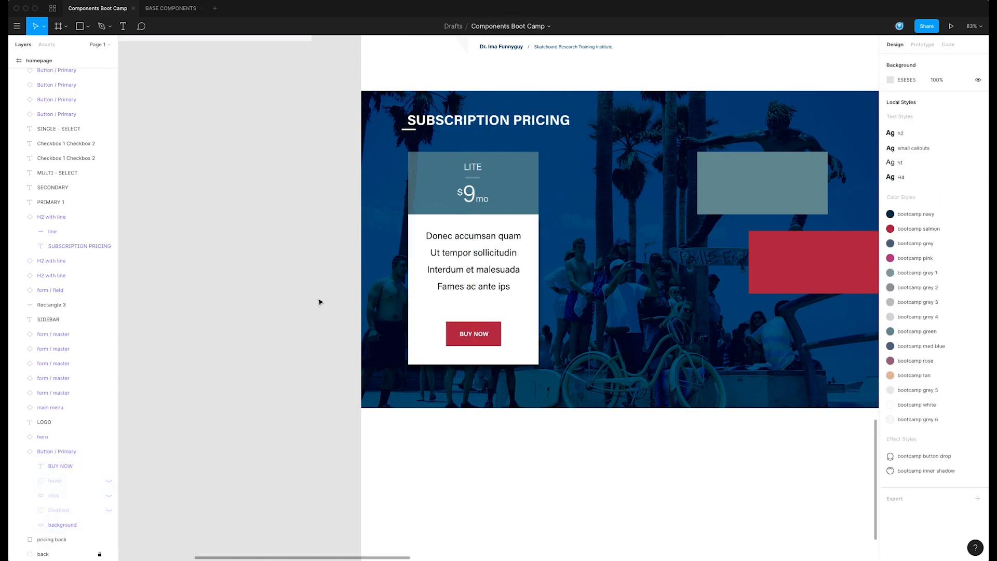
# Move the spare green and red header rectangles together off the homepage frame onto the empty canvas beside it
pyautogui.hscroll(3, 318, 304)
pyautogui.scroll(1, 317, 305)
pyautogui.click(697, 225)
pyautogui.keyDown('shift'); pyautogui.click(716, 306); pyautogui.keyUp('shift')
pyautogui.moveTo(715, 306); pyautogui.dragTo(757, 346)
pyautogui.hscroll(5, 625, 354)
pyautogui.scroll(2, 626, 354)
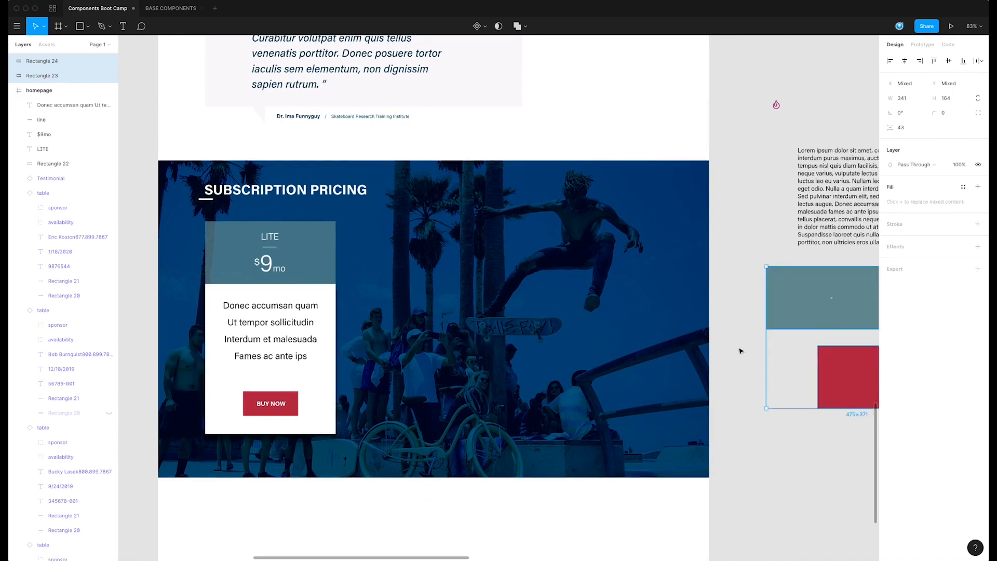
pyautogui.hscroll(-5, 757, 347)
pyautogui.scroll(-2, 757, 347)
pyautogui.click(380, 197)
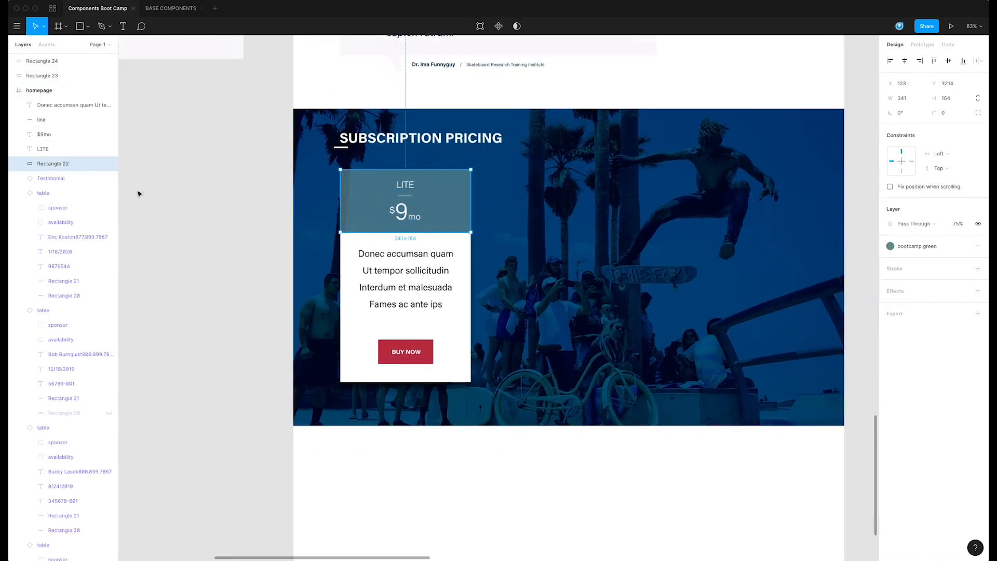
pyautogui.scroll(1, 46, 132)
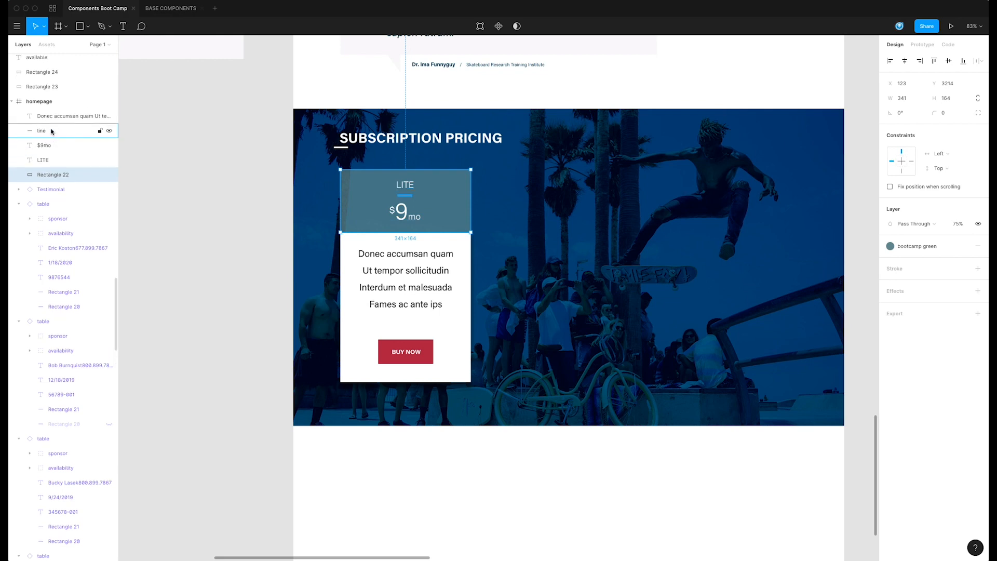
pyautogui.keyDown('shift'); pyautogui.click(54, 120); pyautogui.keyUp('shift')
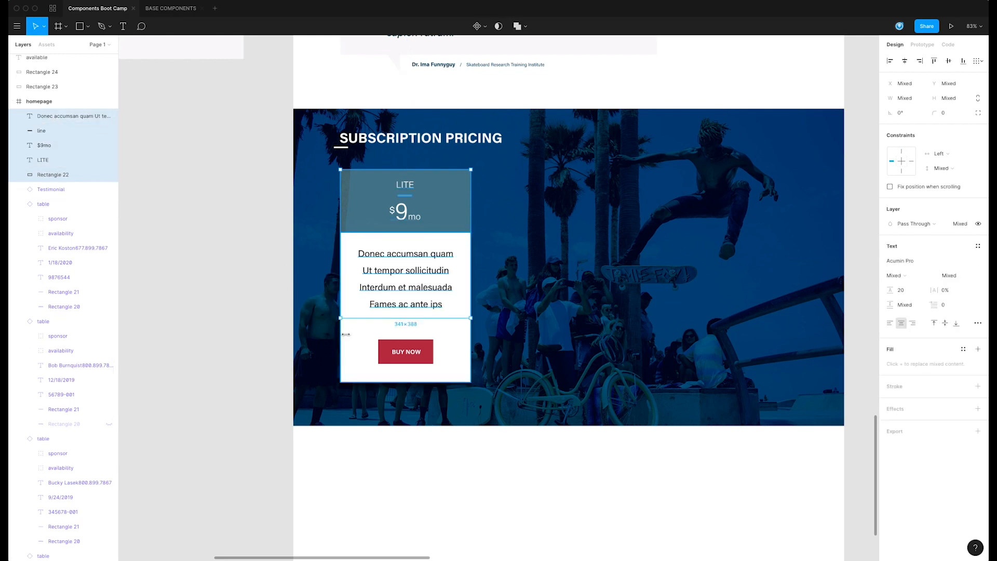
pyautogui.click(362, 344)
pyautogui.hotkey('ctrl', 'z')
pyautogui.click(198, 416)
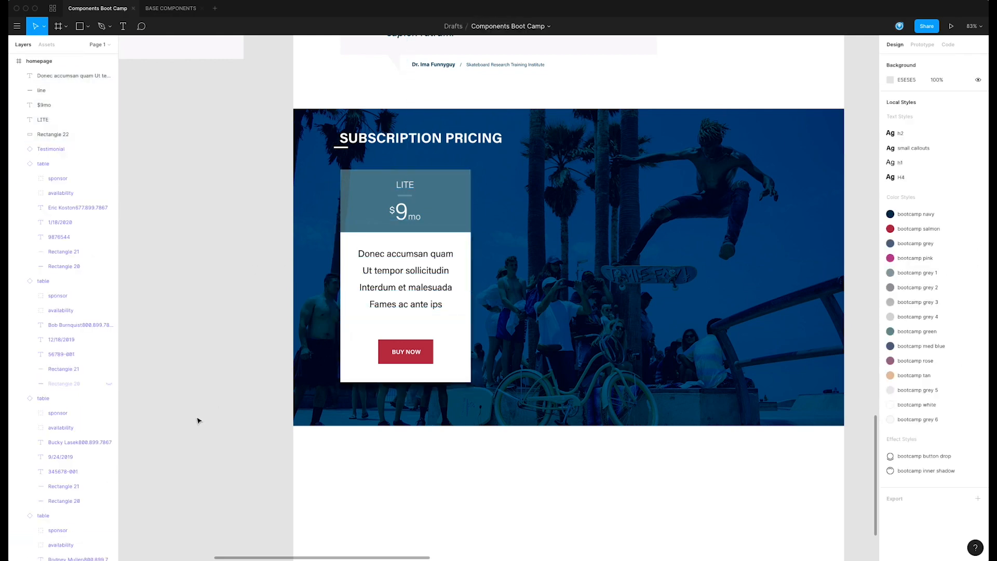
# Move the pricing back layer up the layer order to just above SINGLE - SELECT
pyautogui.click(365, 354)
pyautogui.moveTo(57, 539); pyautogui.dragTo(87, 125)
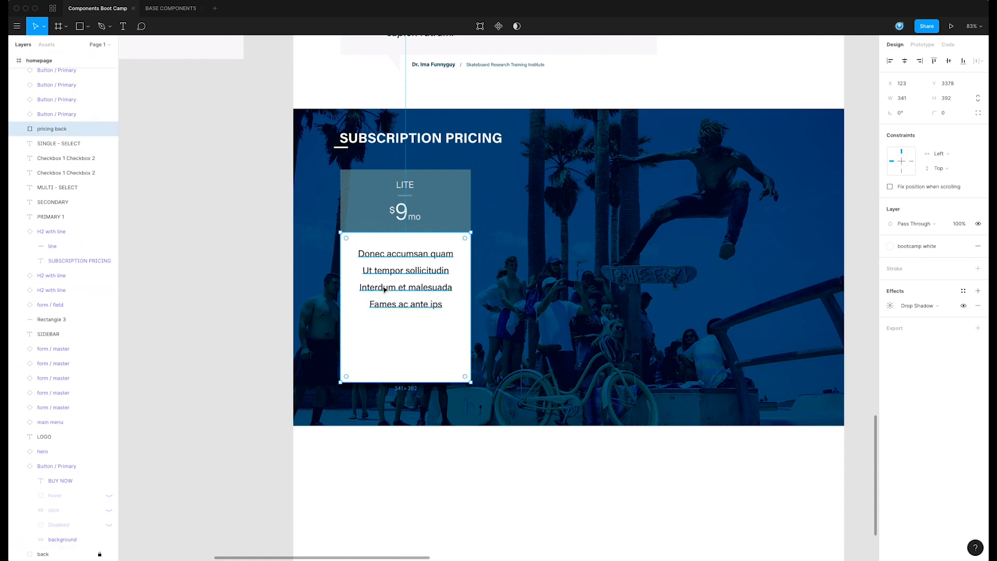
# Collapse the expanded table and tab layers in the homepage layer list
pyautogui.click(388, 279)
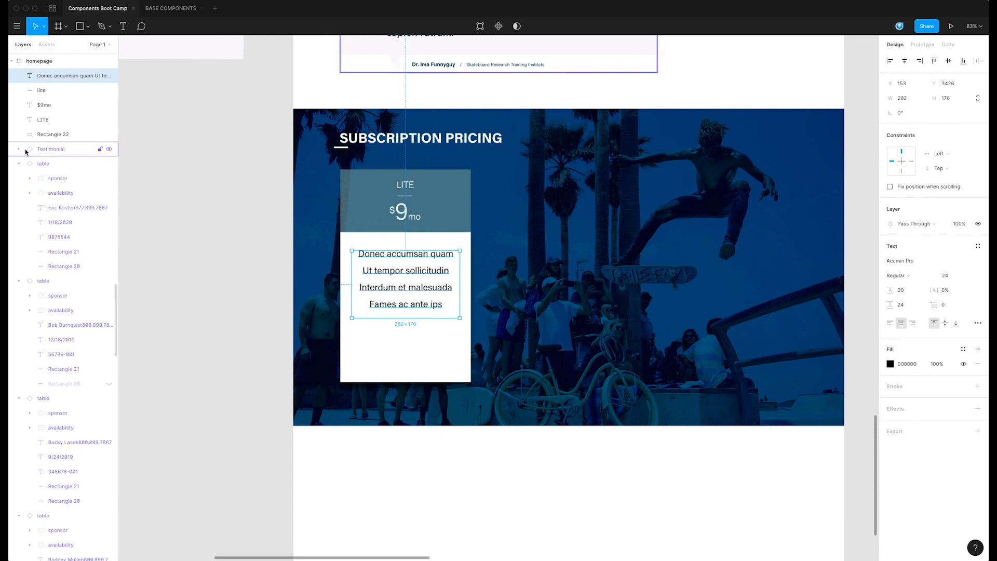
pyautogui.click(19, 163)
pyautogui.click(19, 178)
pyautogui.click(19, 193)
pyautogui.click(19, 207)
pyautogui.click(18, 296)
pyautogui.click(19, 311)
pyautogui.click(19, 325)
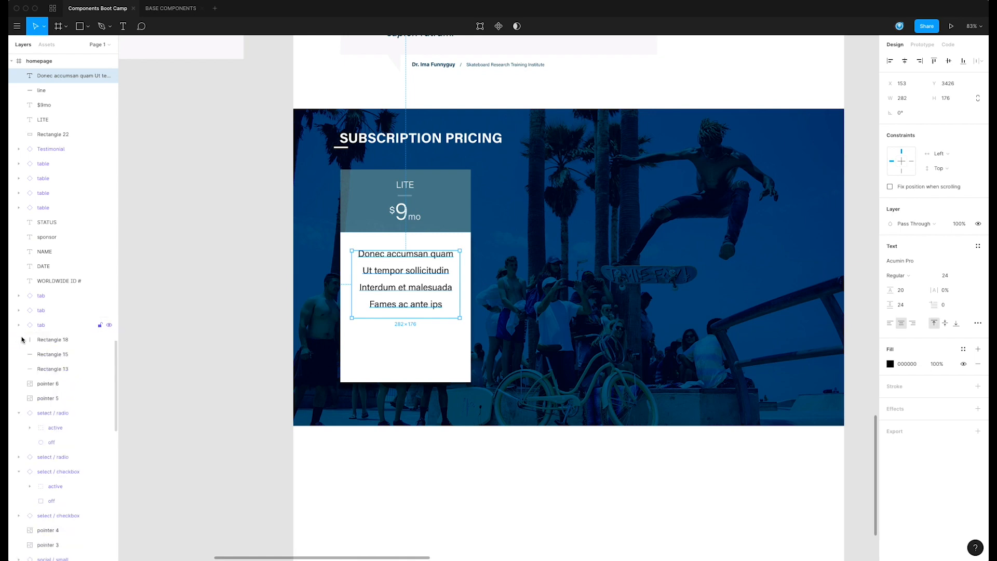
# Send the white card background to the back, and bring it forward to sit just above the locked back group
pyautogui.click(398, 351)
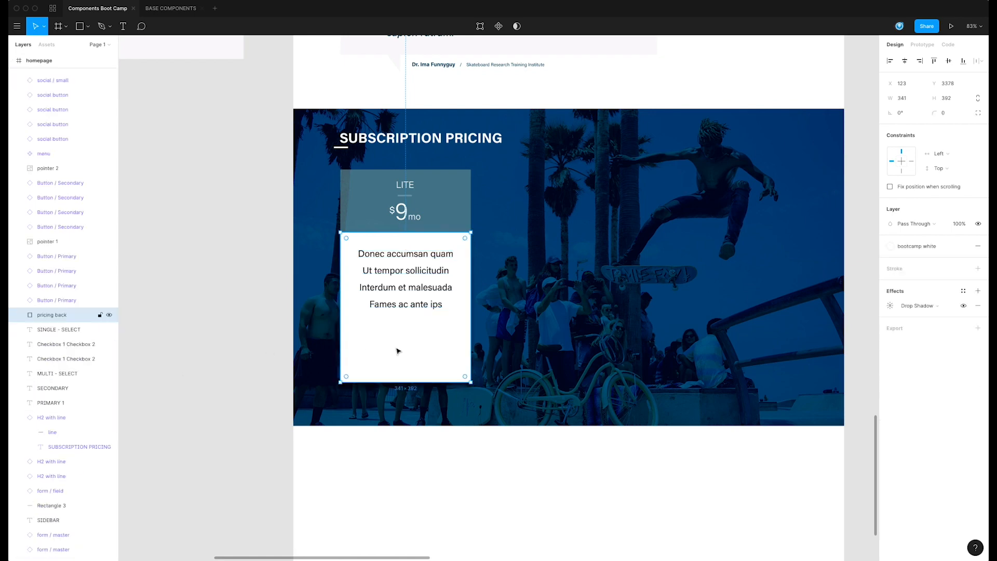
pyautogui.press('super+alt+[')
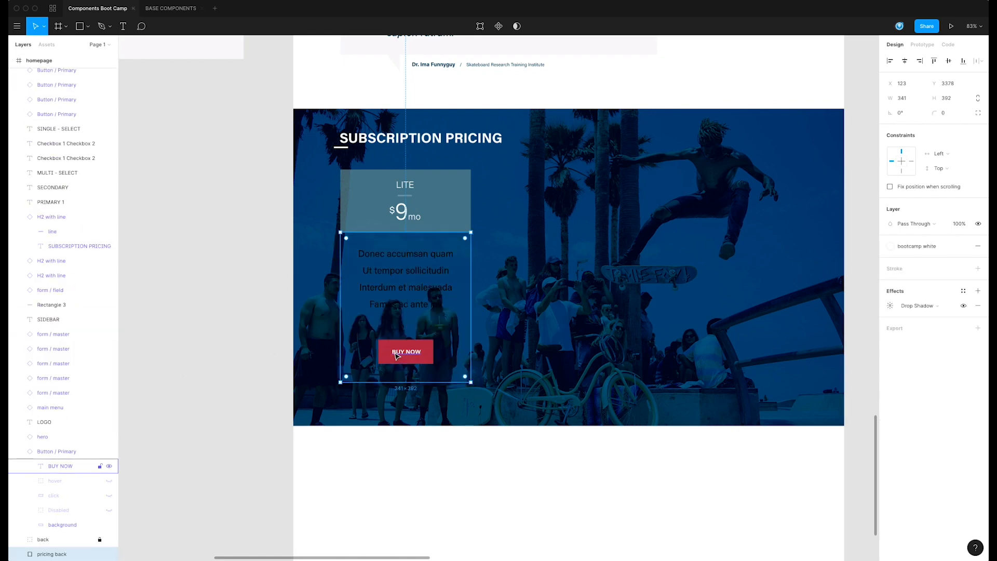
pyautogui.press('super+]')
pyautogui.press('super+]')
pyautogui.press('super+]')
pyautogui.press('super+[')
pyautogui.press('super+[')
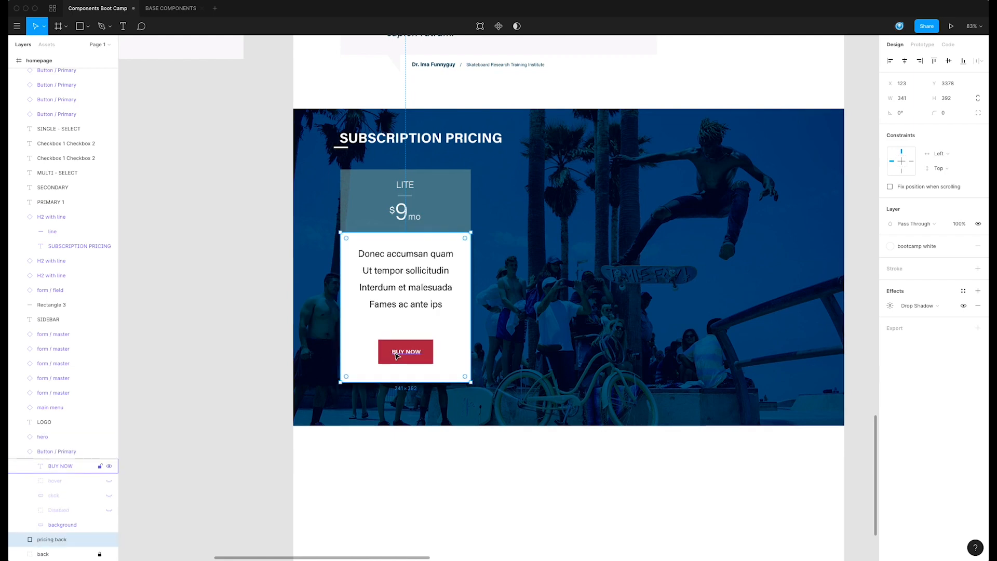
# Raise the pricing back layer among the Button / Primary layers and place the card's button layer directly above it
pyautogui.click(69, 555)
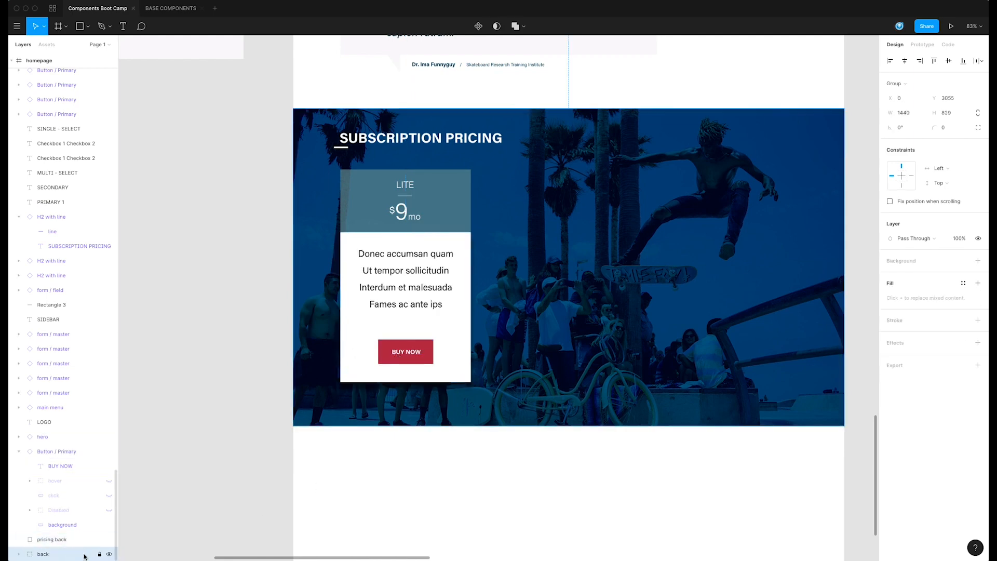
pyautogui.click(71, 540)
pyautogui.moveTo(63, 541); pyautogui.dragTo(80, 109)
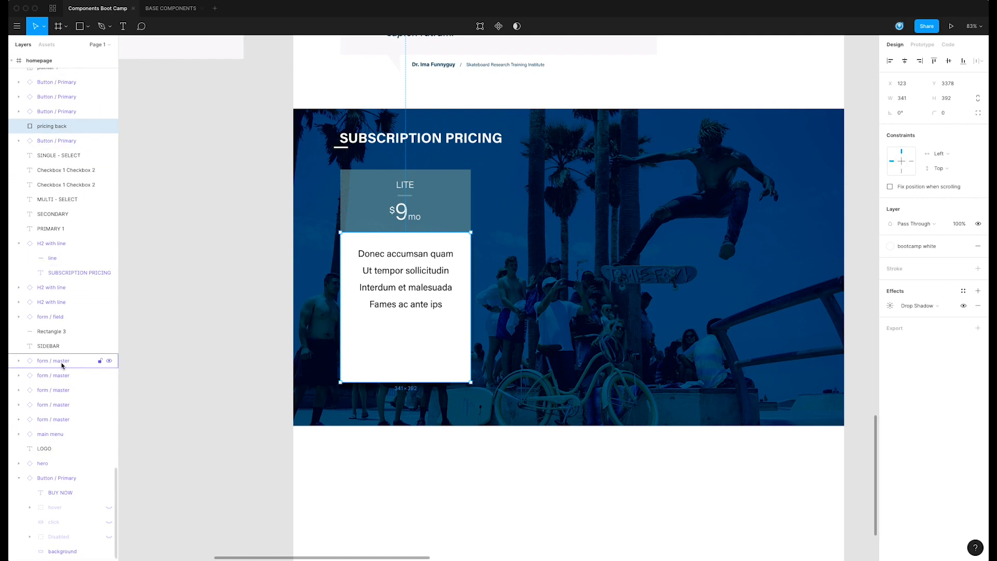
pyautogui.click(19, 477)
pyautogui.moveTo(67, 541); pyautogui.dragTo(69, 190)
# Move the card's button and pricing back layers together up the layer order, between select / radio and select / checkbox
pyautogui.keyDown('shift'); pyautogui.click(62, 202); pyautogui.keyUp('shift')
pyautogui.scroll(2, 62, 202)
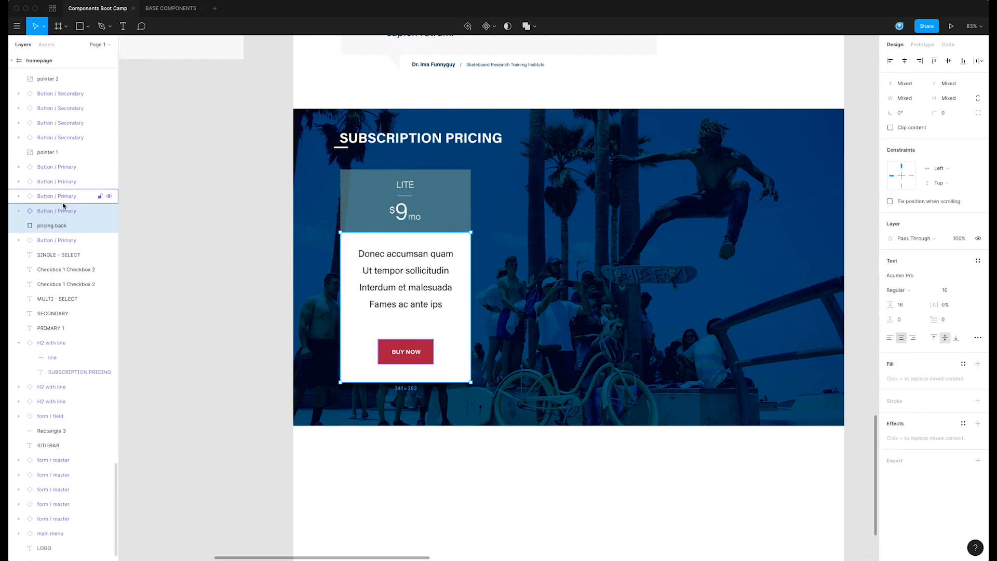
pyautogui.scroll(5, 63, 206)
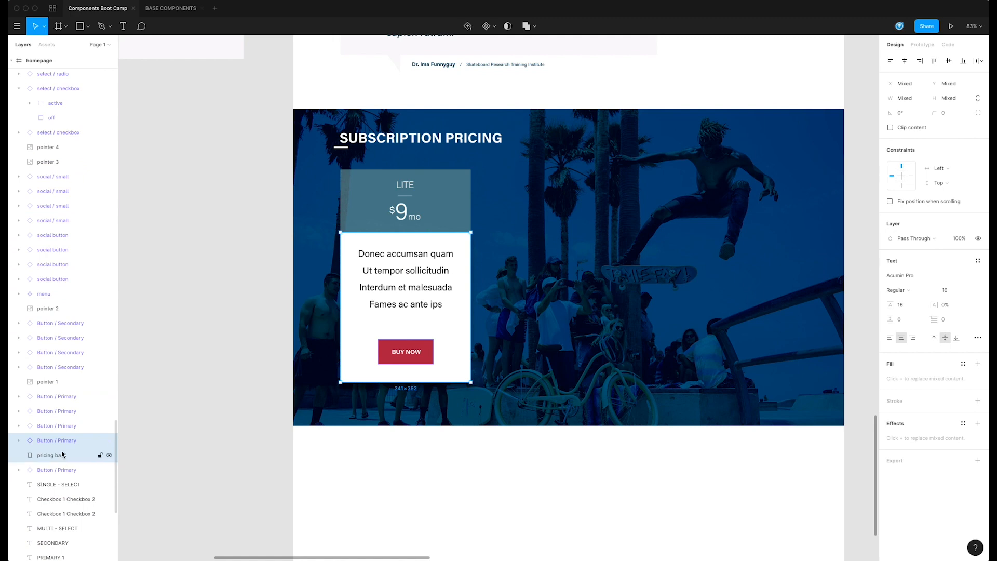
pyautogui.moveTo(60, 457); pyautogui.dragTo(62, 83)
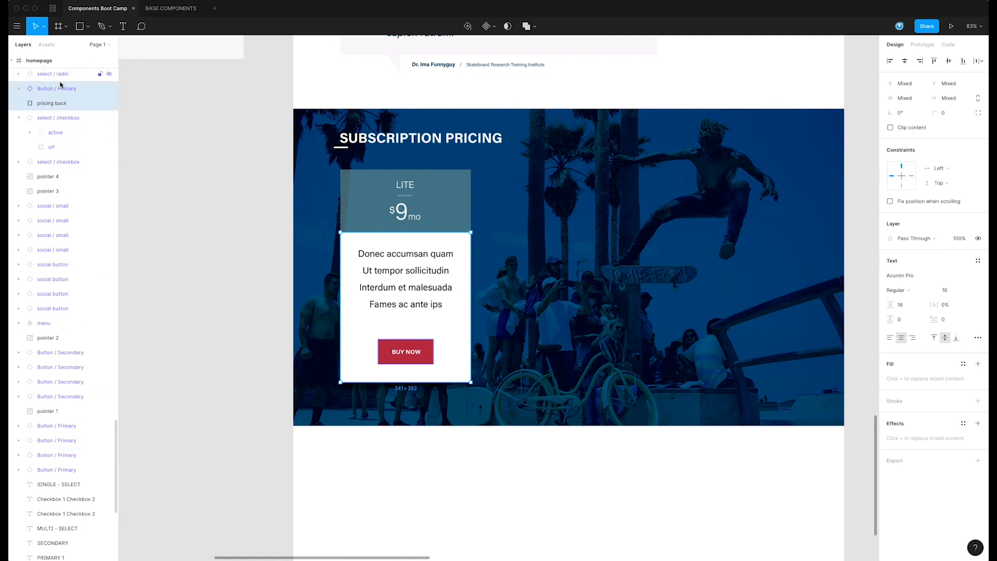
# Group the card's button, white background, feature list, price, divider line, LITE title and green header
pyautogui.keyDown('shift'); pyautogui.click(403, 258); pyautogui.keyUp('shift')
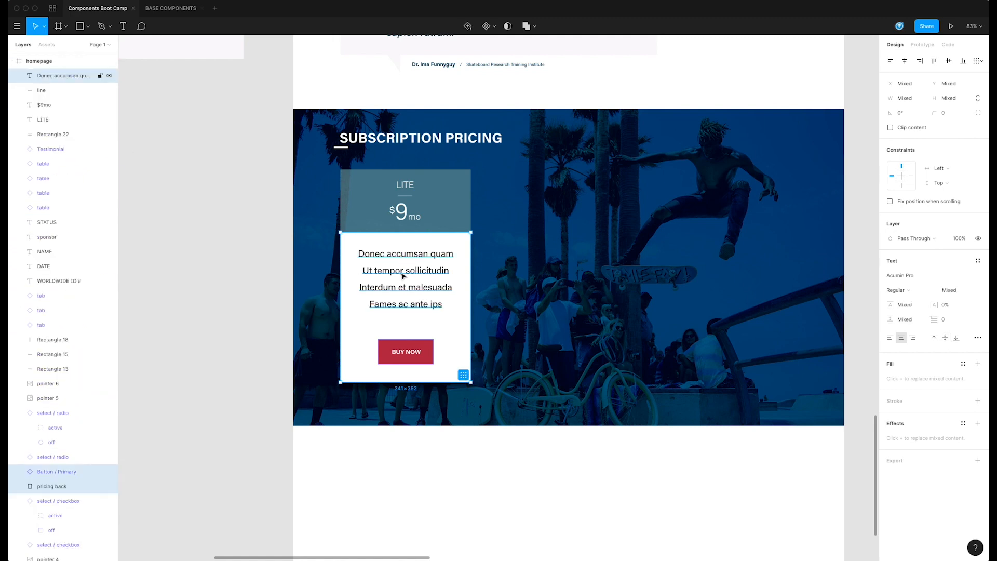
pyautogui.keyDown('shift'); pyautogui.click(401, 213); pyautogui.keyUp('shift')
pyautogui.keyDown('shift'); pyautogui.click(406, 196); pyautogui.keyUp('shift')
pyautogui.keyDown('shift'); pyautogui.click(410, 189); pyautogui.keyUp('shift')
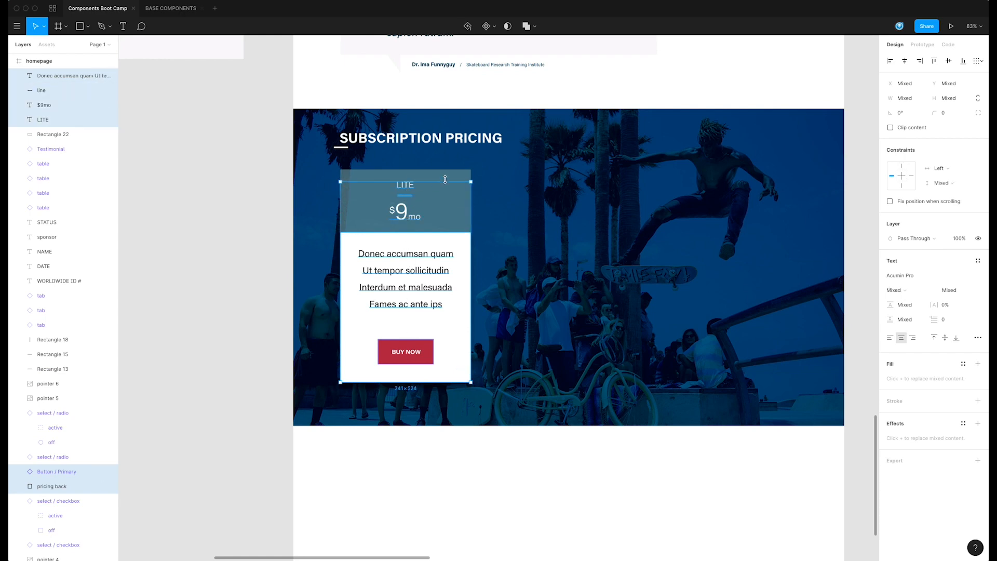
pyautogui.keyDown('shift'); pyautogui.click(445, 177); pyautogui.keyUp('shift')
pyautogui.press('super+g')
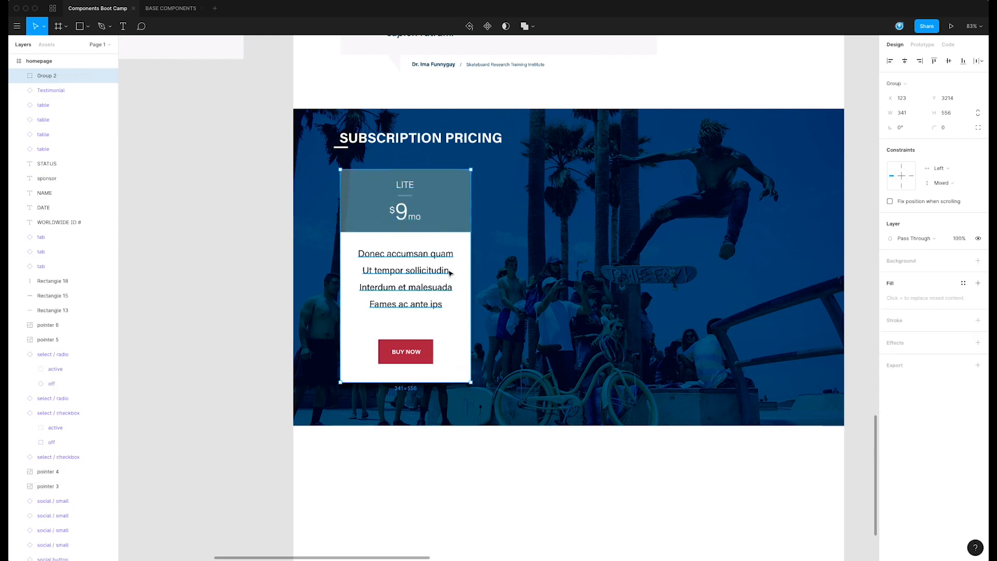
# Rename the card group as "pricing" and turn it into a component
pyautogui.doubleClick(52, 77)
pyautogui.write('pricing')
pyautogui.press('Return')
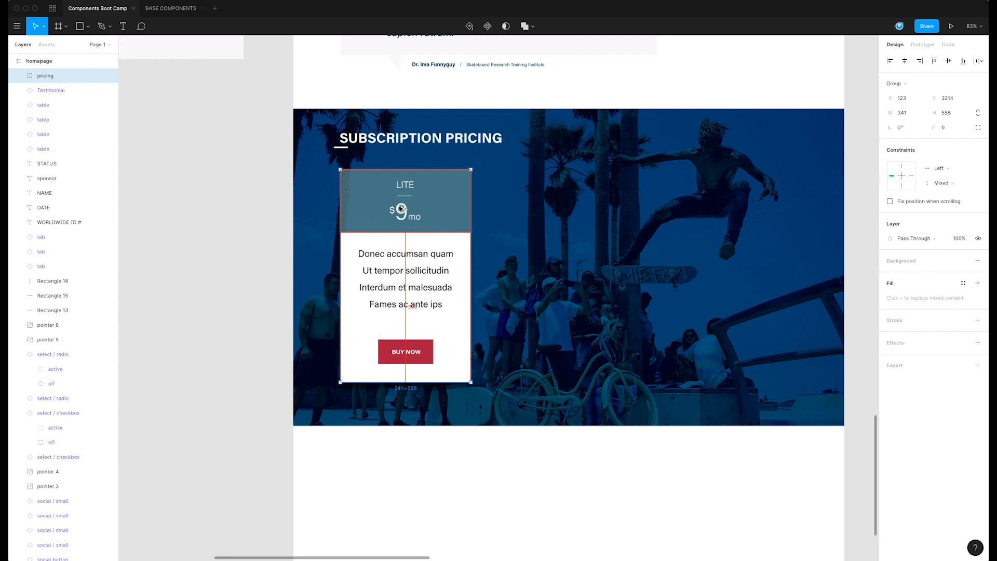
pyautogui.press('alt+super+k')
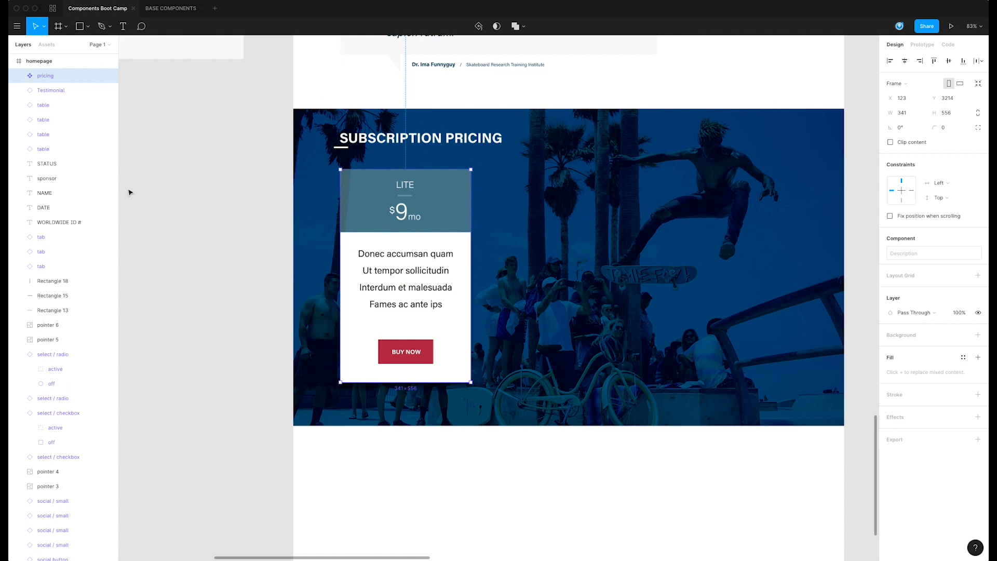
# Duplicate the pricing component in place and move the master out of the homepage, keeping the instance in the section
pyautogui.press('super+d')
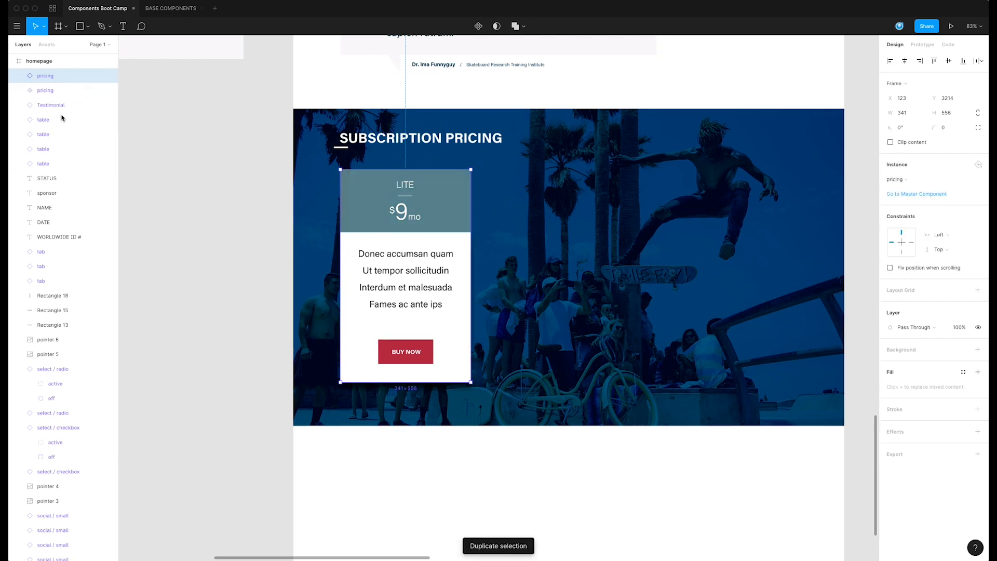
pyautogui.moveTo(435, 232); pyautogui.dragTo(199, 242)
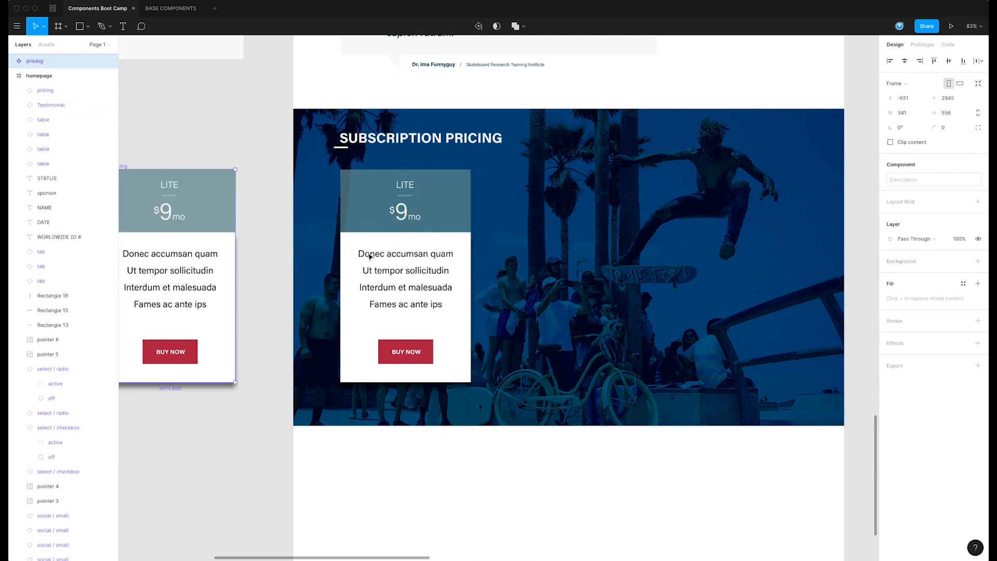
pyautogui.click(452, 250)
pyautogui.moveTo(451, 243); pyautogui.dragTo(472, 250)
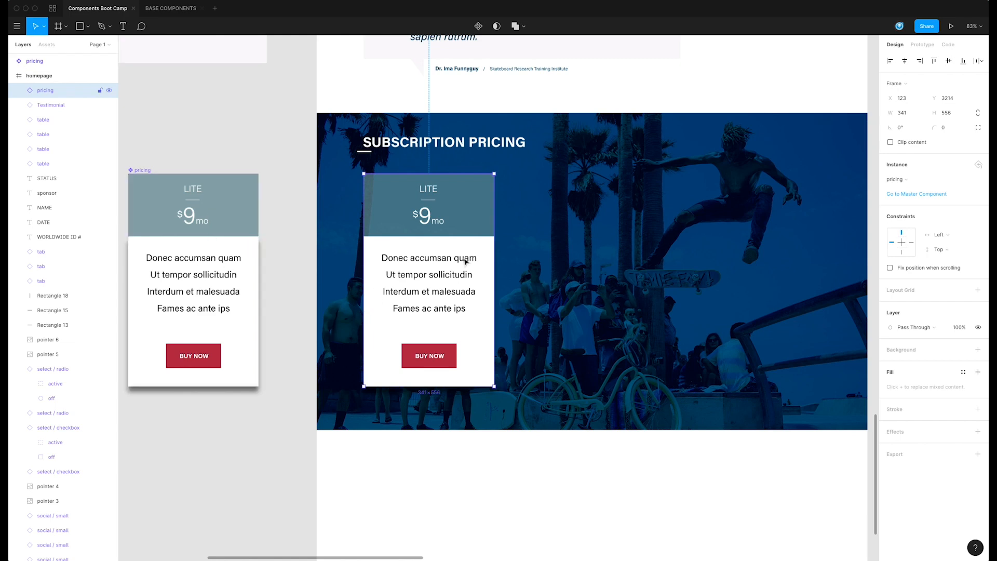
# Copy the pricing instance into an evenly spaced row of three cards and enlarge the middle one about its center to 383 × 624
pyautogui.moveTo(414, 262); pyautogui.dragTo(576, 259)
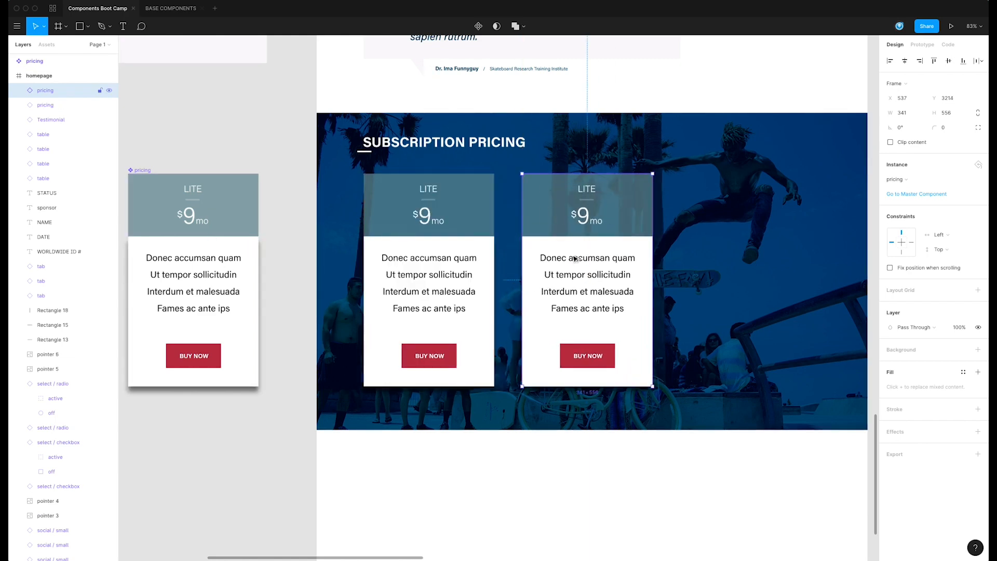
pyautogui.moveTo(622, 286); pyautogui.dragTo(658, 323)
pyautogui.click(511, 301)
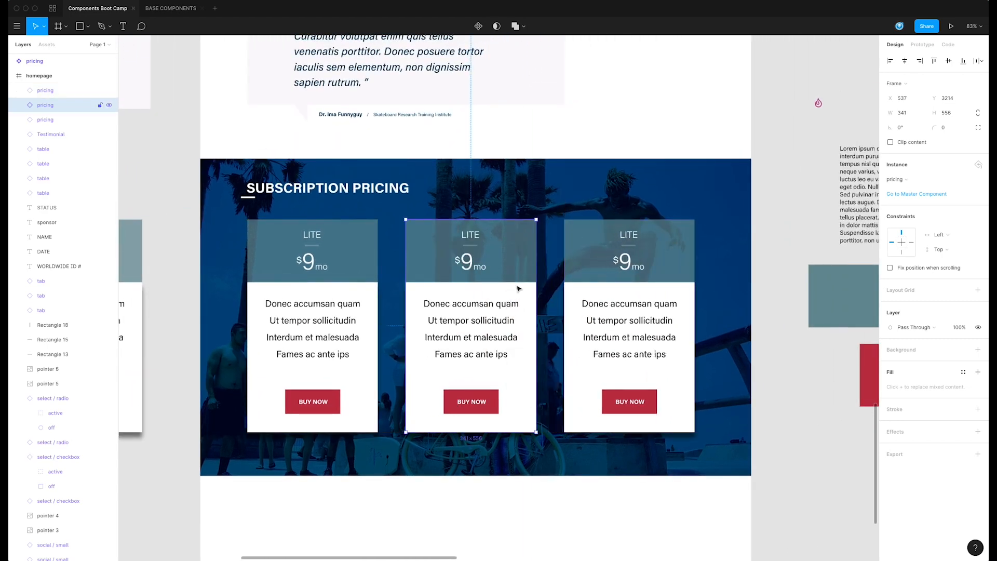
pyautogui.moveTo(535, 219); pyautogui.dragTo(544, 211)
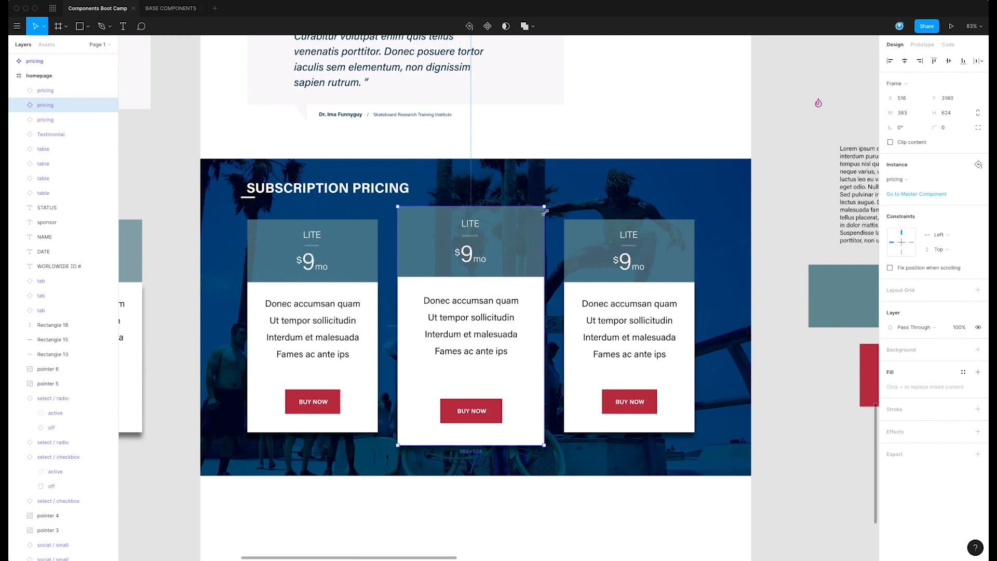
# Change the middle card's price to $19mo and the third card's price to $14mo
pyautogui.doubleClick(470, 257)
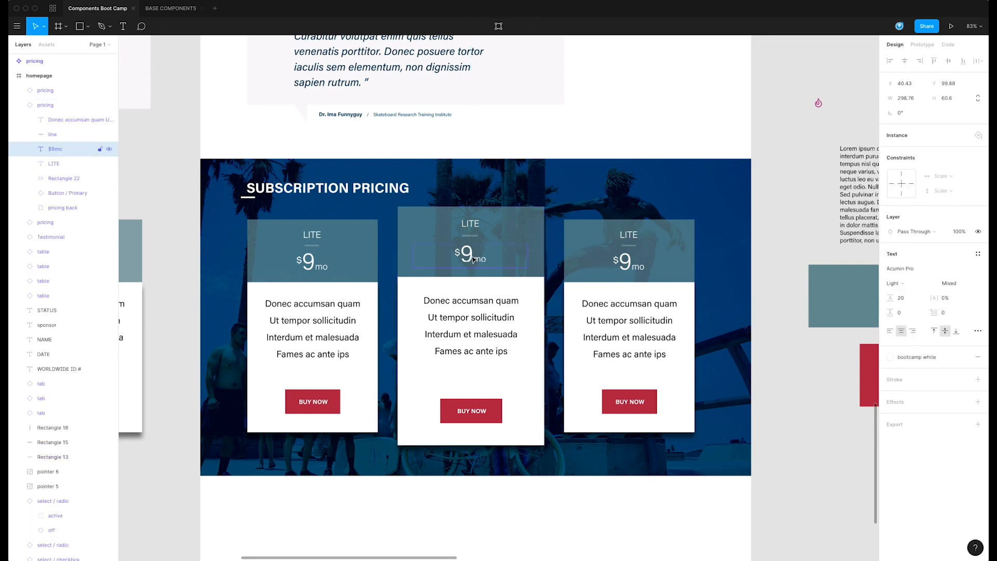
pyautogui.moveTo(471, 255); pyautogui.dragTo(465, 252)
pyautogui.write('89')
pyautogui.moveTo(467, 253); pyautogui.dragTo(460, 253)
pyautogui.write('1')
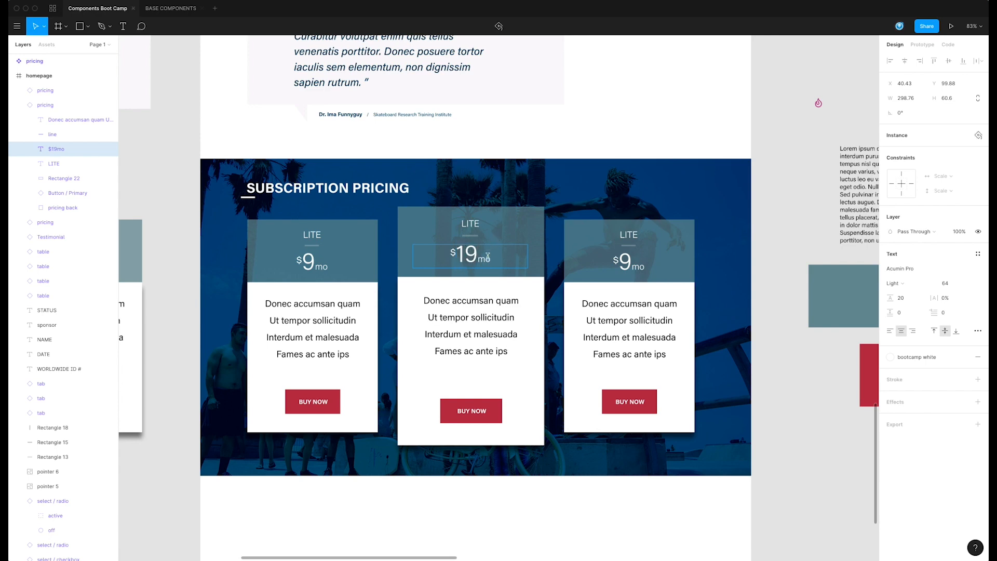
pyautogui.doubleClick(623, 262)
pyautogui.write('14')
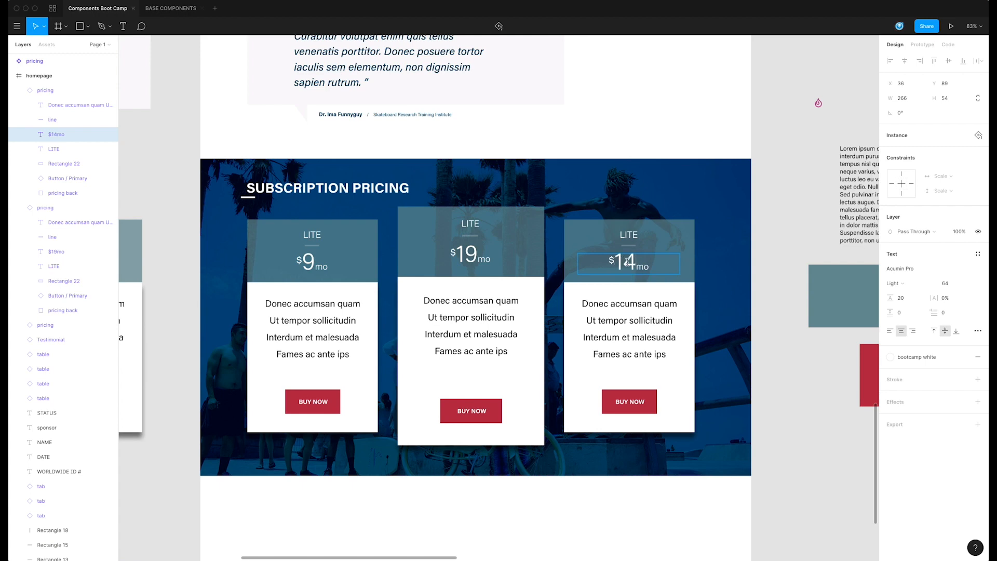
# Retitle the middle card "PRO" and the third card "BUSINESS"
pyautogui.doubleClick(483, 224)
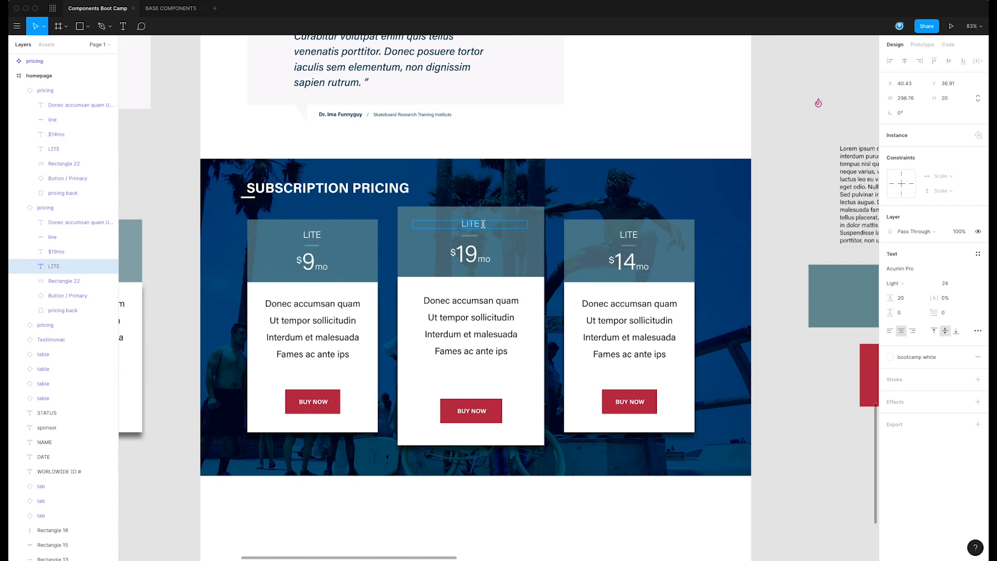
pyautogui.write('PRO')
pyautogui.click(644, 236)
pyautogui.write('BUSINESS')
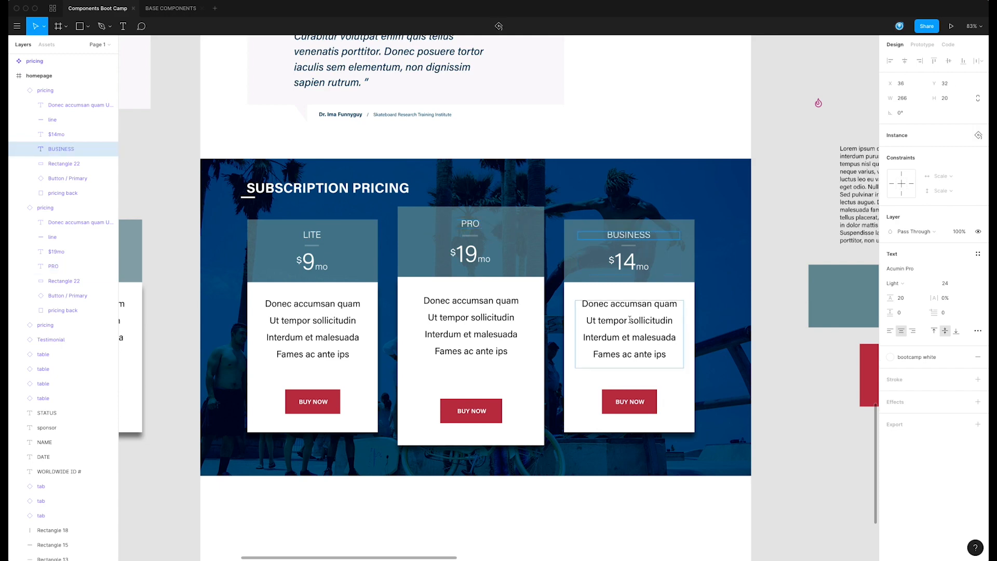
pyautogui.click(527, 250)
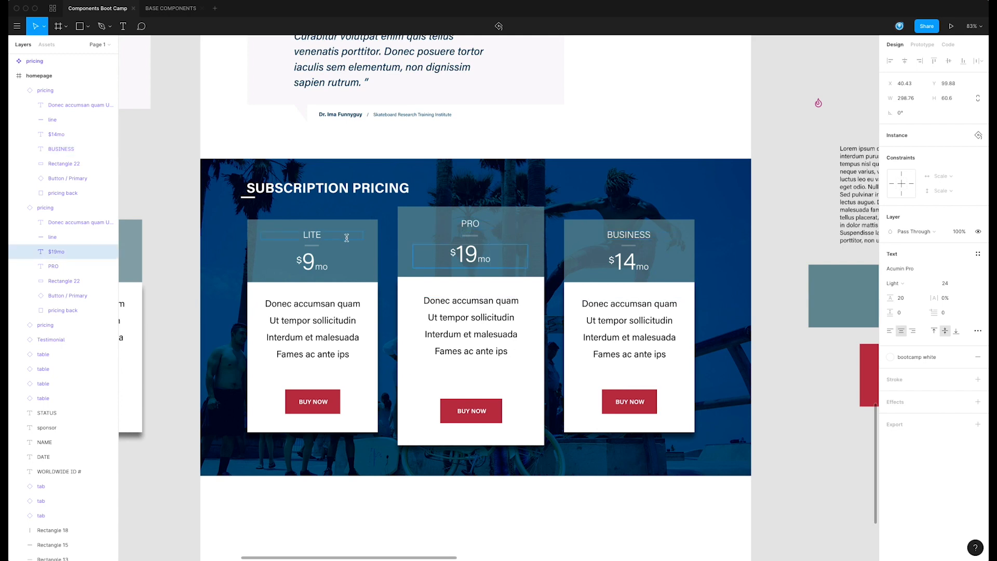
# Recolor the PRO card's header rectangle with the bootcamp pink color style
pyautogui.click(172, 287)
pyautogui.click(444, 219)
pyautogui.doubleClick(441, 222)
pyautogui.click(944, 258)
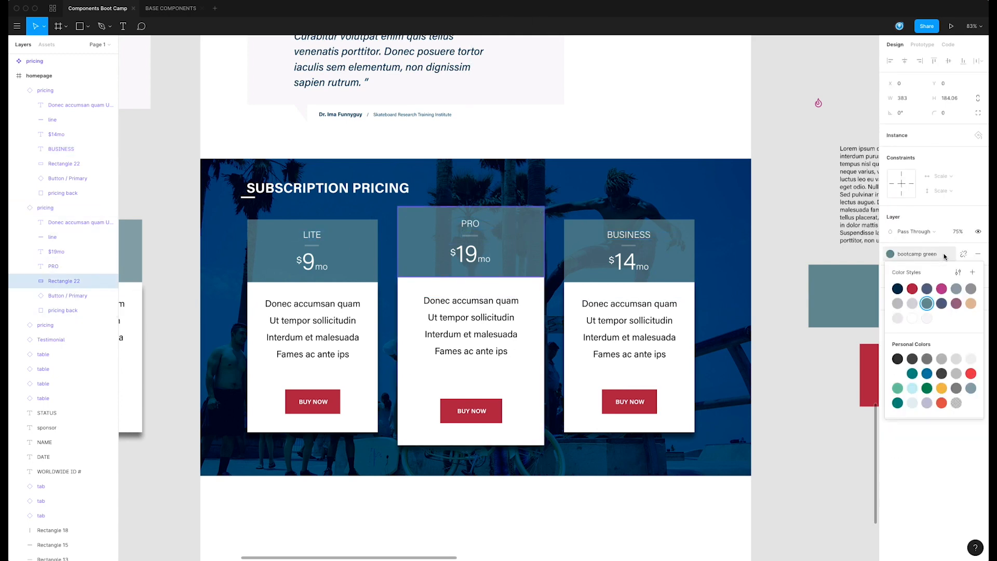
pyautogui.click(912, 292)
pyautogui.click(942, 259)
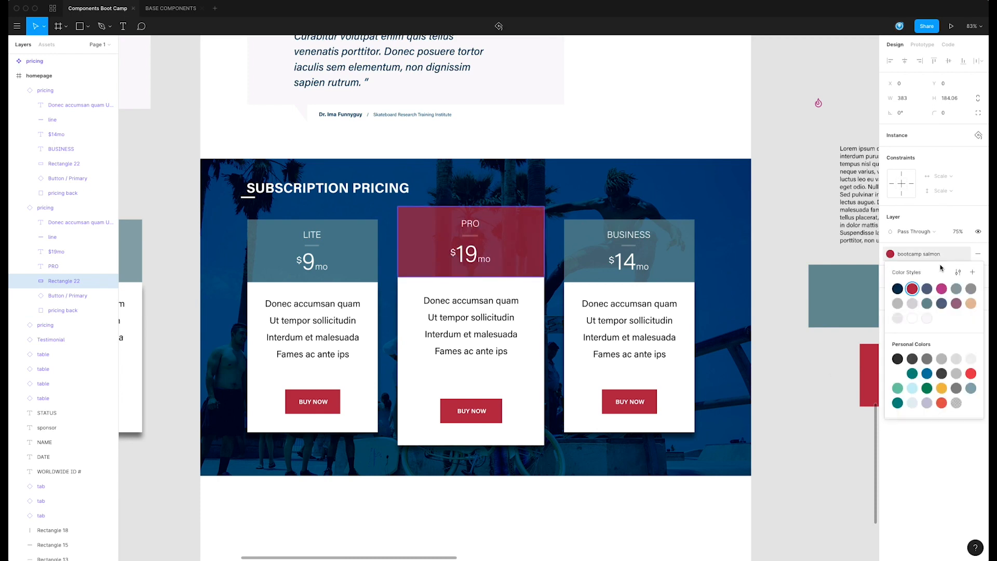
pyautogui.click(941, 288)
pyautogui.click(613, 528)
# Recolor the background of the PRO card's BUY NOW button with the bootcamp pink style
pyautogui.moveTo(581, 521); pyautogui.dragTo(678, 464)
pyautogui.click(574, 367)
pyautogui.doubleClick(574, 366)
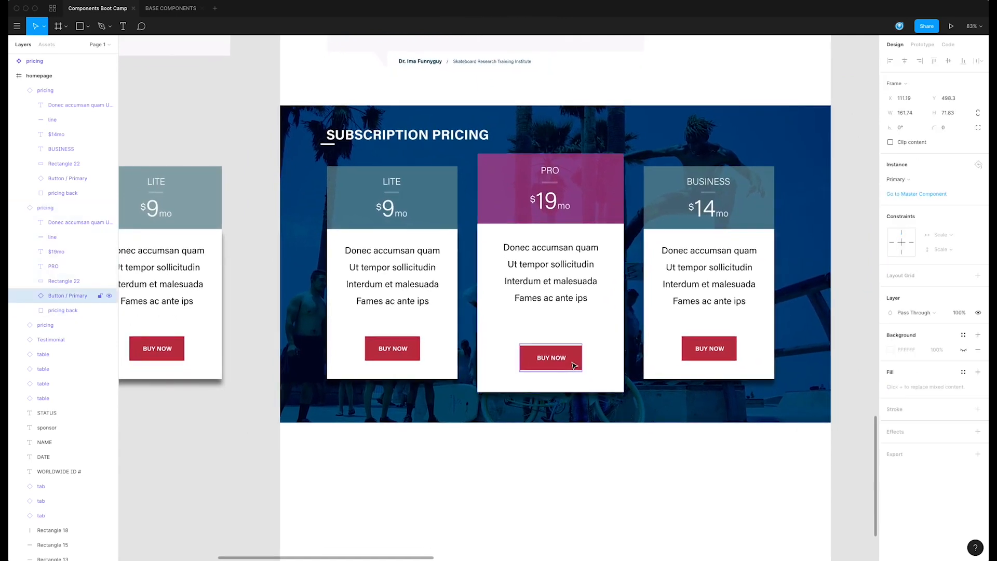
pyautogui.doubleClick(574, 367)
pyautogui.click(914, 254)
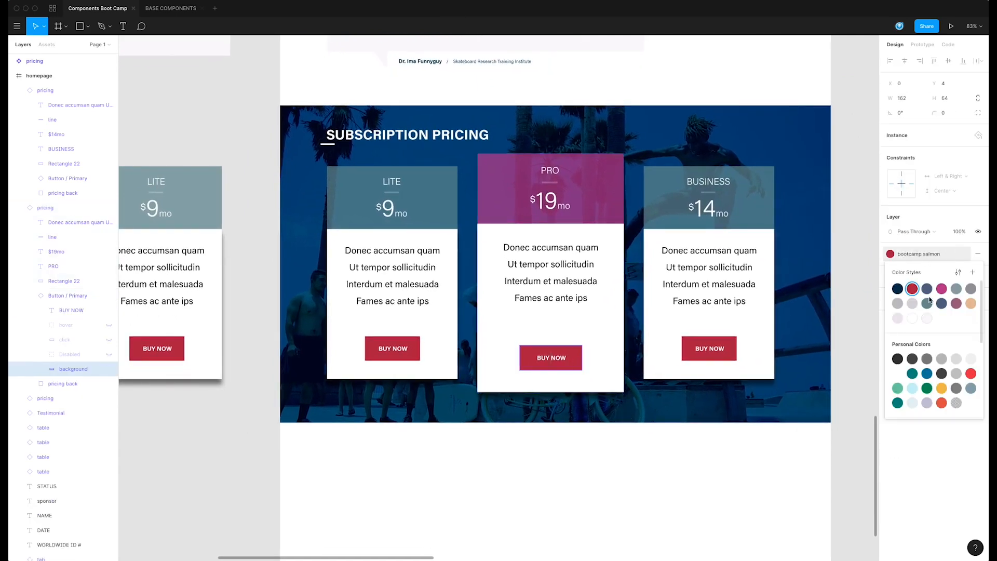
pyautogui.click(948, 291)
pyautogui.click(648, 491)
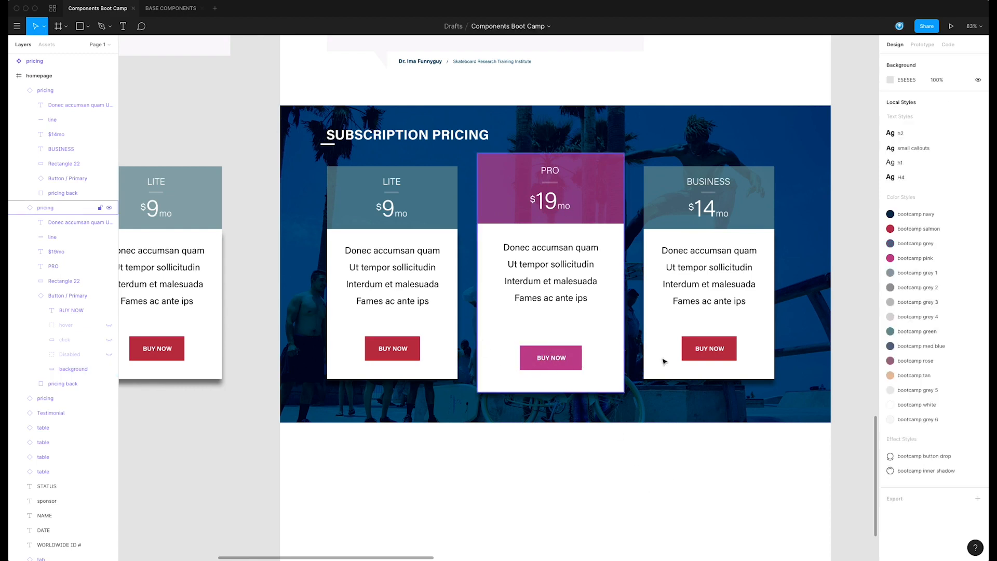
pyautogui.scroll(2, 597, 449)
pyautogui.click(422, 328)
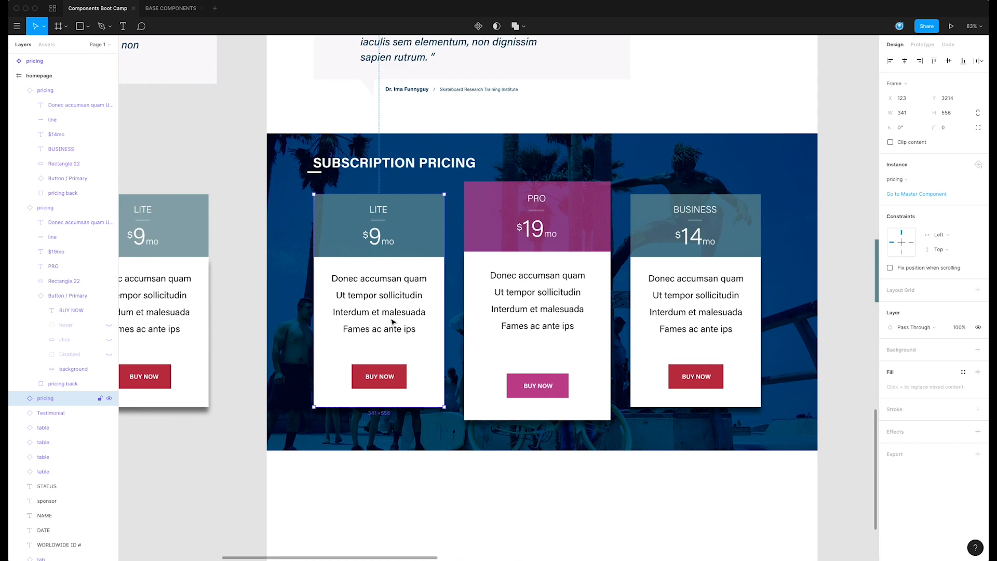
pyautogui.scroll(1, 586, 340)
pyautogui.scroll(-5, 602, 353)
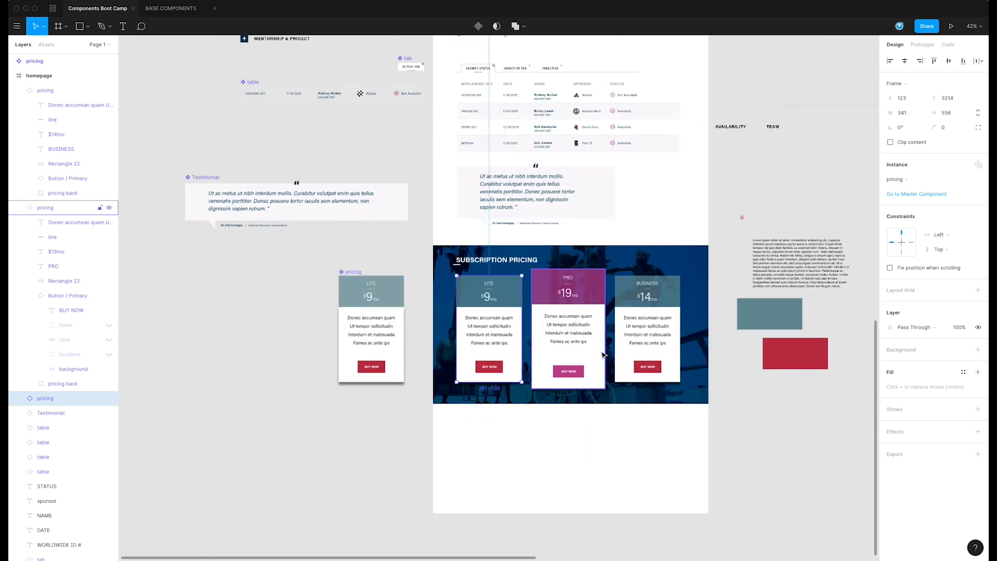
pyautogui.scroll(3, 613, 355)
pyautogui.hscroll(1, 696, 322)
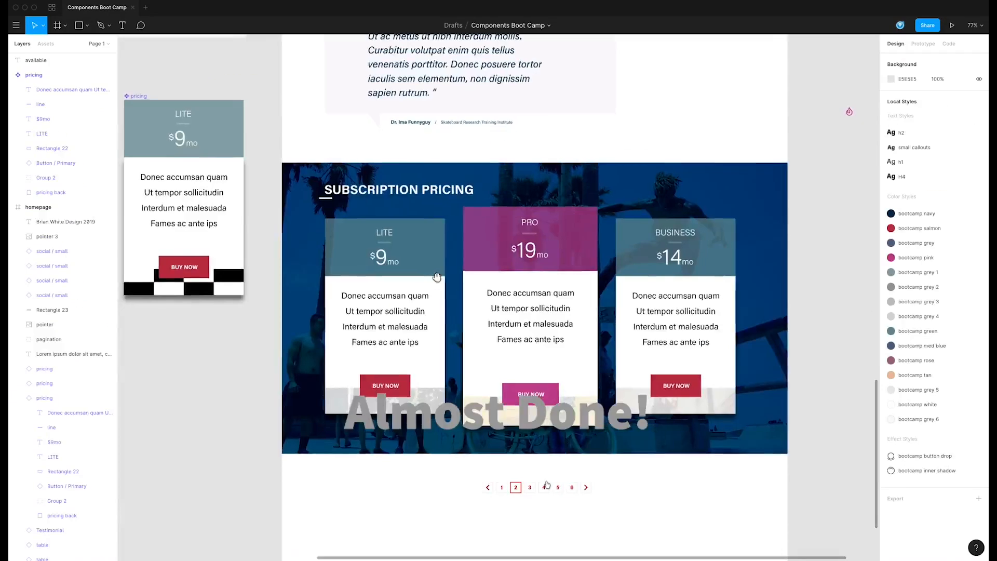
# Delete the checkered pattern group along the lower edge of the master pricing card
pyautogui.scroll(2, 474, 278)
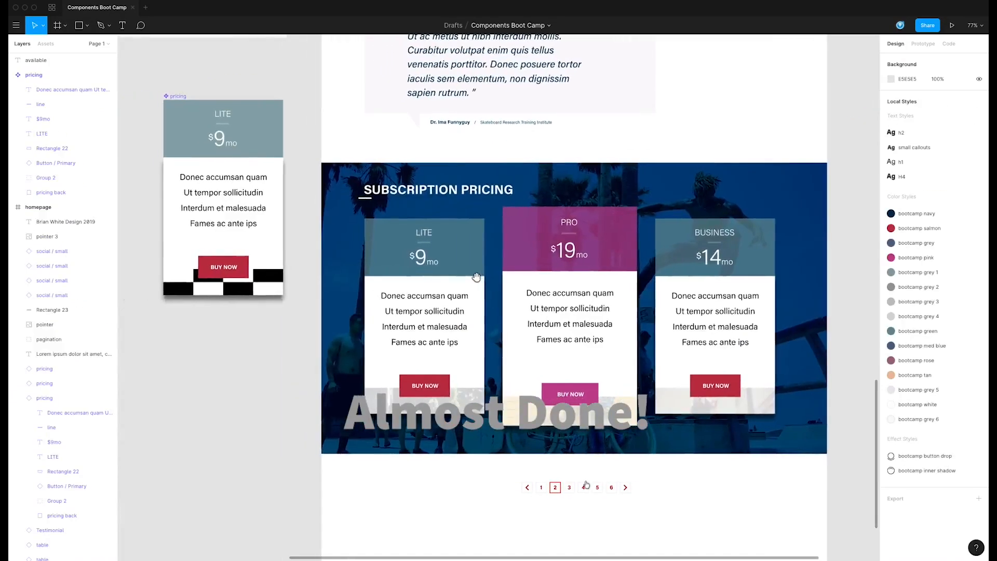
pyautogui.click(274, 279)
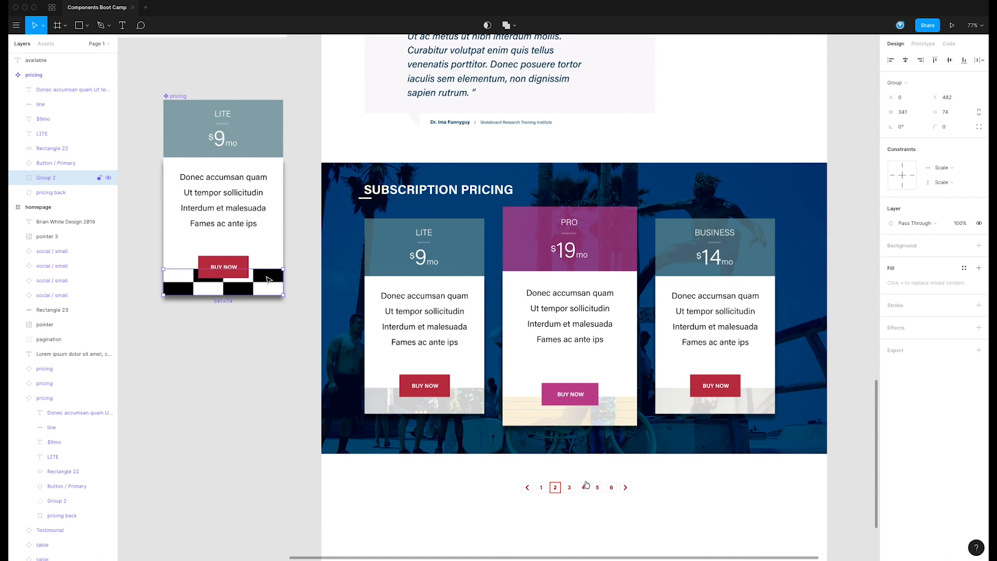
pyautogui.press('Delete')
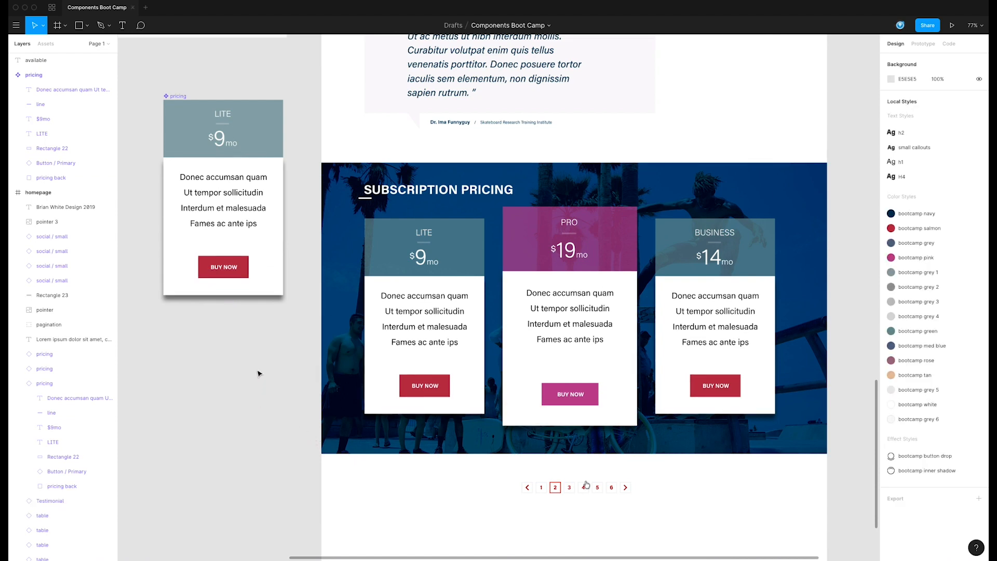
# Change the middle card's price to $14mo and the third card's price to $19mo
pyautogui.hscroll(1, 674, 461)
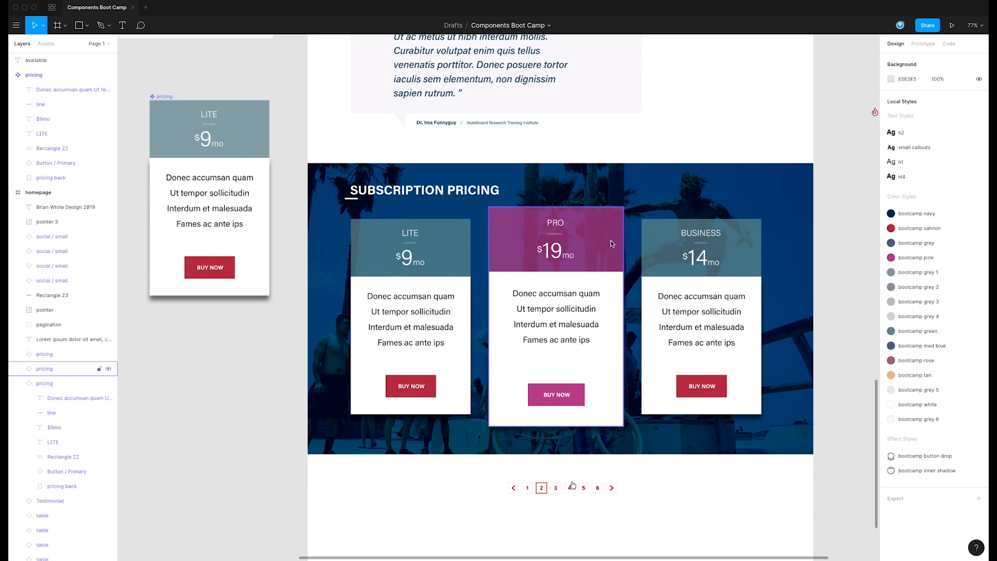
pyautogui.doubleClick(550, 258)
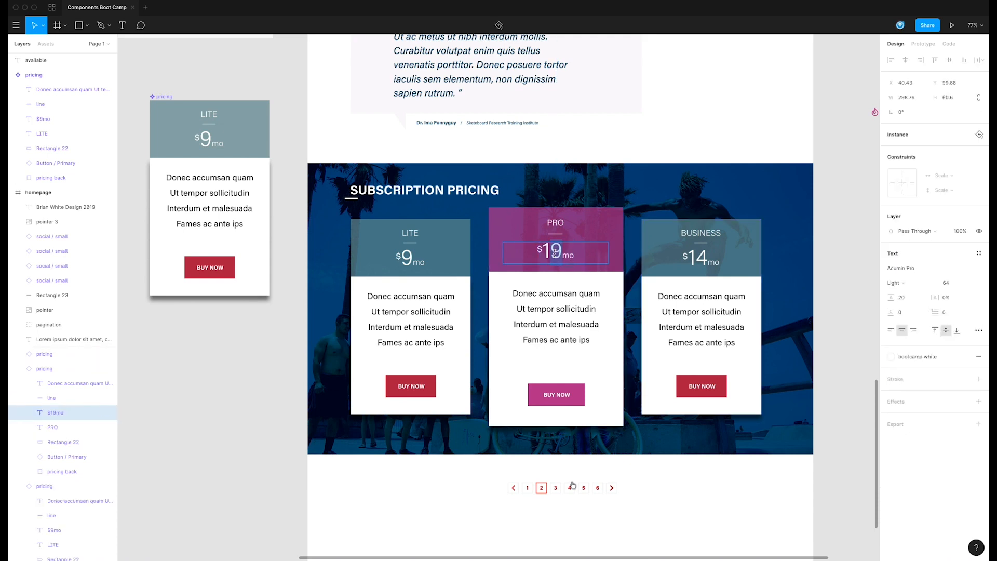
pyautogui.write('4')
pyautogui.doubleClick(697, 258)
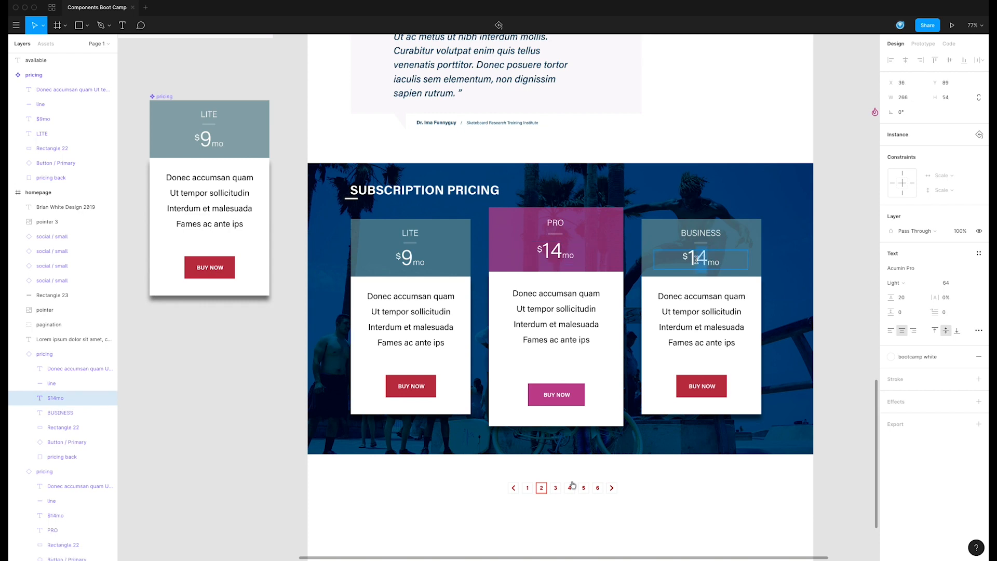
pyautogui.write('9')
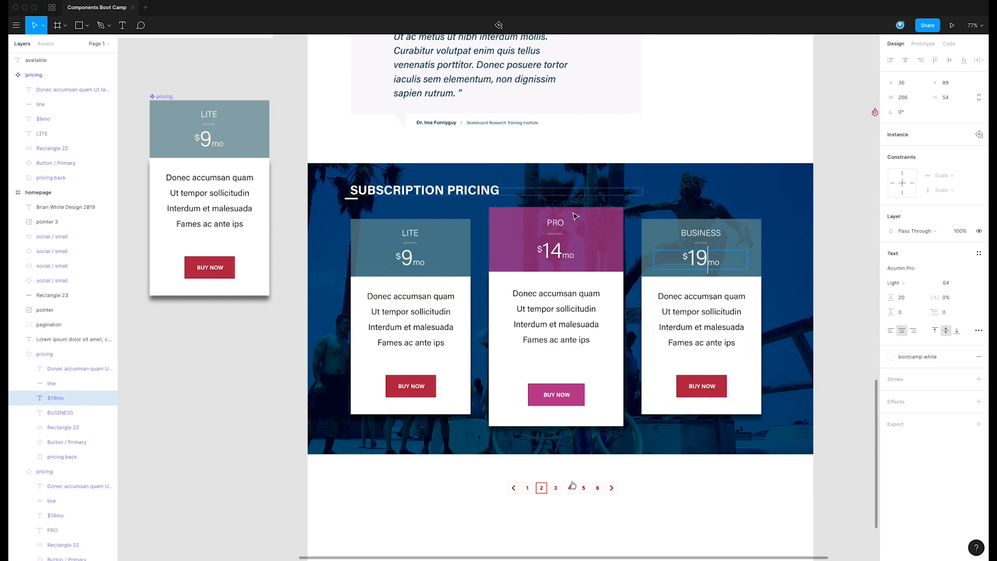
# Retitle the third card "PRO" and the middle card "BUSINESS"
pyautogui.click(557, 222)
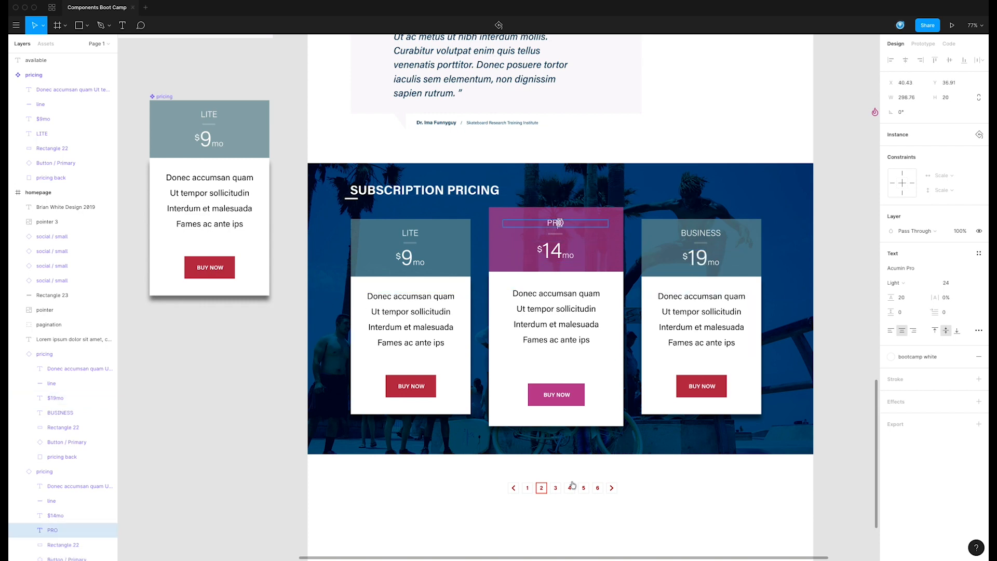
pyautogui.click(698, 232)
pyautogui.press('Return')
pyautogui.write('PRO')
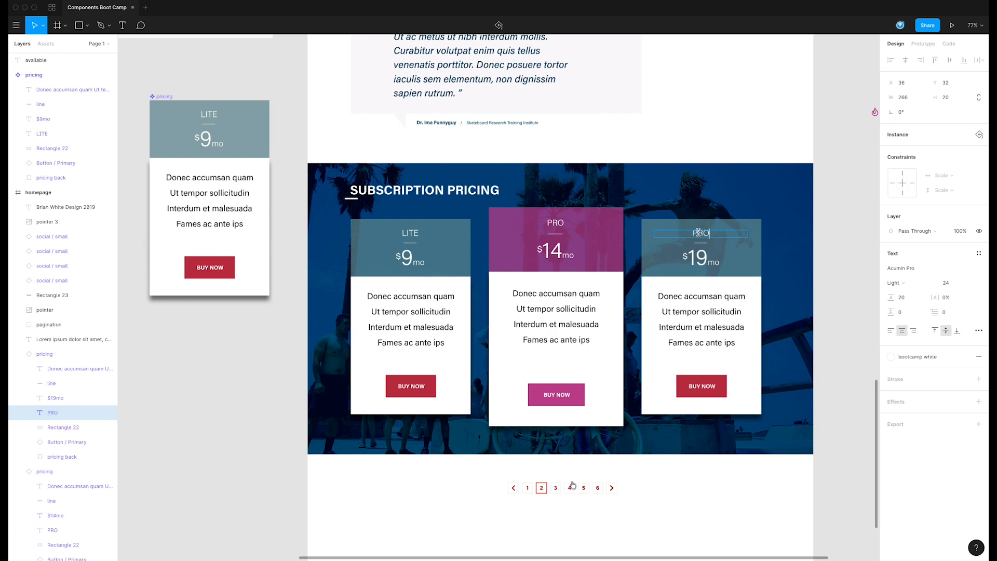
pyautogui.doubleClick(556, 223)
pyautogui.write('BUSINS')
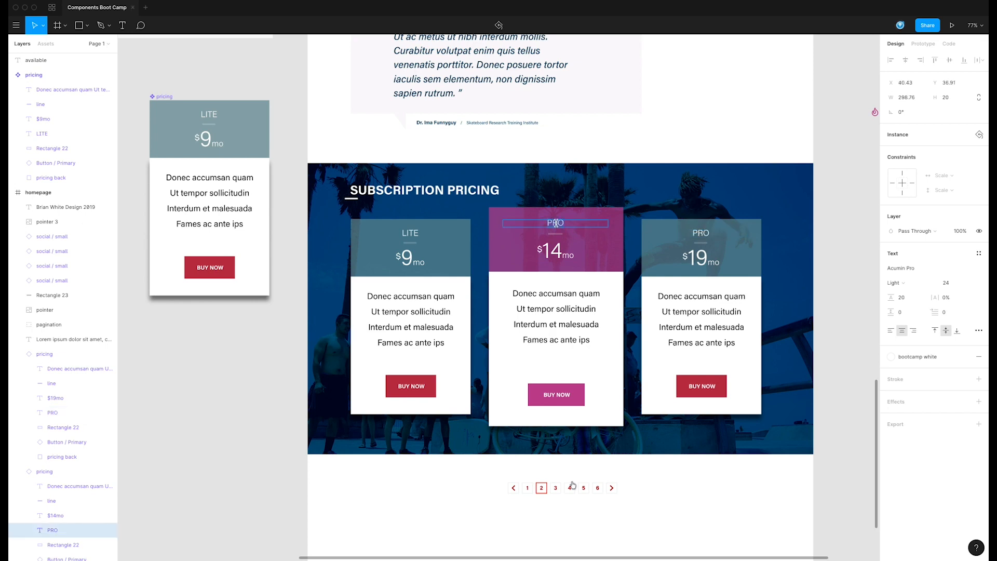
pyautogui.write('SS')
pyautogui.press('Escape')
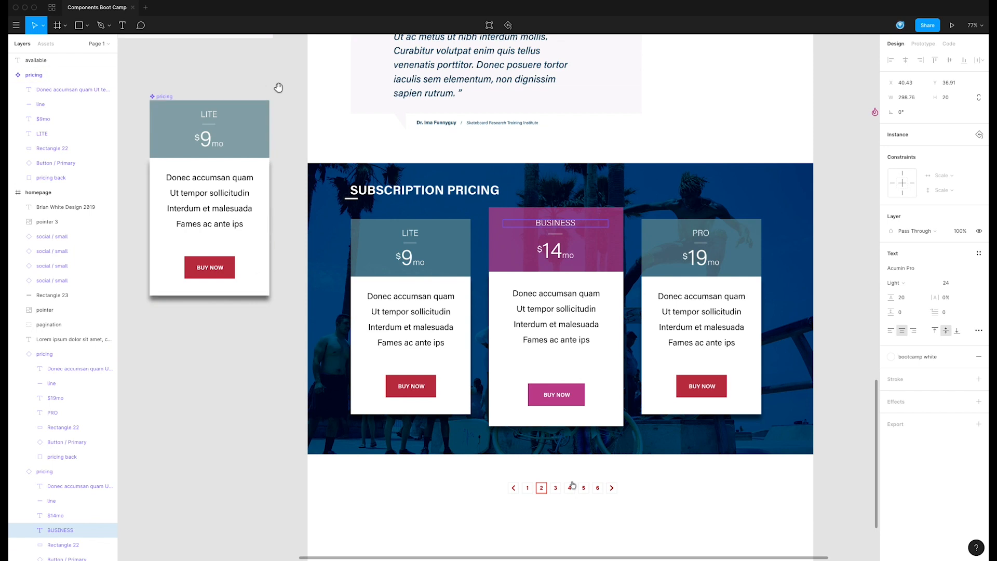
# Rename the green header rectangle layer in the master pricing component to "header"
pyautogui.hscroll(-5, 260, 88)
pyautogui.click(380, 151)
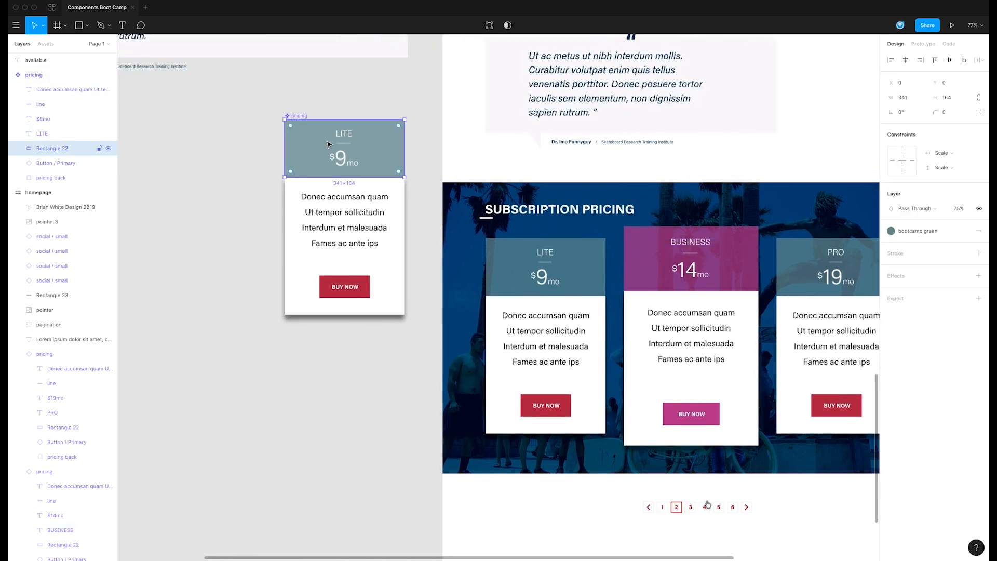
pyautogui.doubleClick(56, 149)
pyautogui.write('he')
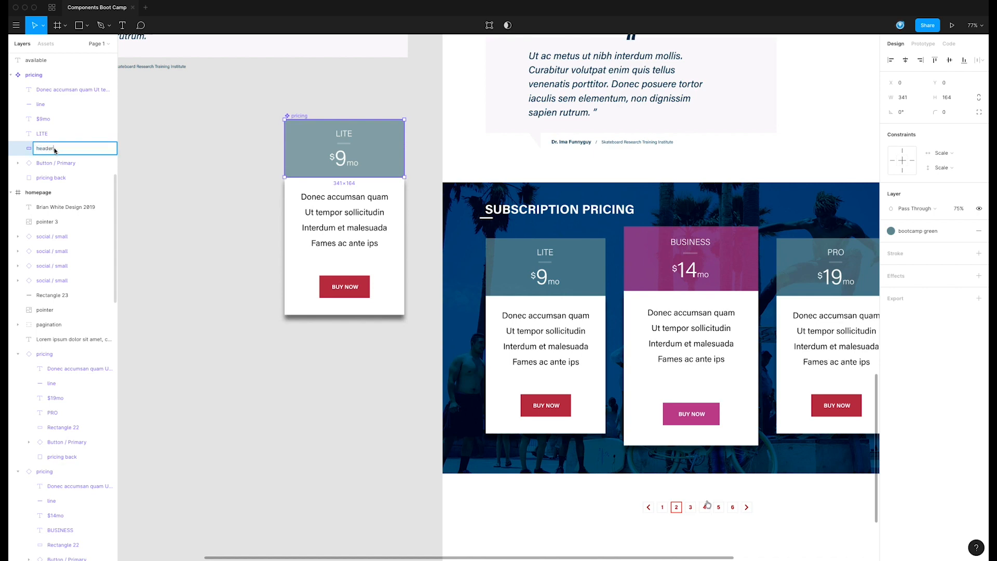
pyautogui.write('ader')
pyautogui.press('Return')
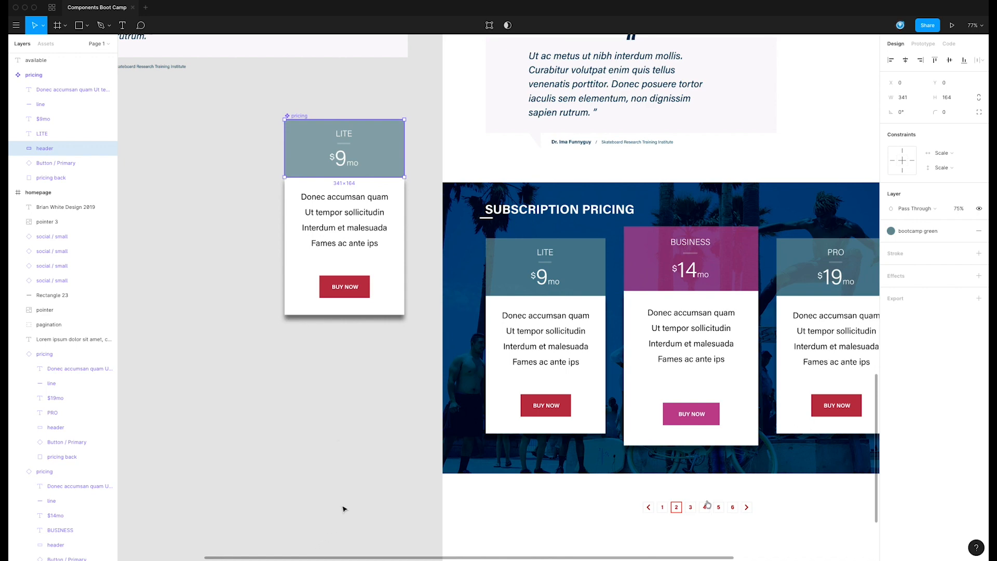
# Draw a rectangle of about 168 × 37 across the master header's upper-right corner, rotated about -51°, and name it "ribbon"
pyautogui.press('r')
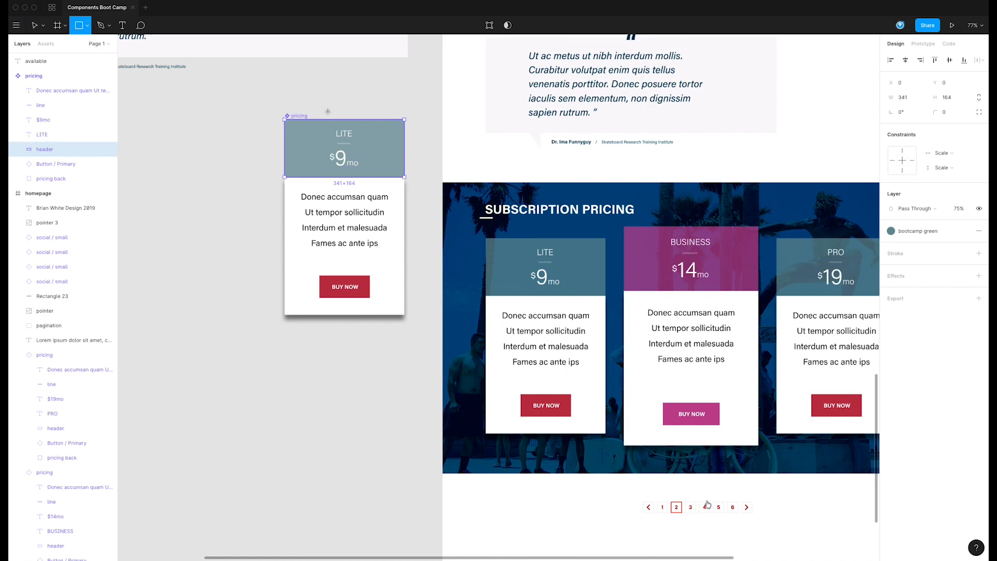
pyautogui.moveTo(371, 121)
pyautogui.mouseDown()
pyautogui.moveTo(412, 142)
pyautogui.moveTo(421, 134)
pyautogui.moveTo(423, 145)
pyautogui.moveTo(383, 135)
pyautogui.moveTo(398, 134)
pyautogui.moveTo(416, 162)
pyautogui.moveTo(409, 155)
pyautogui.mouseUp()
pyautogui.doubleClick(47, 91)
pyautogui.write('ribbon')
pyautogui.press('Return')
# Fill the ribbon with the bootcamp white style and reorder it directly above the header layer
pyautogui.click(964, 231)
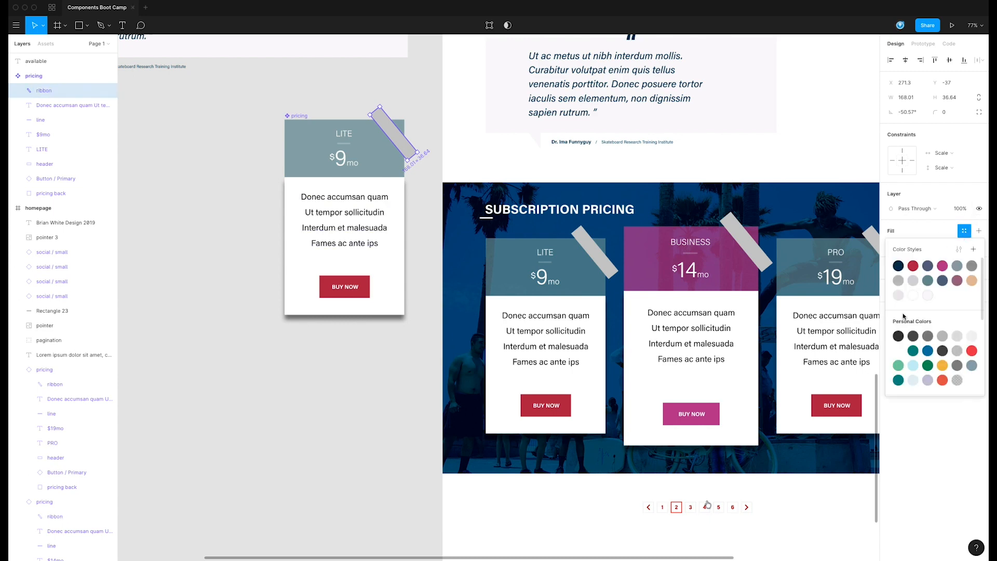
pyautogui.click(913, 296)
pyautogui.moveTo(68, 93); pyautogui.dragTo(63, 165)
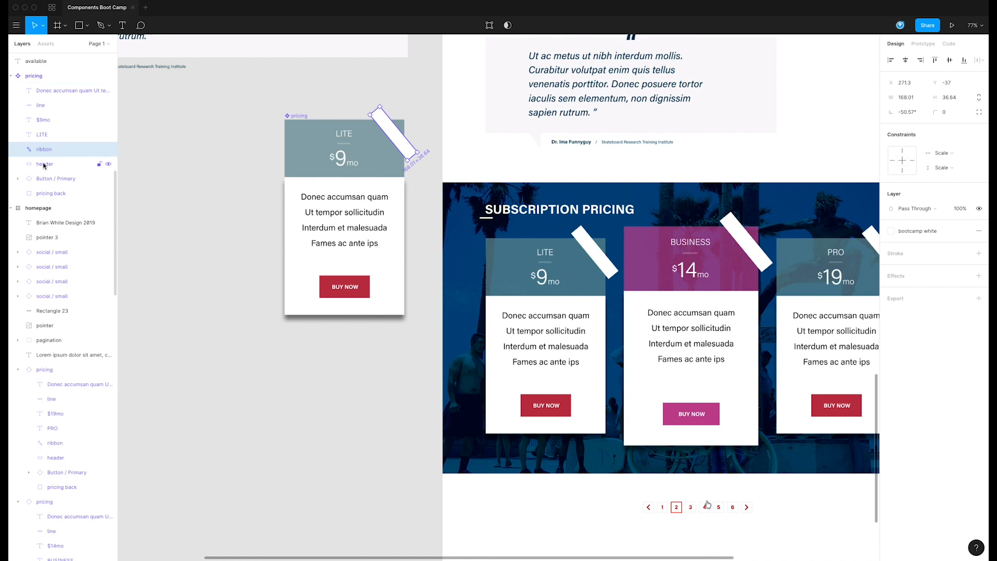
pyautogui.click(44, 165)
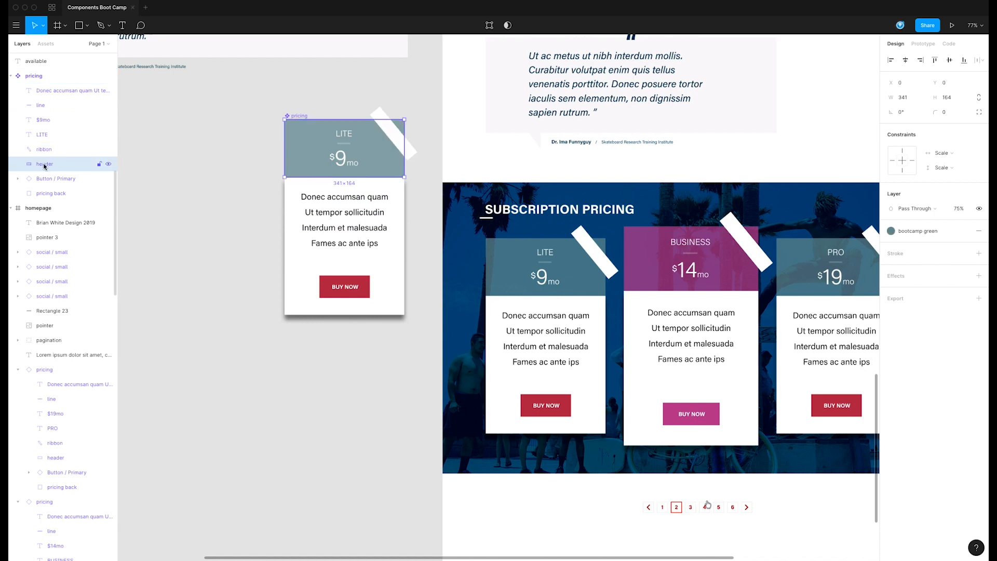
pyautogui.rightClick(44, 165)
pyautogui.press('Escape')
pyautogui.click(44, 150)
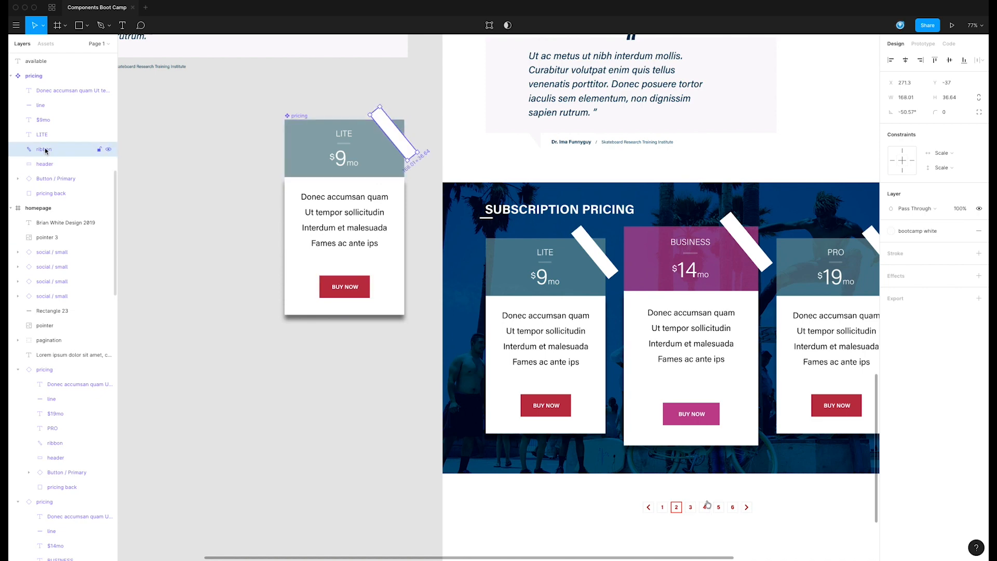
# Duplicate the master component's header rectangle and name the copy "mask"
pyautogui.click(46, 166)
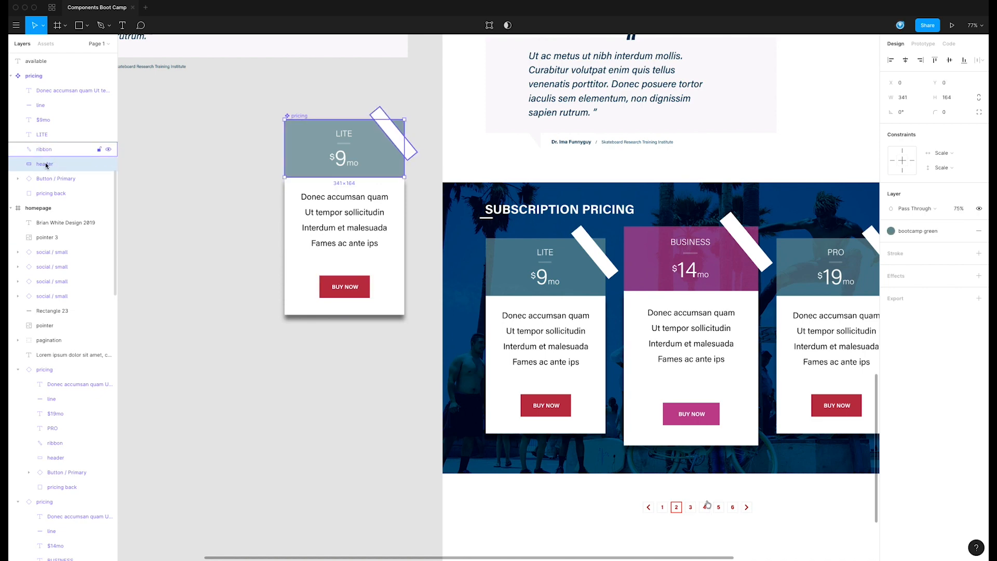
pyautogui.hotkey('ctrl', 'd')
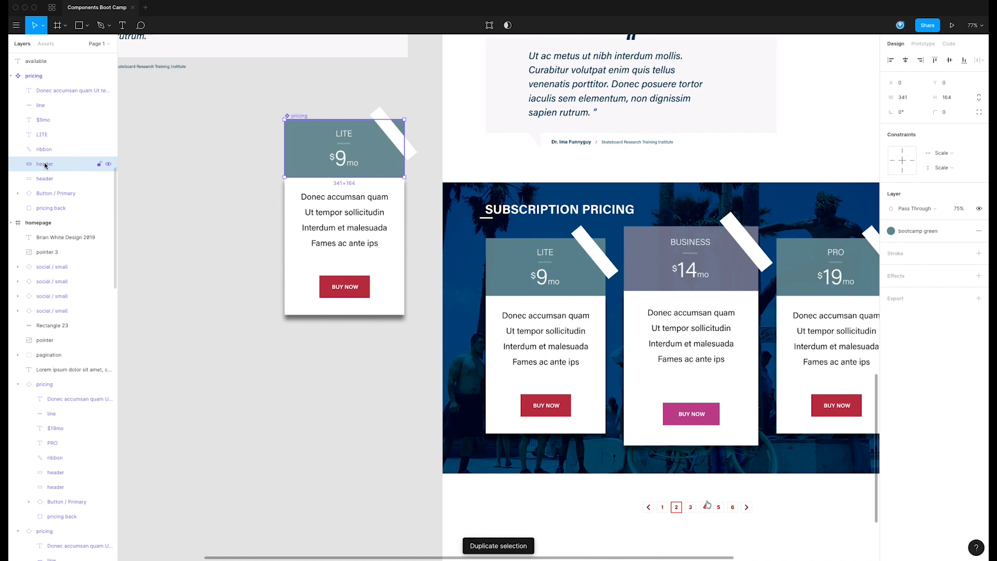
pyautogui.doubleClick(44, 164)
pyautogui.write('mask')
pyautogui.press('Return')
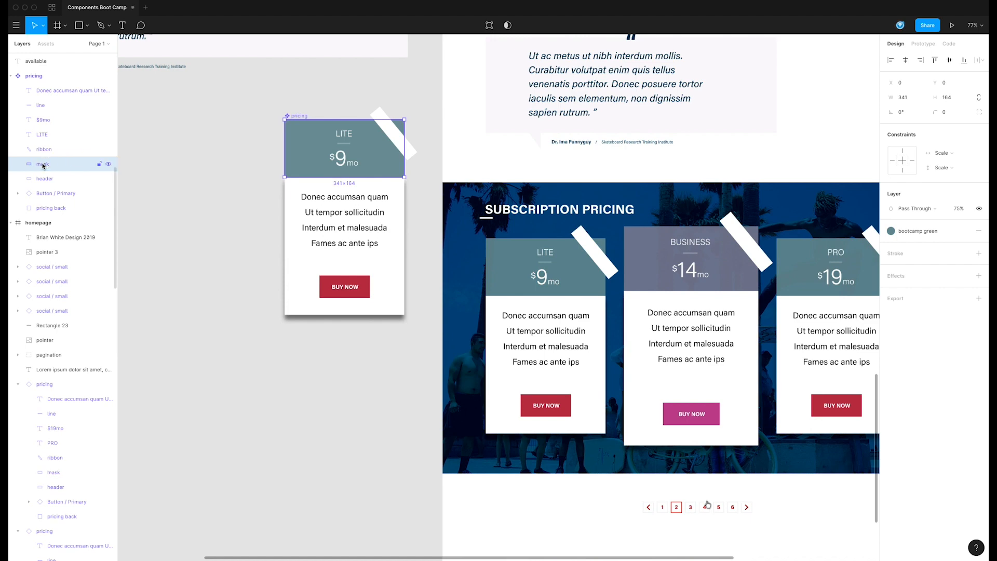
# Group the ribbon with the mask rectangle and name the group "mask"
pyautogui.keyDown('shift'); pyautogui.click(46, 150); pyautogui.keyUp('shift')
pyautogui.hotkey('ctrl', 'g')
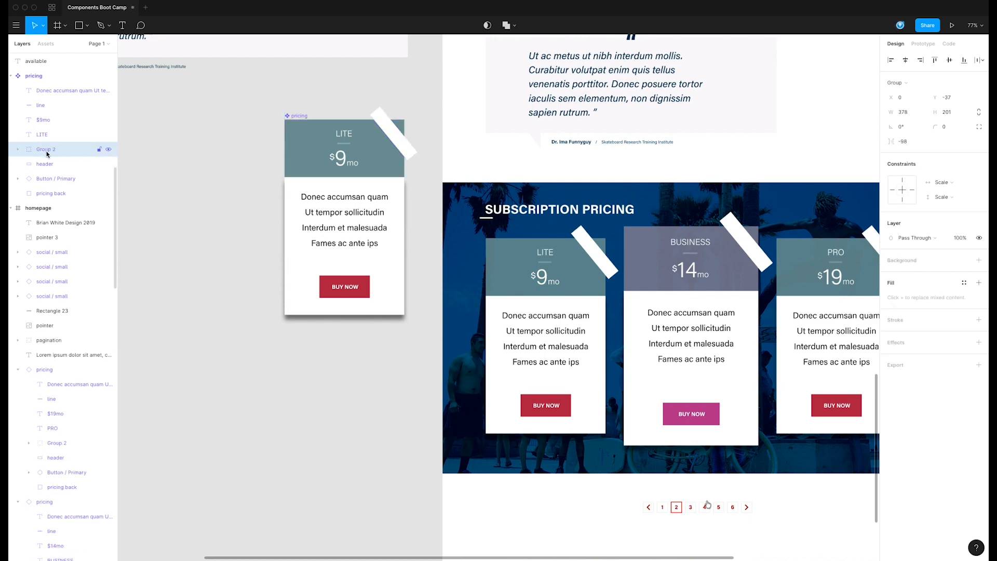
pyautogui.doubleClick(52, 151)
pyautogui.write('mask')
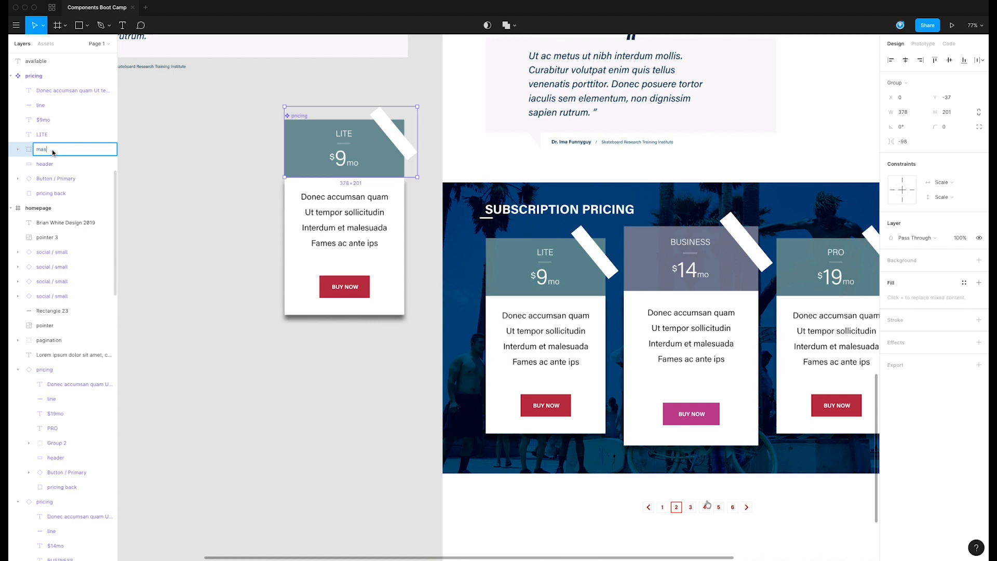
pyautogui.press('Return')
# Use the mask rectangle inside the group as a mask to clip the ribbon to the header
pyautogui.click(19, 150)
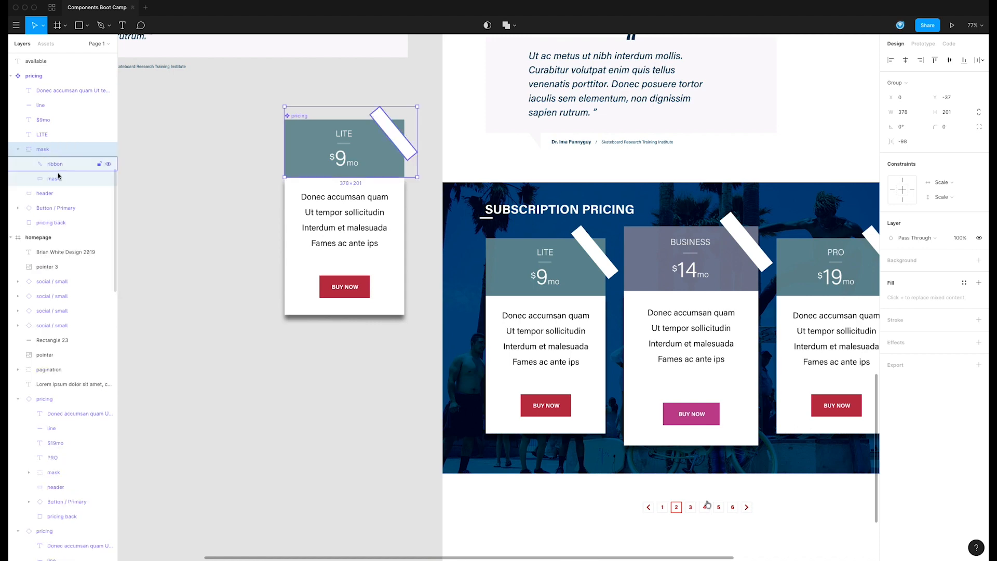
pyautogui.click(52, 178)
pyautogui.rightClick(54, 179)
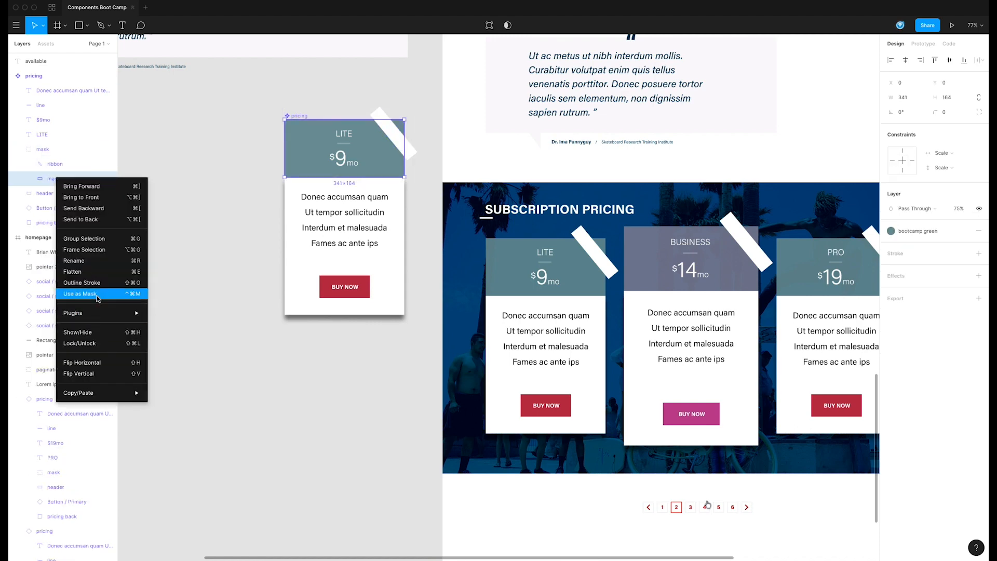
pyautogui.click(98, 294)
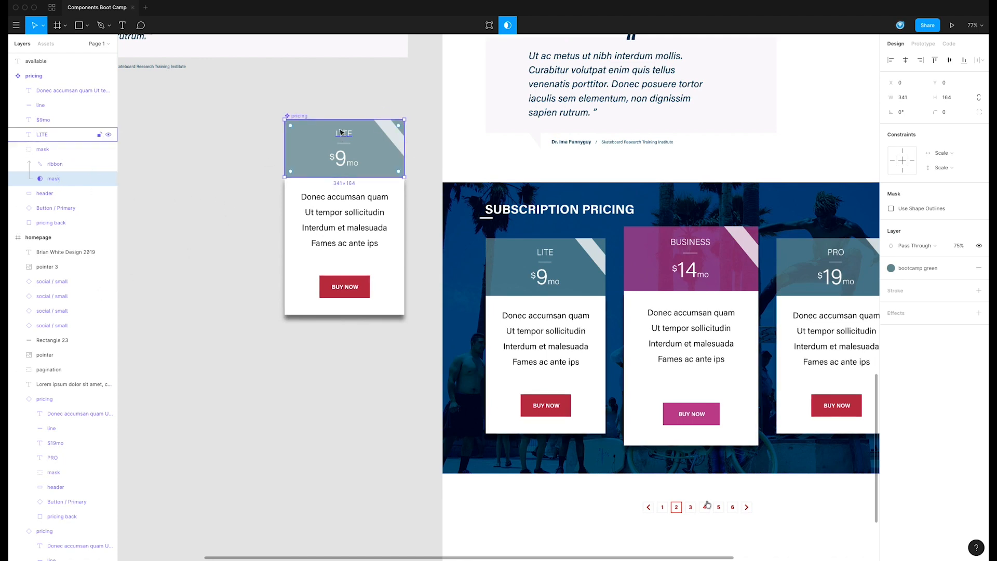
# Apply the bootcamp button drop effect style to the ribbon in the master pricing card
pyautogui.moveTo(401, 140)
pyautogui.mouseDown()
pyautogui.moveTo(393, 146)
pyautogui.moveTo(404, 131)
pyautogui.moveTo(389, 150)
pyautogui.moveTo(400, 142)
pyautogui.mouseUp()
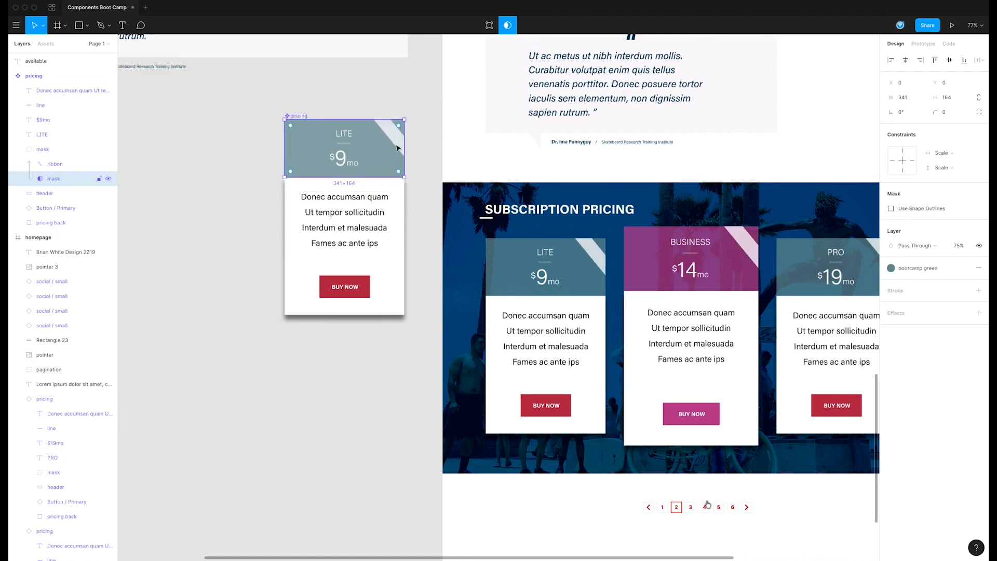
pyautogui.click(55, 165)
pyautogui.moveTo(398, 140); pyautogui.dragTo(401, 139)
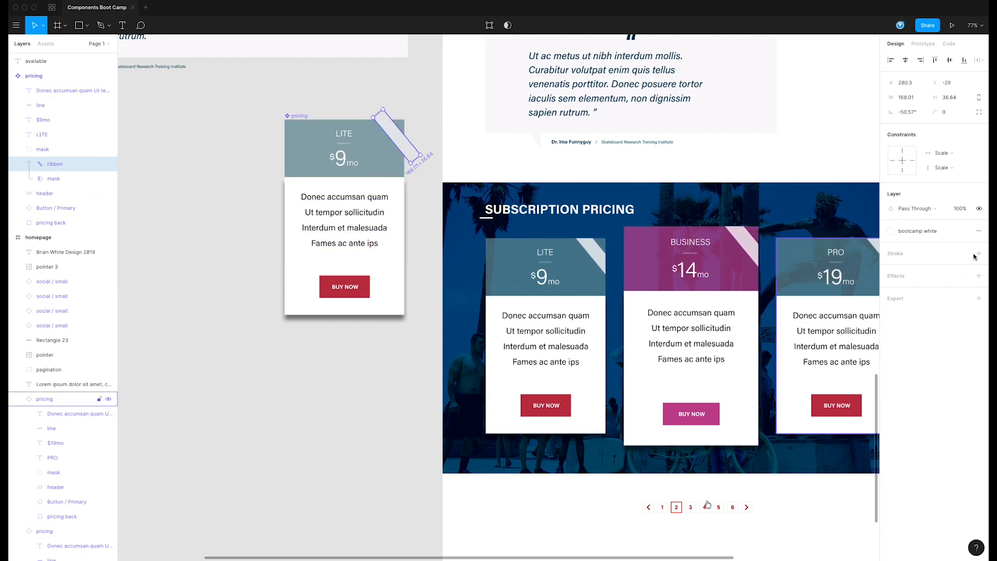
pyautogui.click(964, 275)
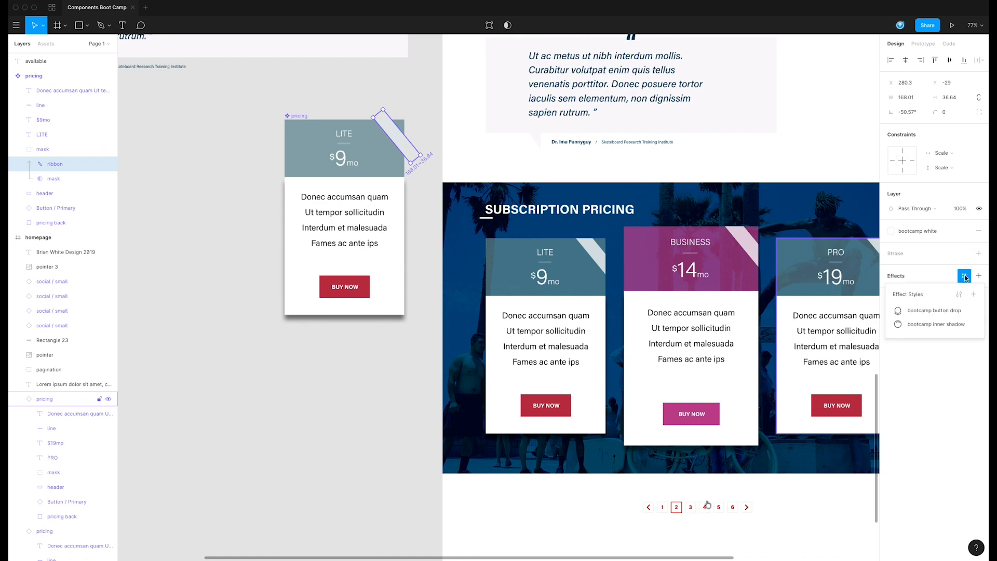
pyautogui.click(945, 310)
pyautogui.click(407, 235)
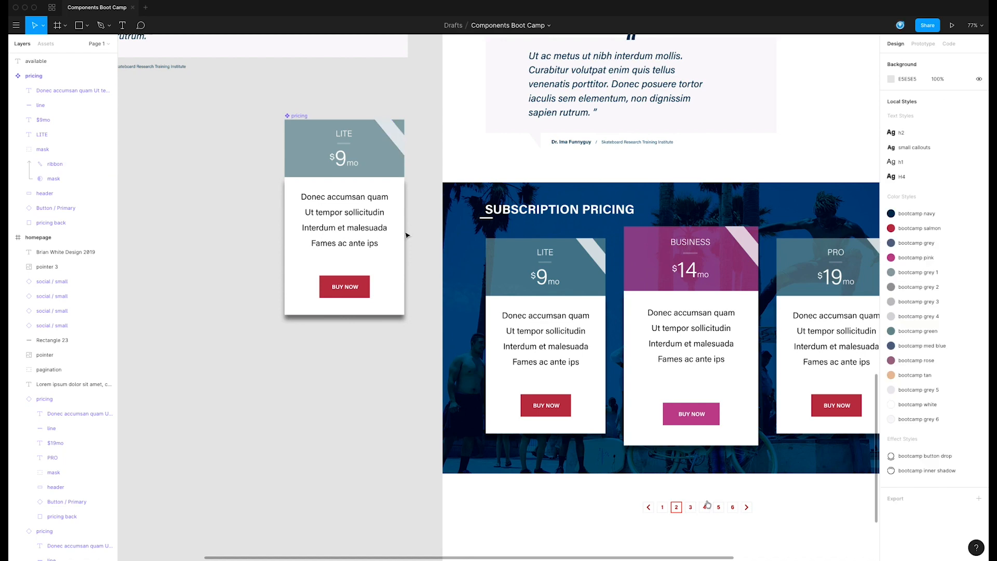
# Add a text layer reading "BEST VALUE" above the ribbon inside the master card's mask group
pyautogui.click(54, 164)
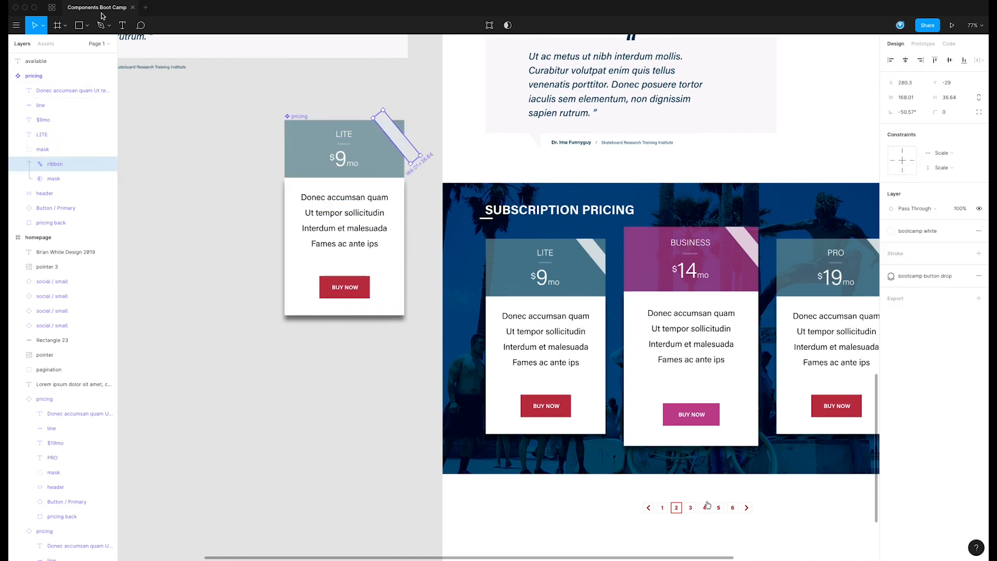
pyautogui.click(123, 25)
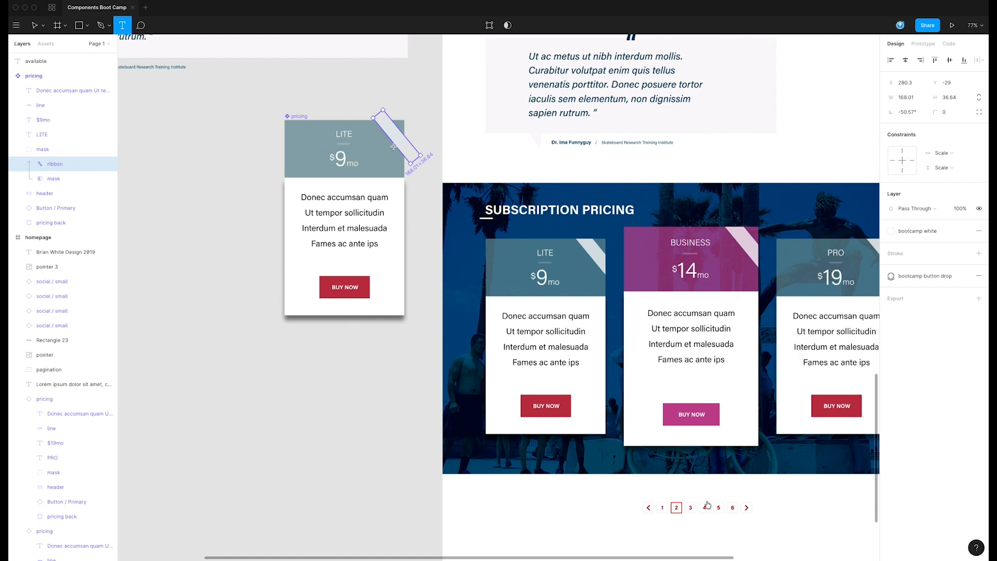
pyautogui.click(387, 130)
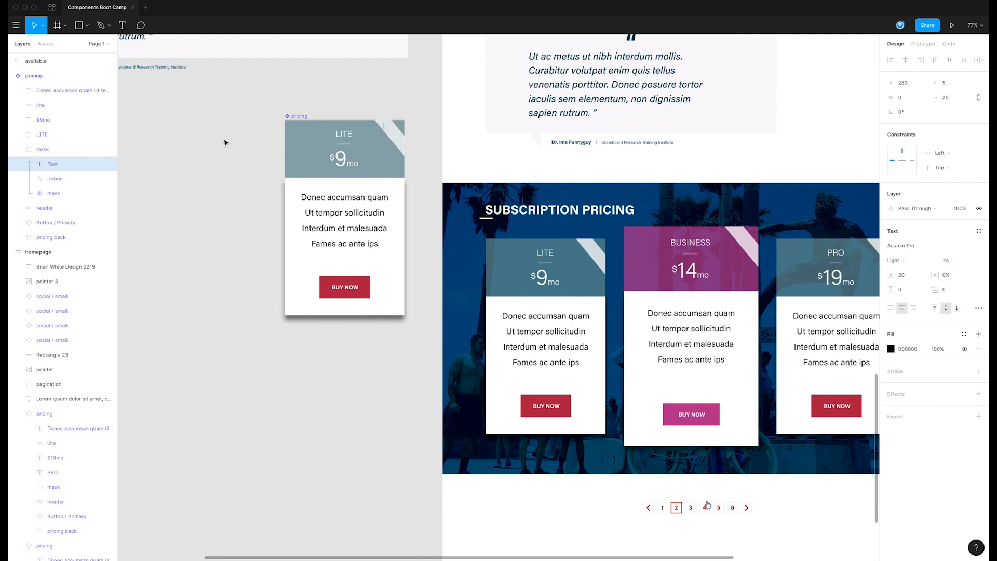
pyautogui.write('HOT')
pyautogui.hotkey('ctrl', 'a')
pyautogui.write('BEST VALUE')
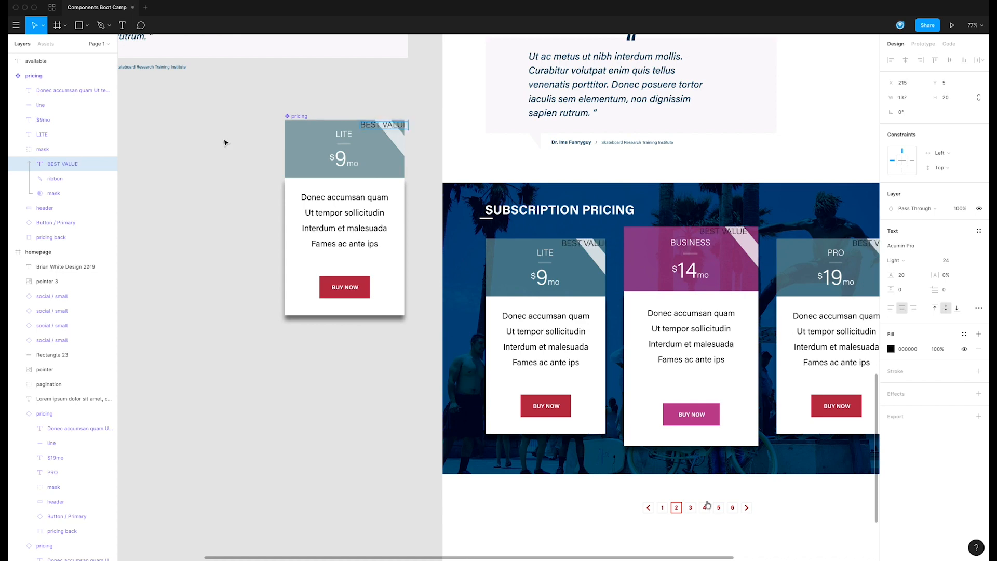
# Format the BEST VALUE text in Acumin Pro Condensed Regular with the bootcamp pink fill style
pyautogui.hotkey('ctrl', 'a')
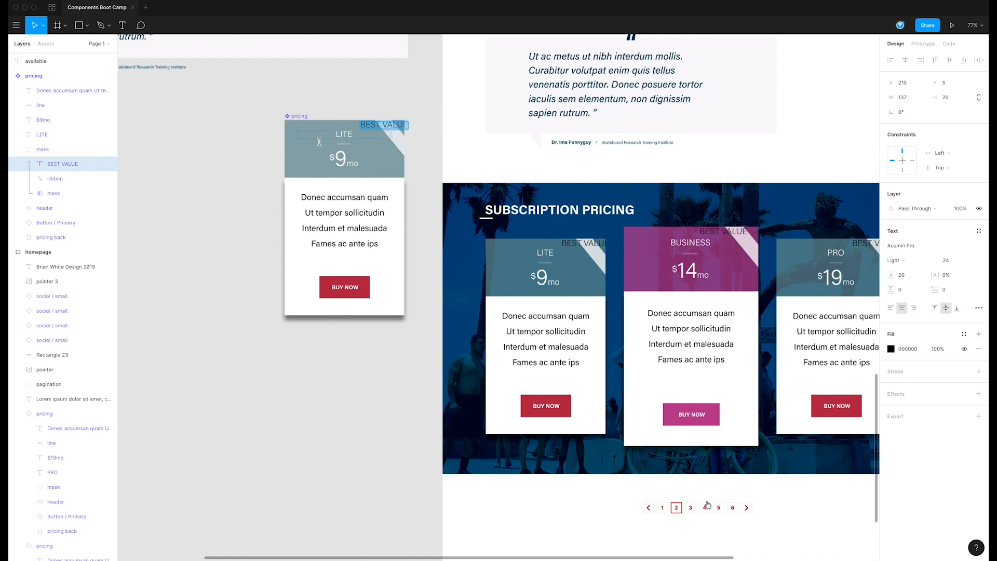
pyautogui.click(939, 249)
pyautogui.click(934, 245)
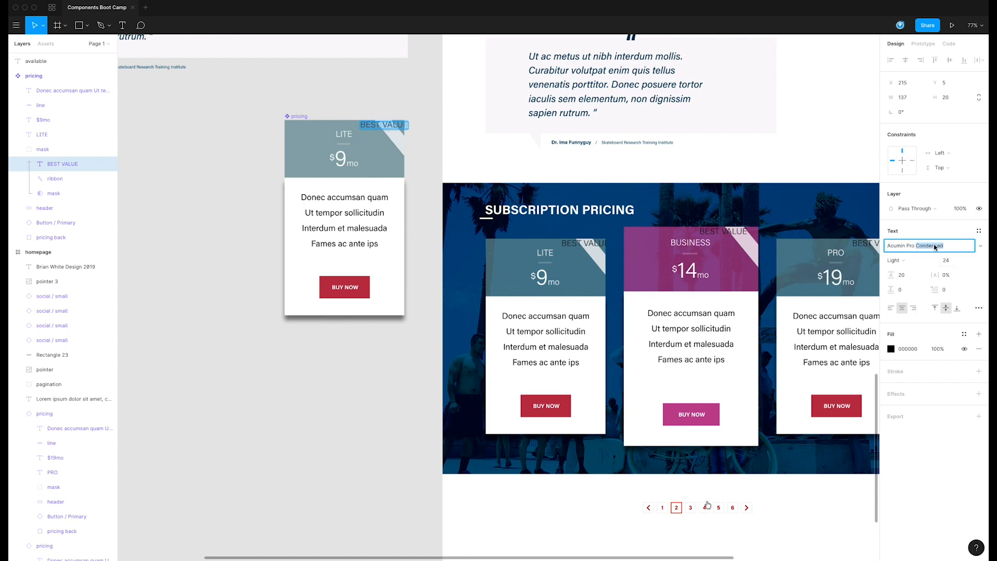
pyautogui.press('Return')
pyautogui.click(910, 260)
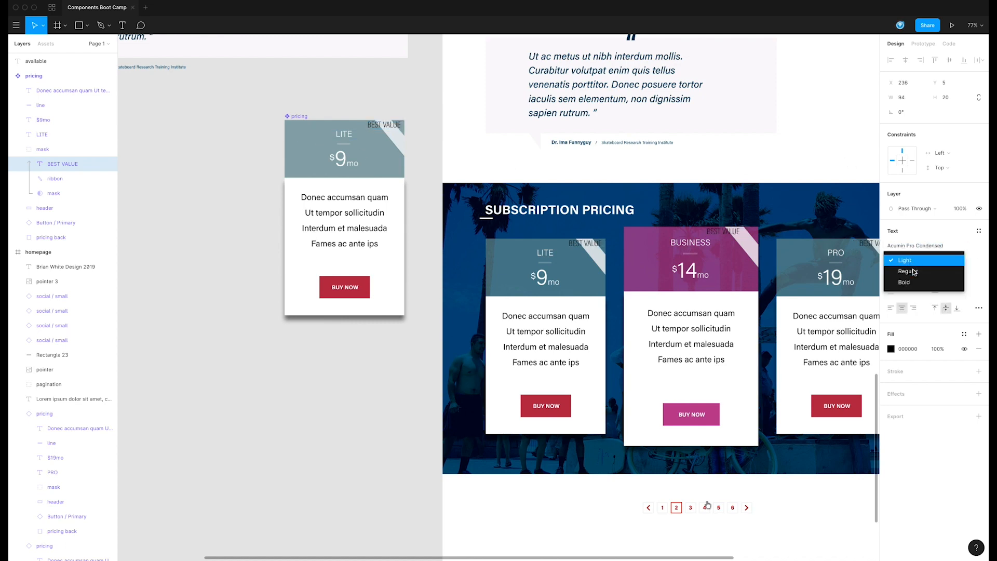
pyautogui.click(913, 271)
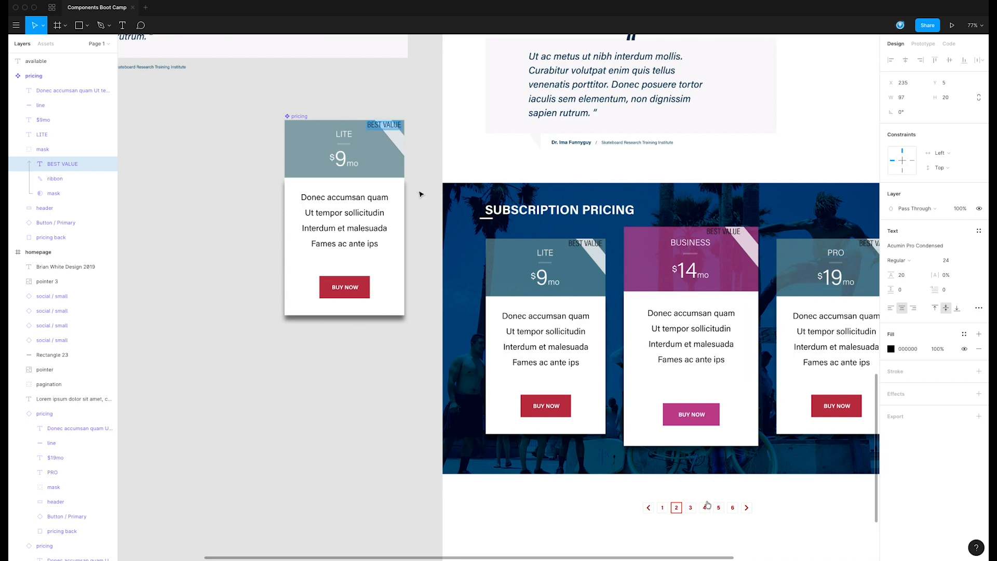
pyautogui.click(963, 334)
pyautogui.click(942, 370)
# Rotate the BEST VALUE text to about -50° and move it onto the corner ribbon
pyautogui.click(392, 121)
pyautogui.moveTo(401, 118); pyautogui.dragTo(423, 143)
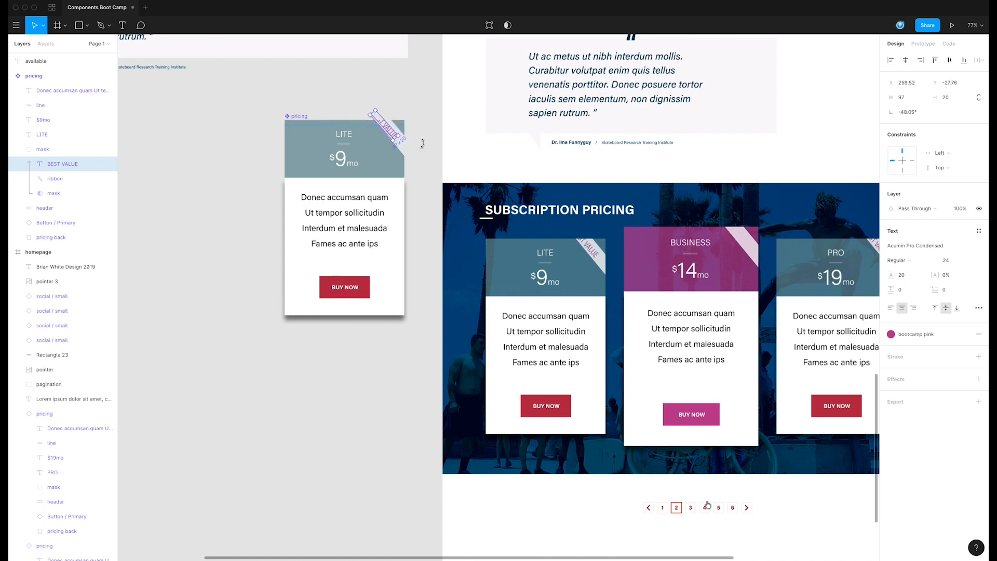
pyautogui.moveTo(395, 135); pyautogui.dragTo(403, 144)
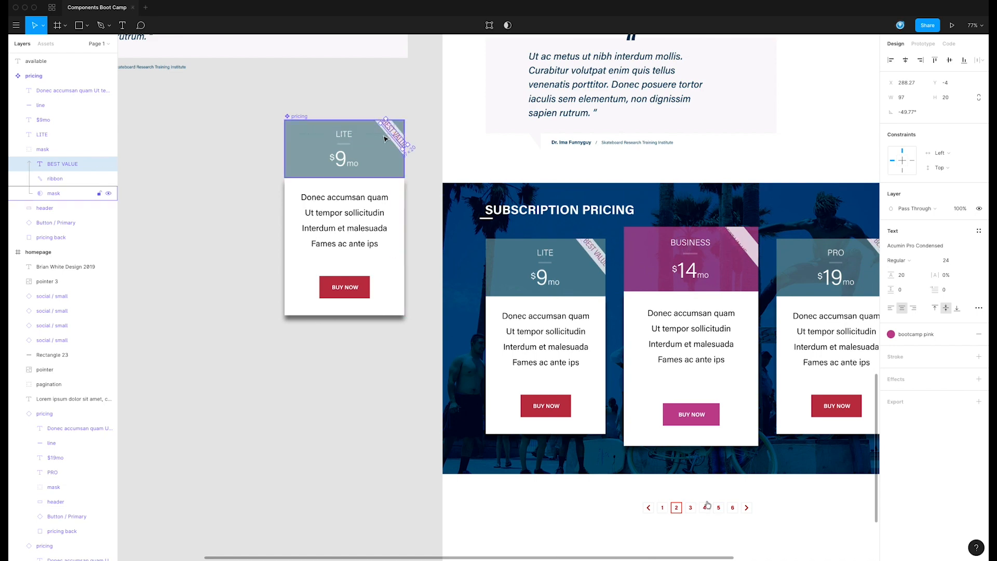
# Enlarge the master card's ribbon to about 196 × 58 so the text fits on it
pyautogui.click(54, 178)
pyautogui.moveTo(396, 146); pyautogui.dragTo(390, 152)
pyautogui.moveTo(376, 116); pyautogui.dragTo(371, 108)
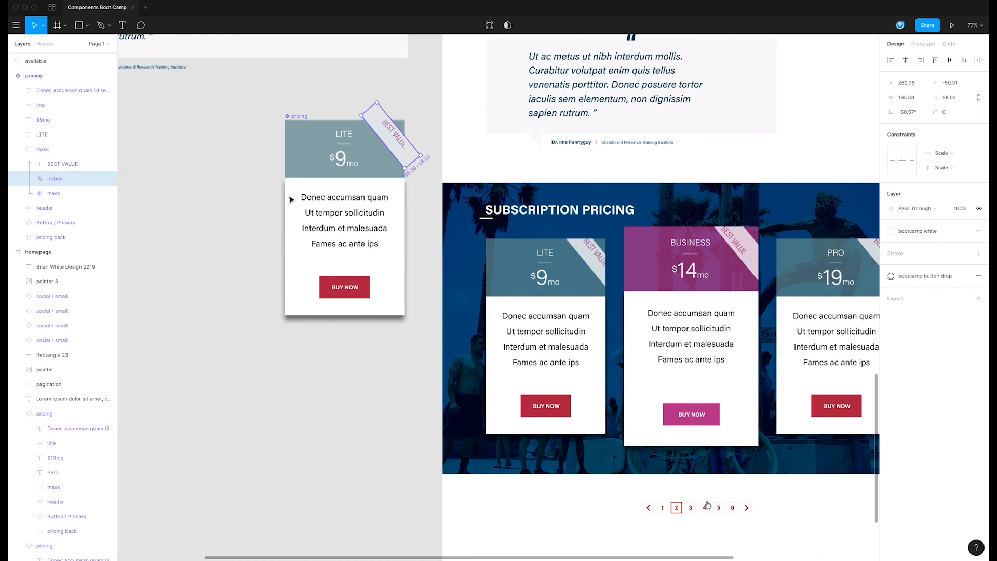
# Reposition the BEST VALUE text on the enlarged ribbon to about X 271, Y 10
pyautogui.click(69, 193)
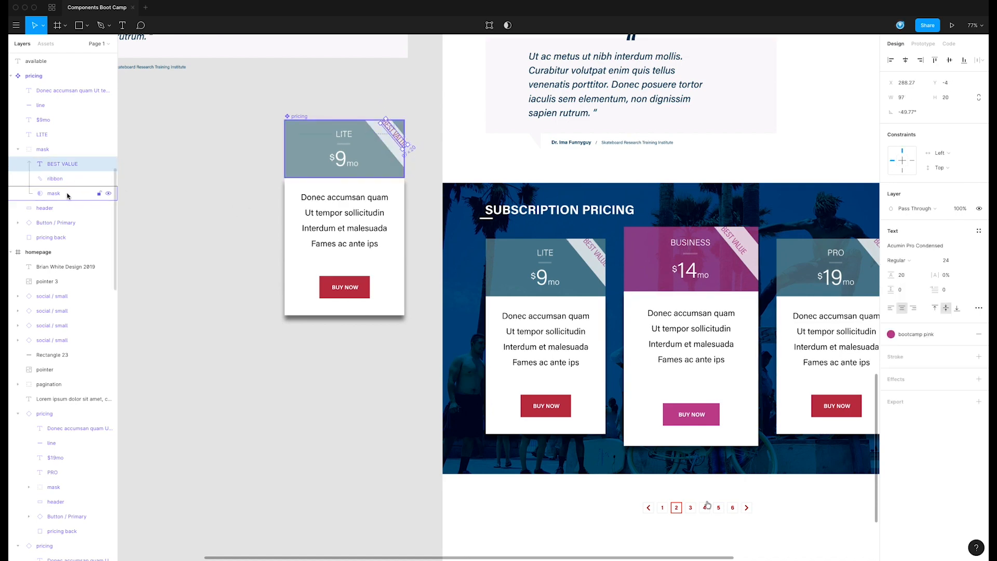
pyautogui.click(62, 163)
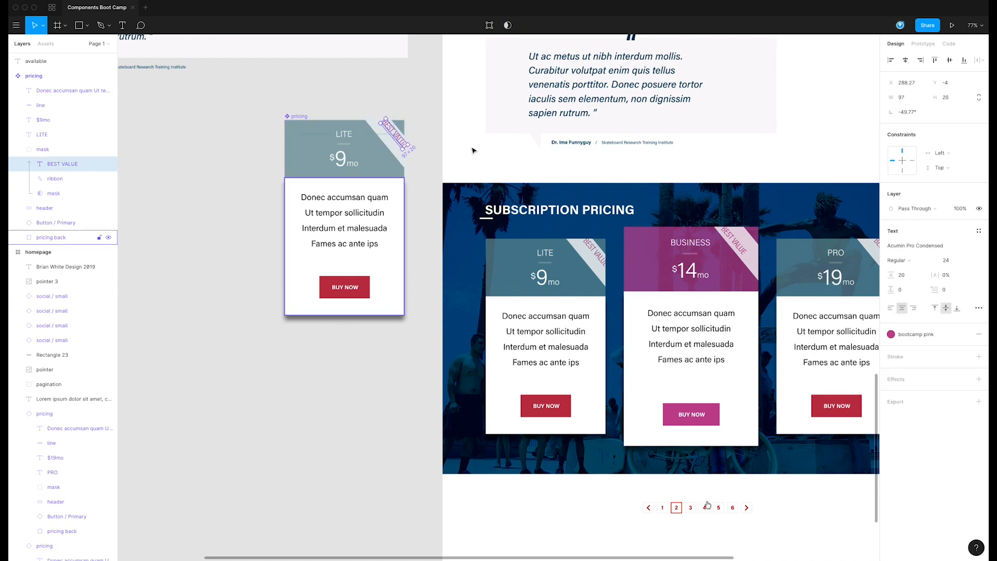
pyautogui.moveTo(391, 137); pyautogui.dragTo(401, 144)
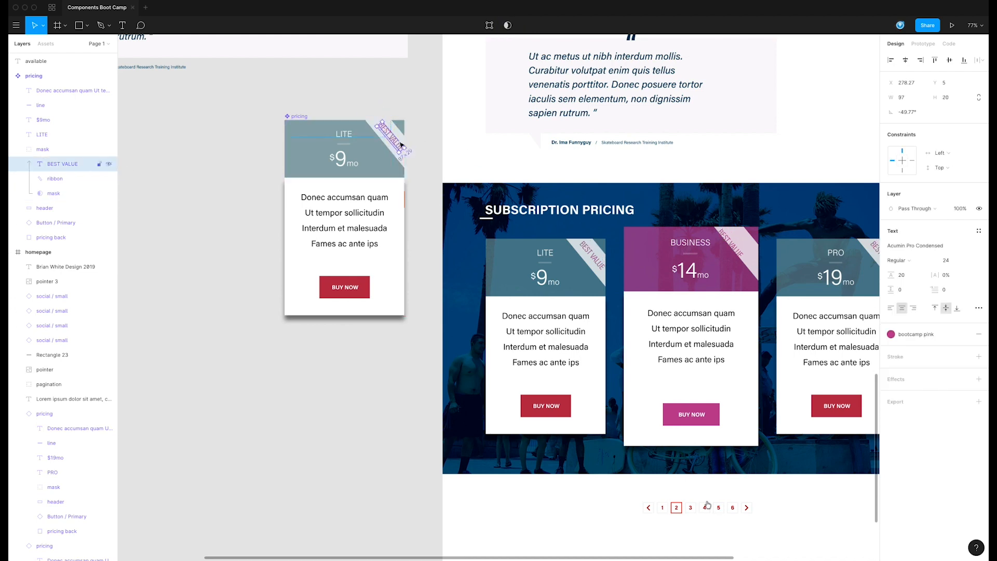
pyautogui.press('Left')
pyautogui.press('Left')
pyautogui.press('Left')
pyautogui.press('Left')
pyautogui.press('Left')
pyautogui.press('Left')
pyautogui.press('Down')
pyautogui.press('Down')
pyautogui.press('Down')
pyautogui.press('Down')
pyautogui.press('Down')
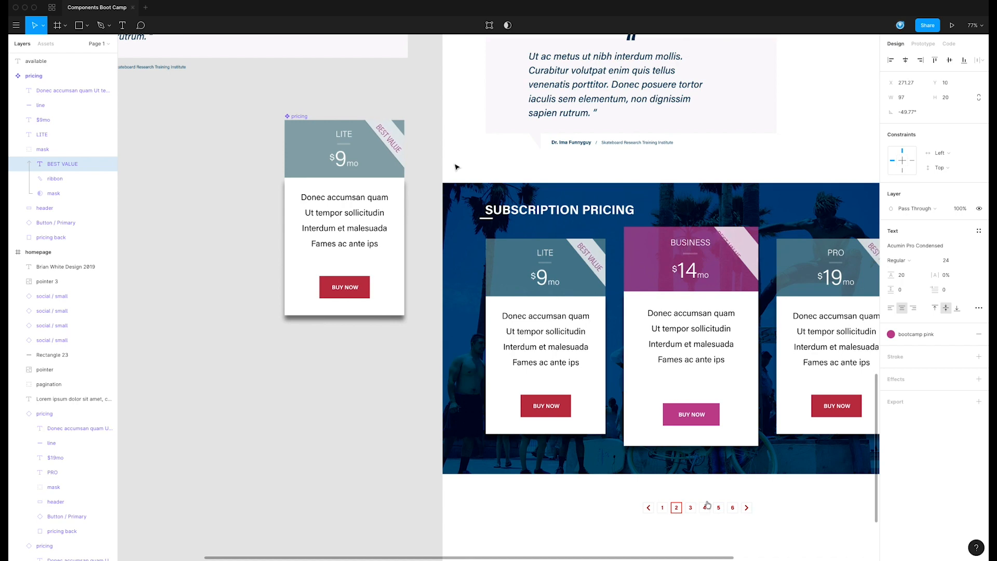
pyautogui.click(457, 166)
# Move the "available" icon into the master card's mask group, rotate it to -45° and place it on the ribbon beside the text
pyautogui.hscroll(5, 669, 150)
pyautogui.moveTo(749, 119); pyautogui.dragTo(482, 154)
pyautogui.press('Delete')
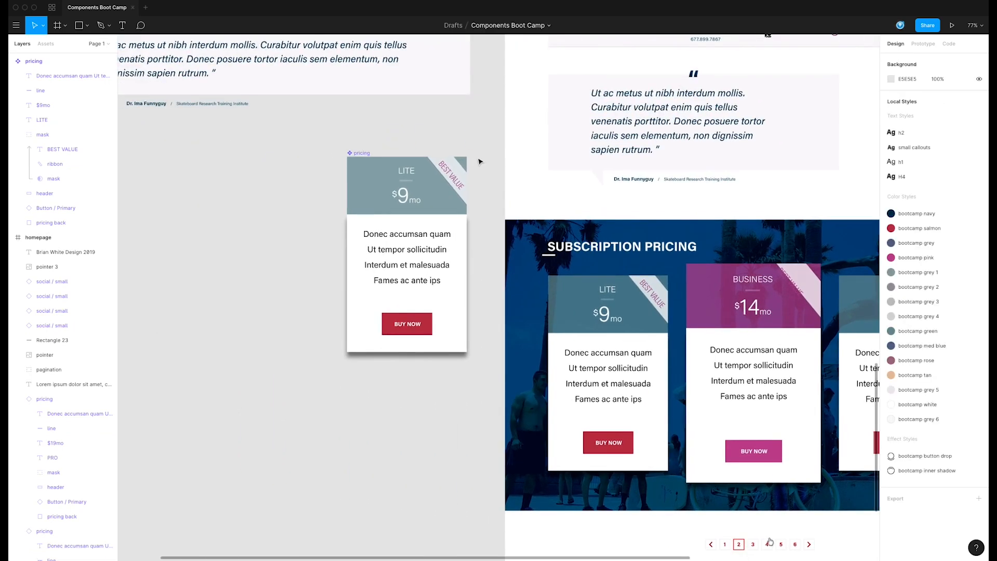
pyautogui.click(462, 178)
pyautogui.hotkey('ctrl', 'v')
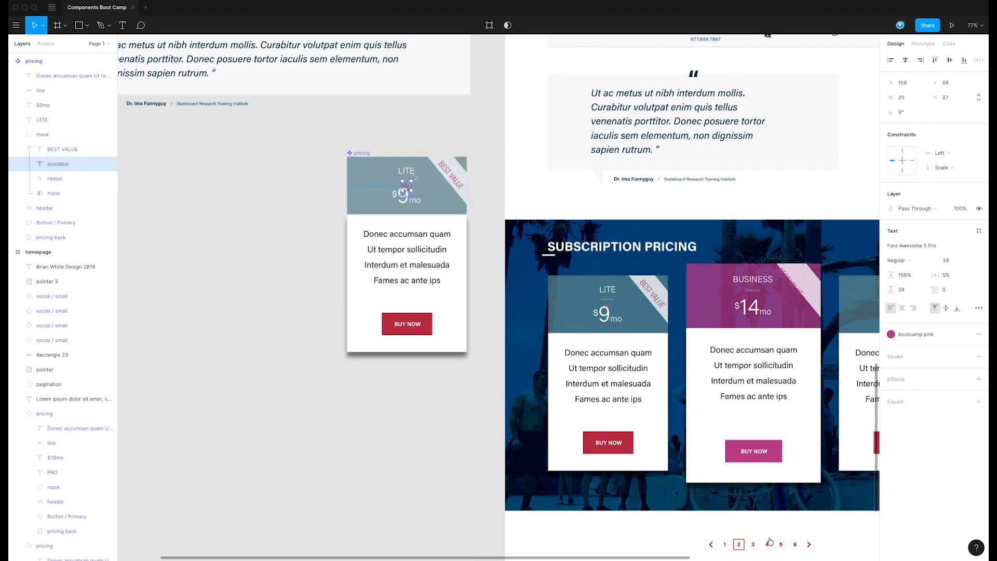
pyautogui.moveTo(412, 178); pyautogui.dragTo(463, 172)
pyautogui.press('Escape')
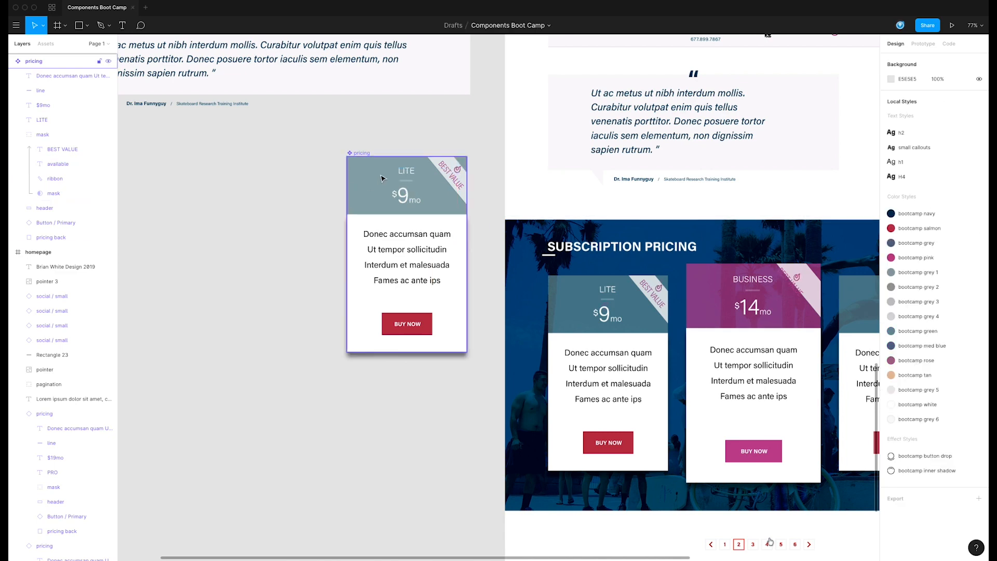
# Fine-tune the angle of the BEST VALUE text to follow the ribbon
pyautogui.click(458, 183)
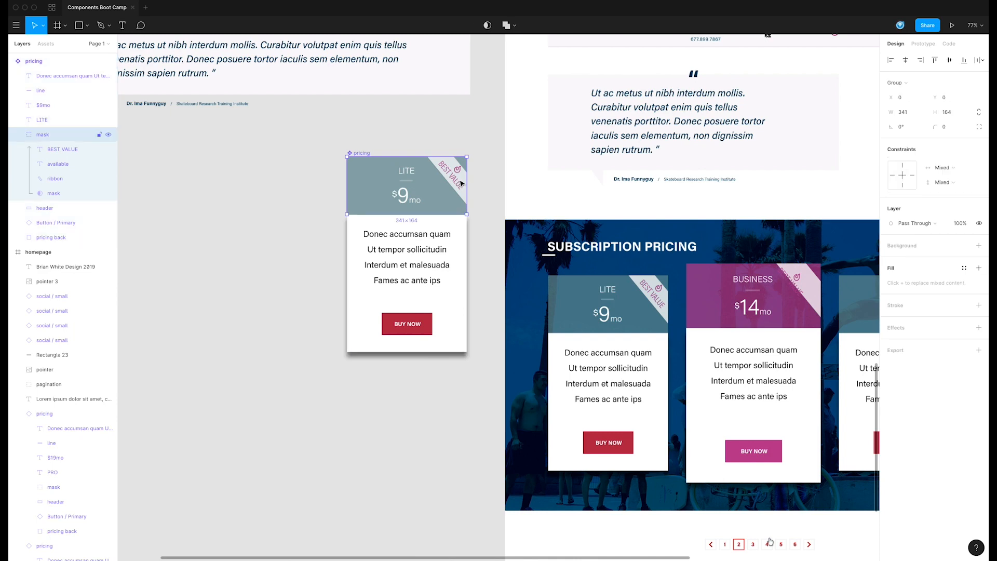
pyautogui.doubleClick(461, 185)
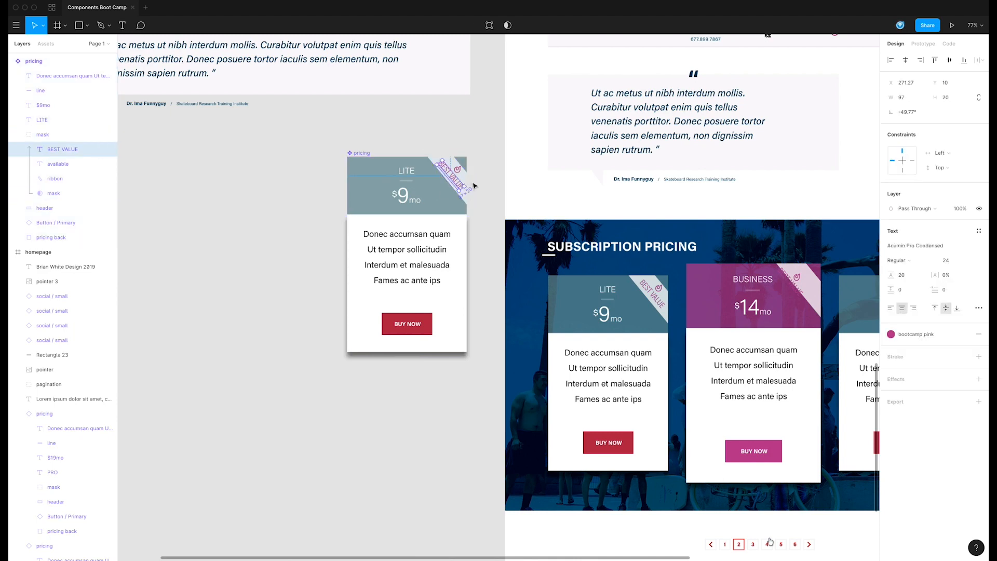
pyautogui.click(475, 187)
pyautogui.doubleClick(462, 186)
pyautogui.doubleClick(461, 186)
pyautogui.moveTo(468, 185); pyautogui.dragTo(475, 187)
pyautogui.moveTo(475, 187); pyautogui.dragTo(475, 188)
pyautogui.click(488, 191)
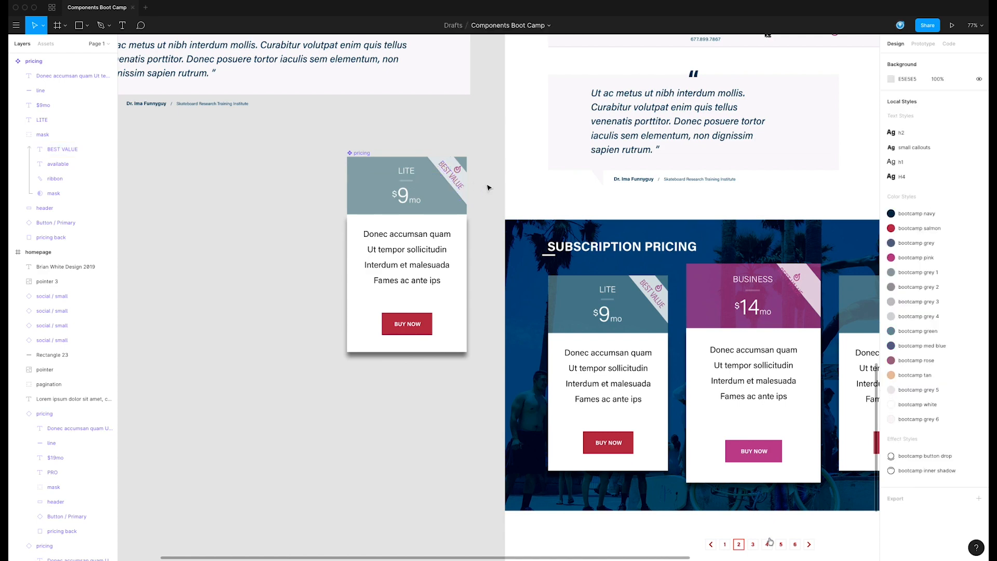
# Nudge the "available" icon on the ribbon slightly downward
pyautogui.doubleClick(457, 169)
pyautogui.doubleClick(457, 169)
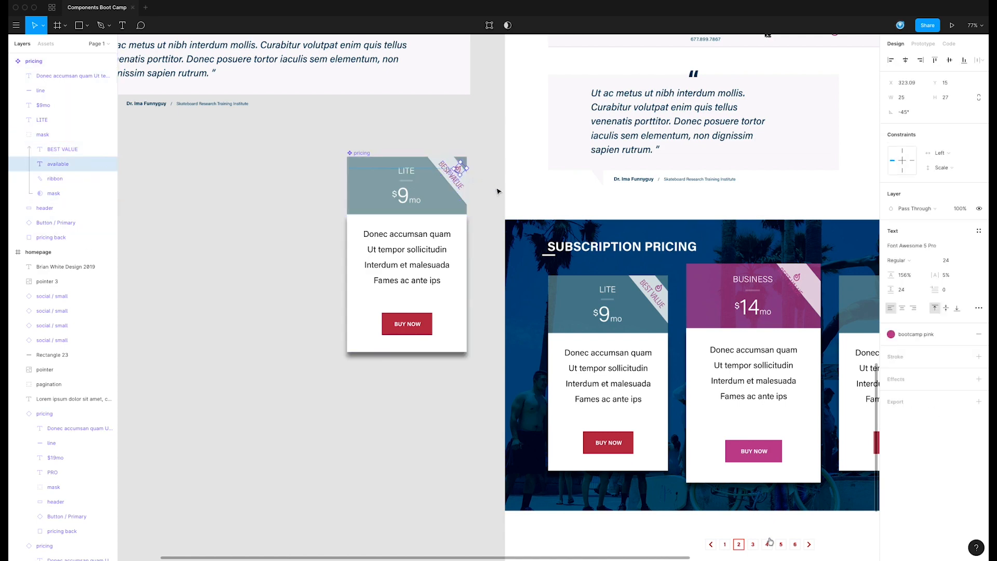
pyautogui.press('Down')
pyautogui.press('Down')
pyautogui.click(256, 172)
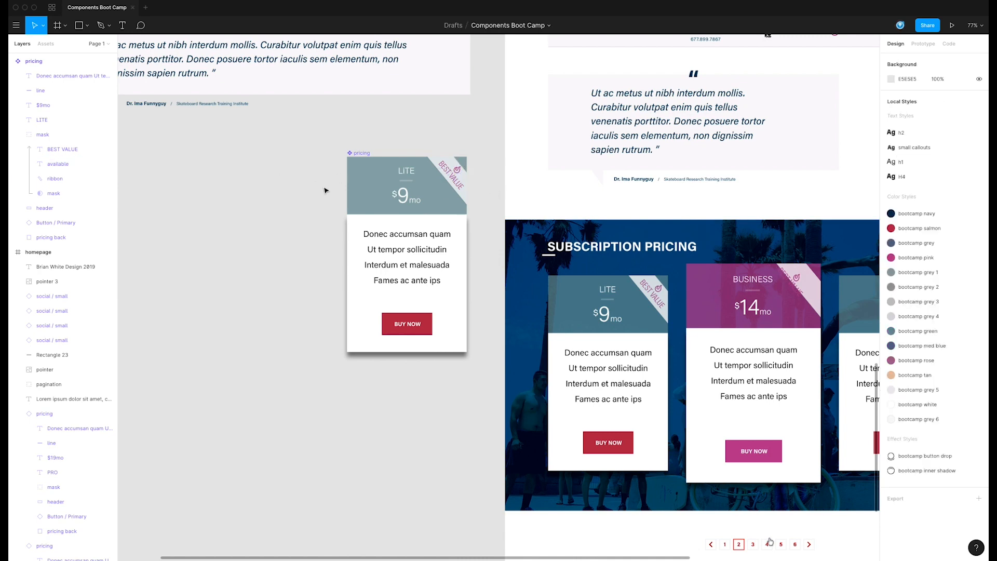
# Hide the mask group with the ribbon in the LITE and PRO card instances on the homepage
pyautogui.hscroll(5, 852, 294)
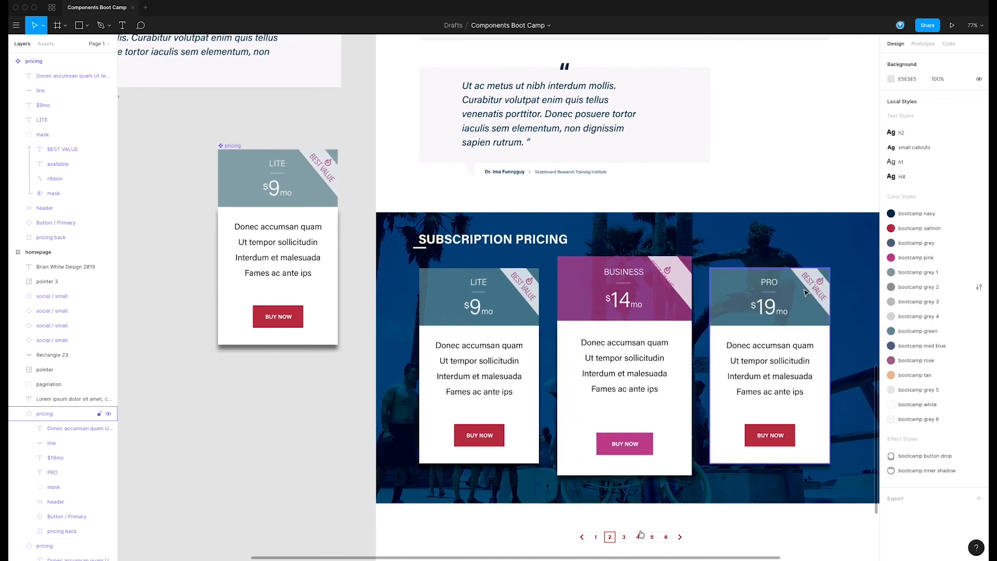
pyautogui.doubleClick(513, 300)
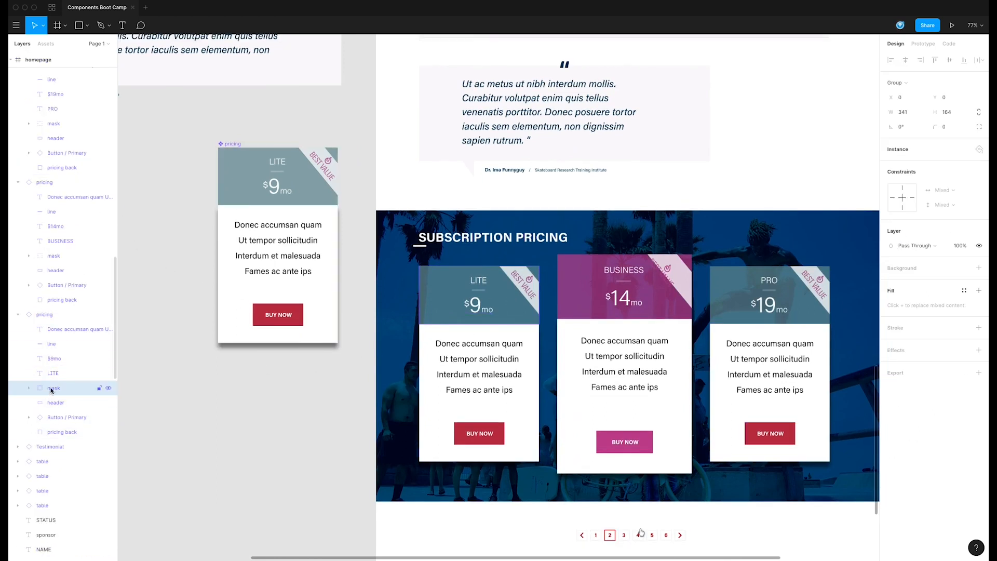
pyautogui.click(108, 388)
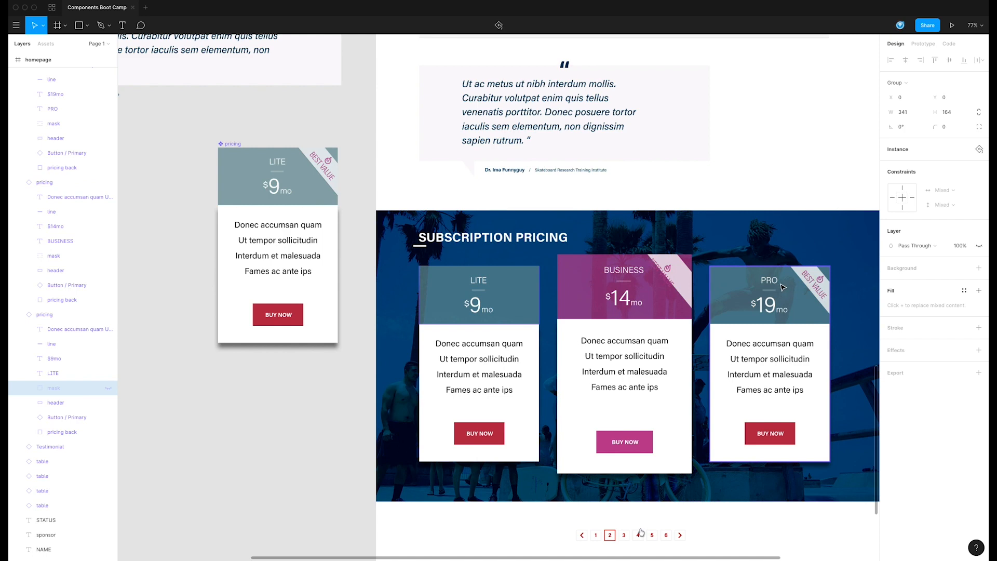
pyautogui.doubleClick(817, 290)
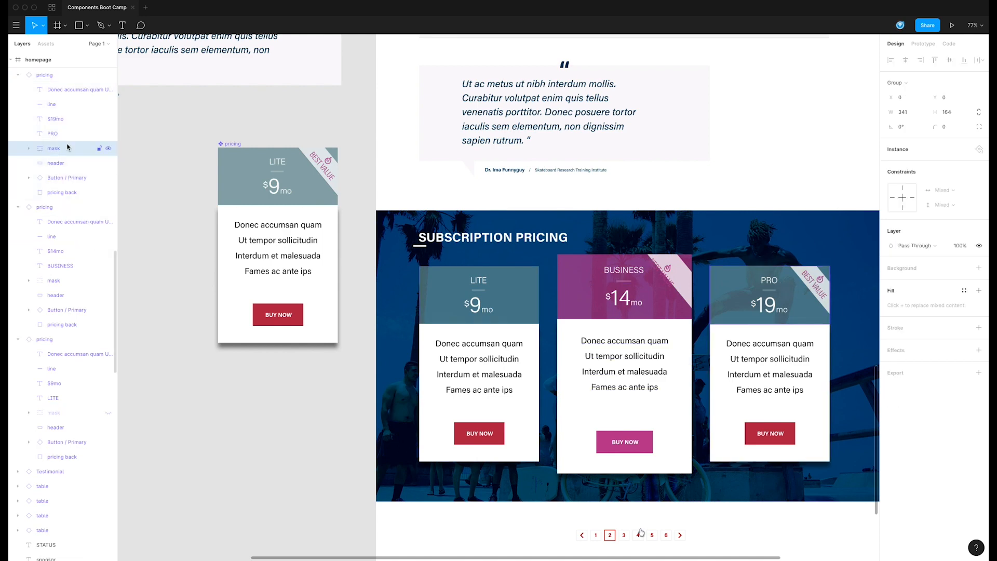
pyautogui.click(108, 148)
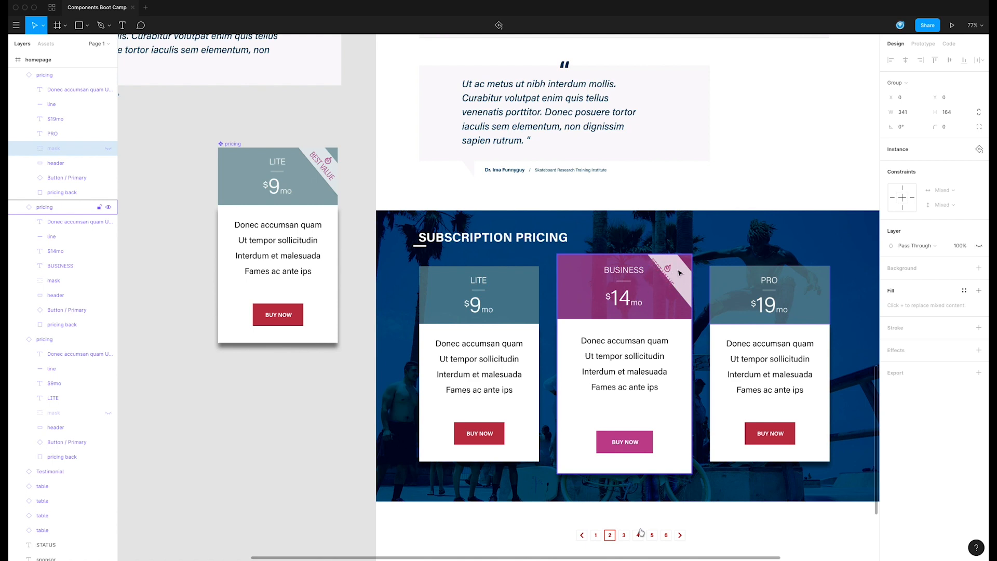
# Set the constraints of the master pricing card's mask group to Right and Top
pyautogui.doubleClick(318, 168)
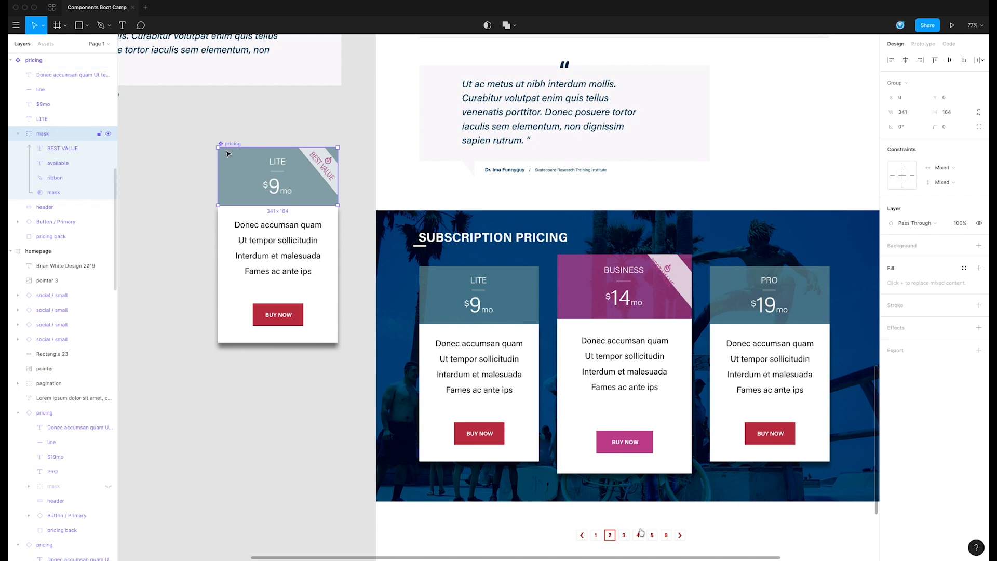
pyautogui.scroll(3, 48, 134)
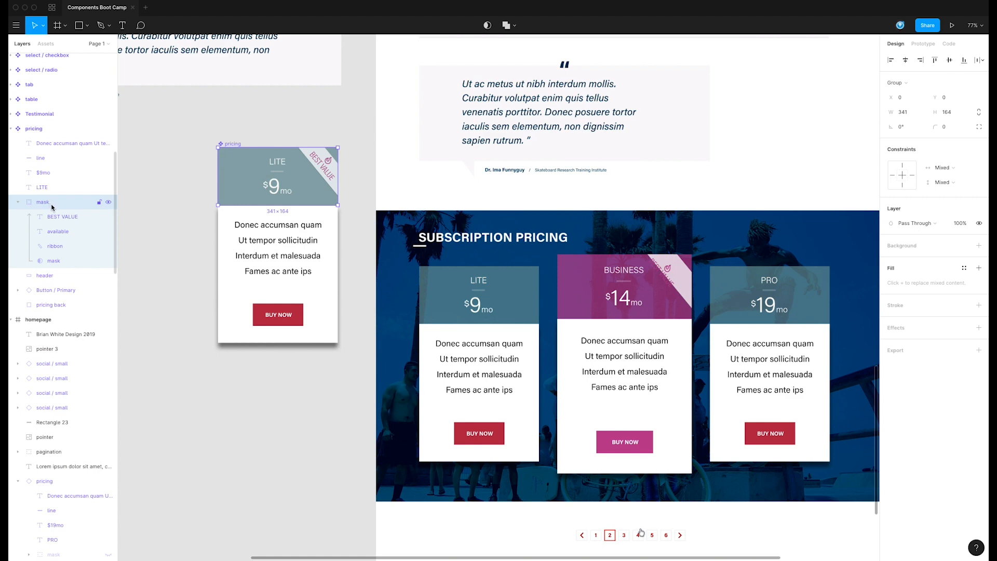
pyautogui.click(954, 167)
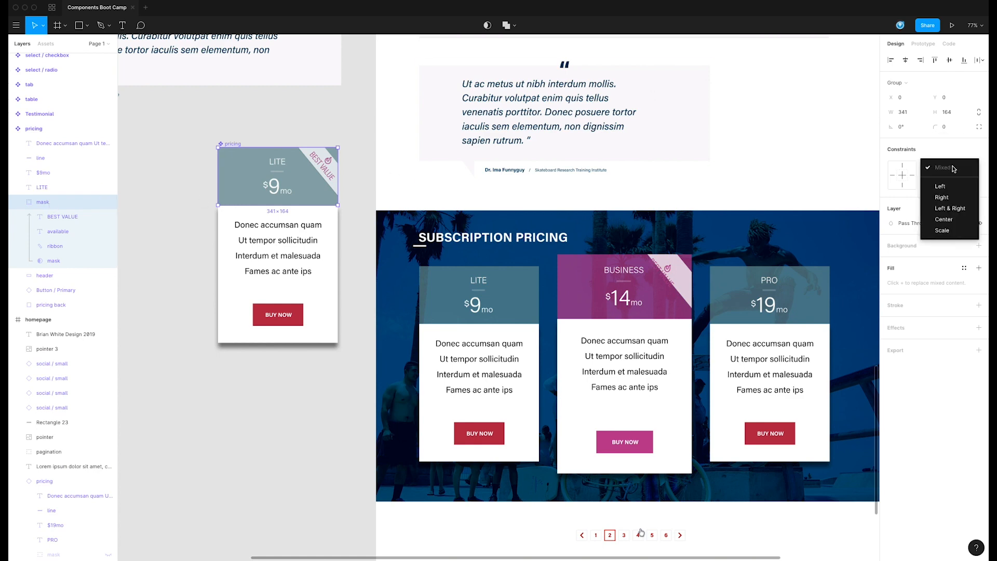
pyautogui.click(954, 198)
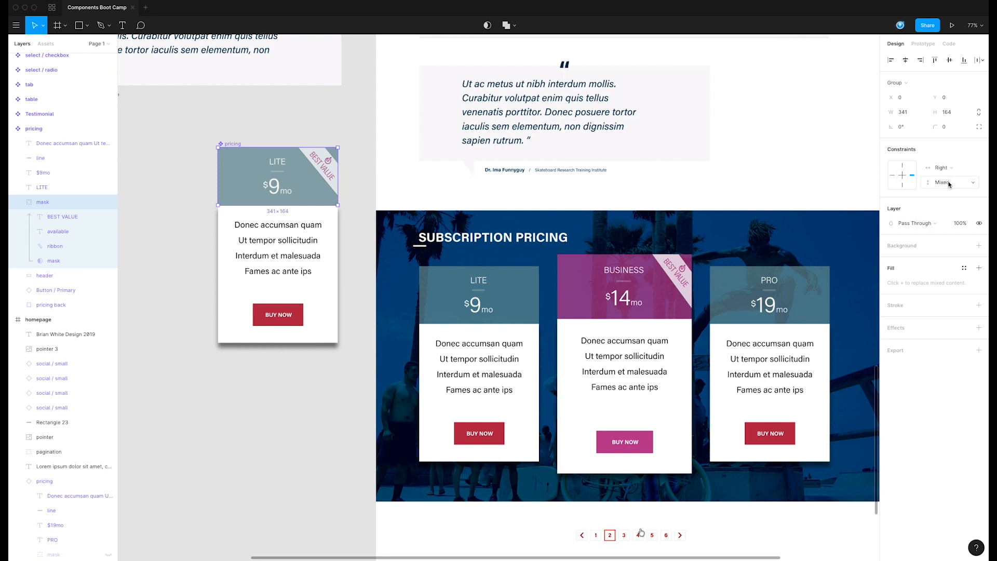
pyautogui.click(949, 183)
pyautogui.click(952, 202)
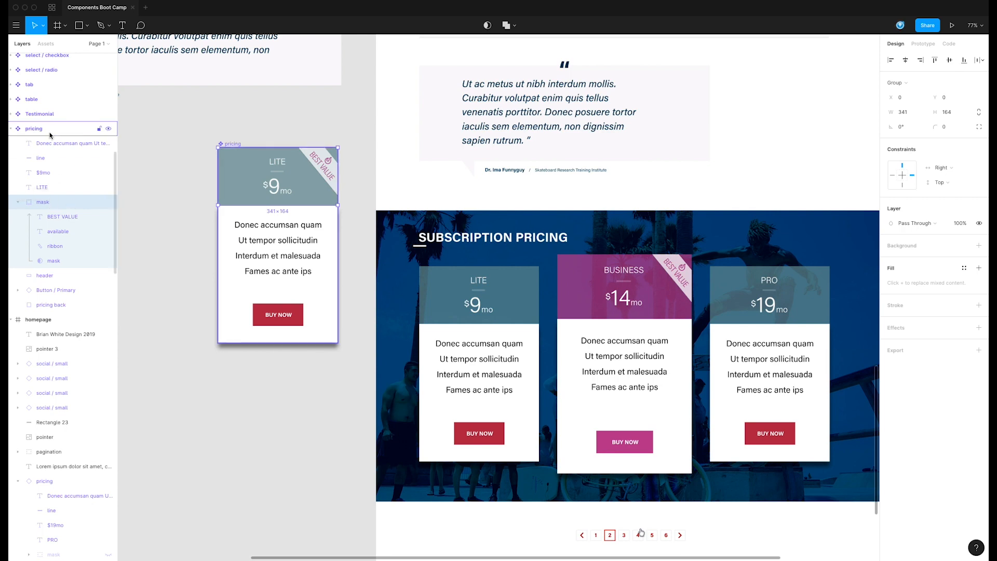
# Try making the mask group a separate component outside the pricing master and nesting an instance of it inside that card
pyautogui.moveTo(44, 204); pyautogui.dragTo(42, 129)
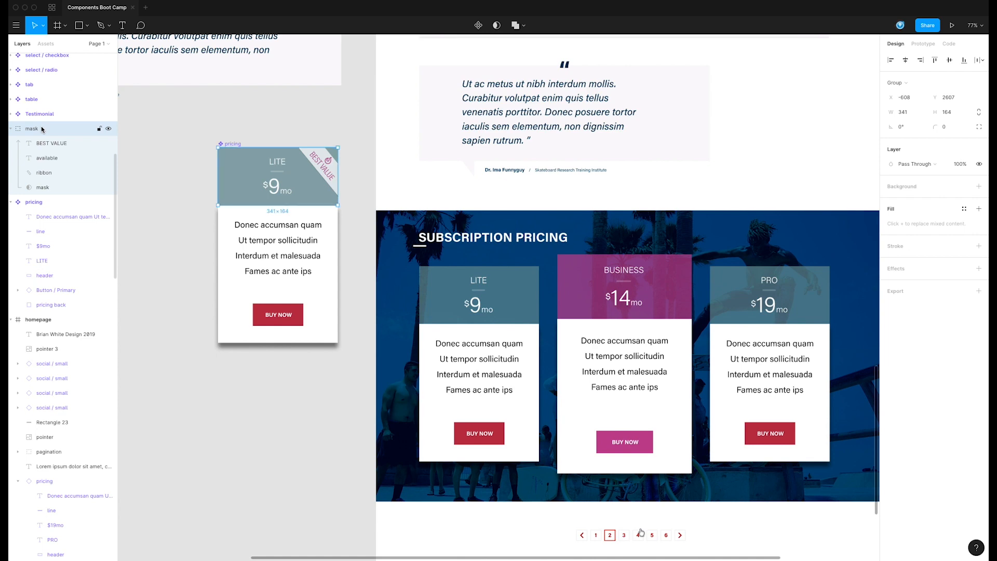
pyautogui.press('super+alt+k')
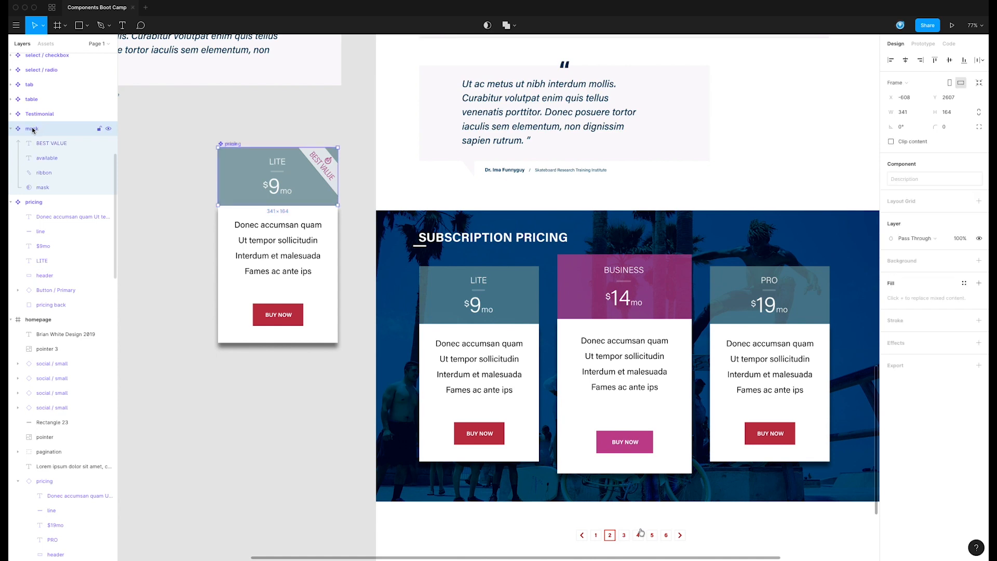
pyautogui.press('super+c')
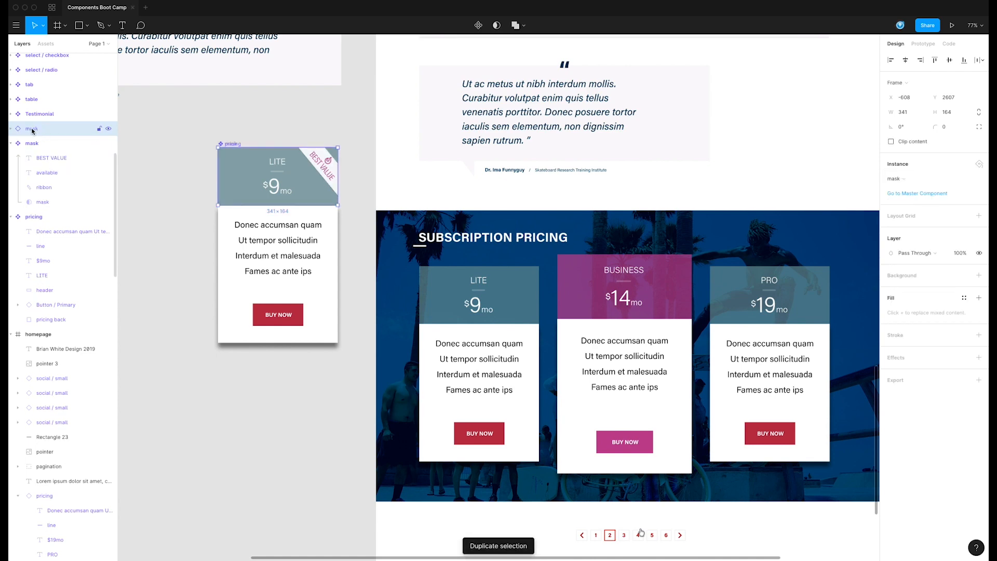
pyautogui.press('super+v')
pyautogui.moveTo(42, 225); pyautogui.dragTo(42, 224)
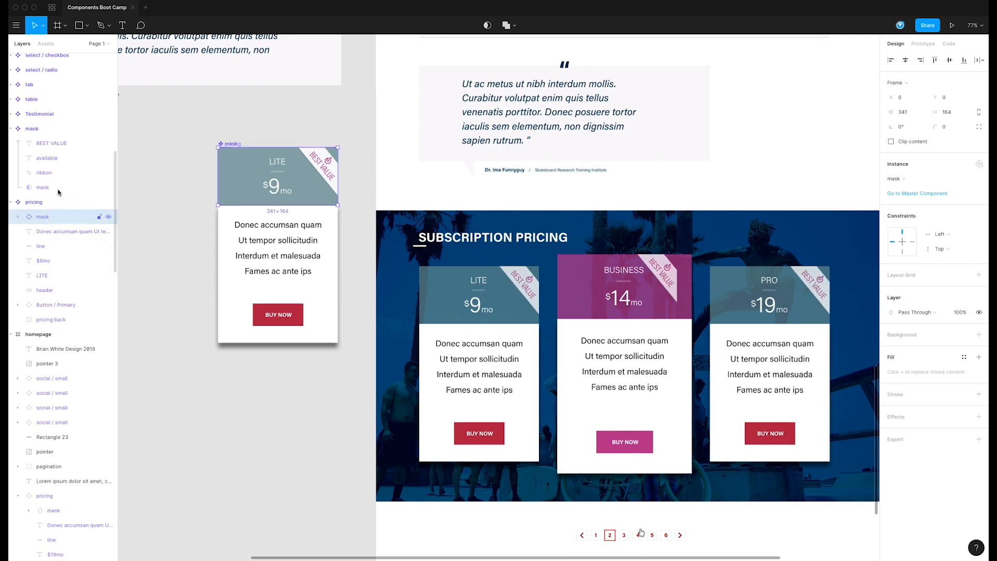
# Undo the separate mask component and its nested instance, restoring the original mask group in the pricing master, and clear the selection
pyautogui.press('super+z')
pyautogui.press('super+z')
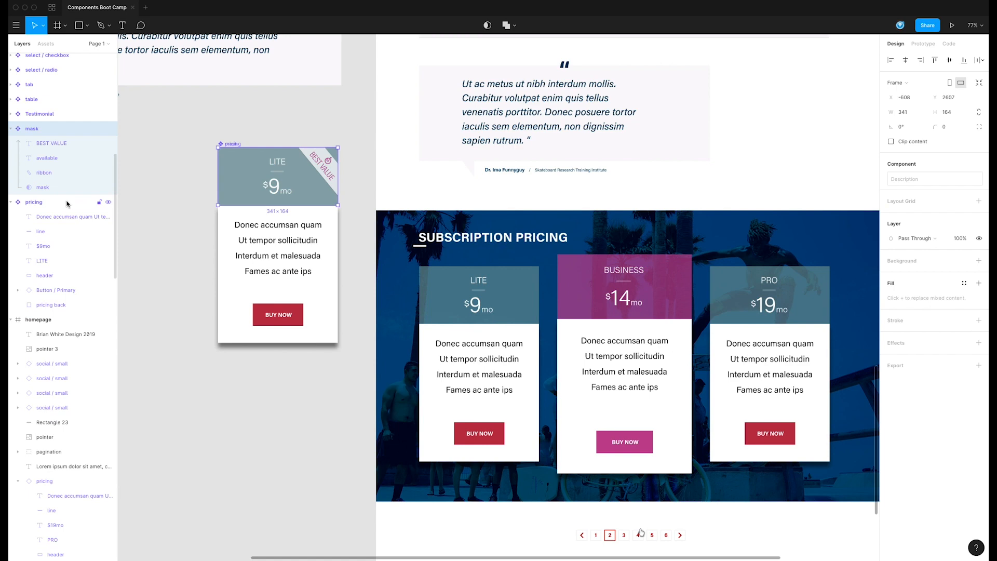
pyautogui.press('super+z')
pyautogui.press('super+z')
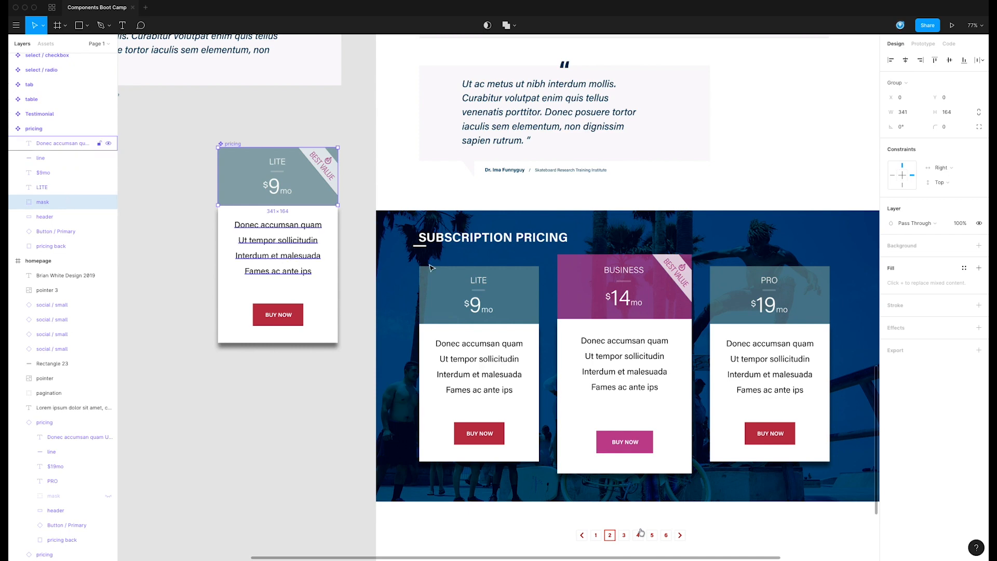
pyautogui.click(278, 394)
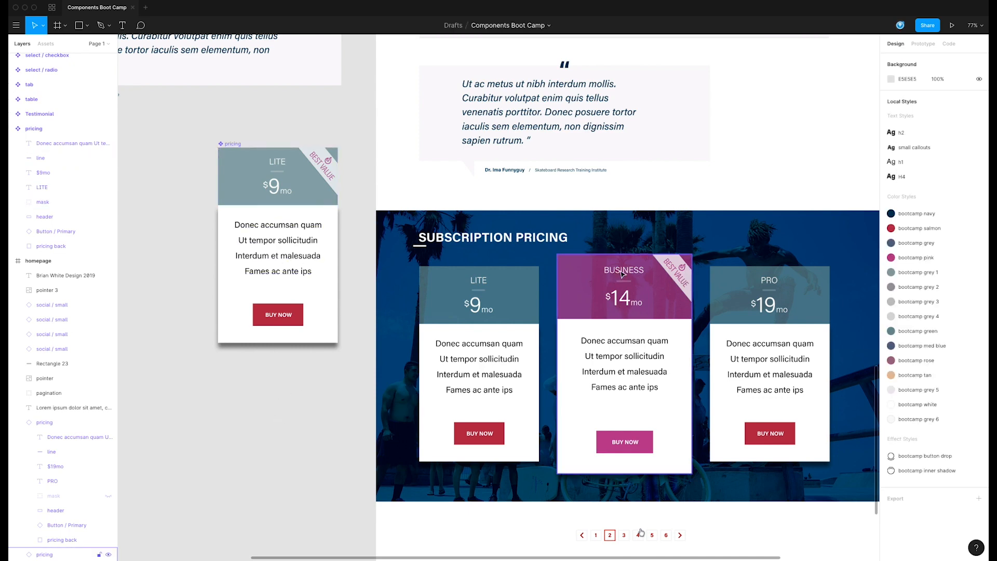
pyautogui.moveTo(690, 333); pyautogui.dragTo(640, 220)
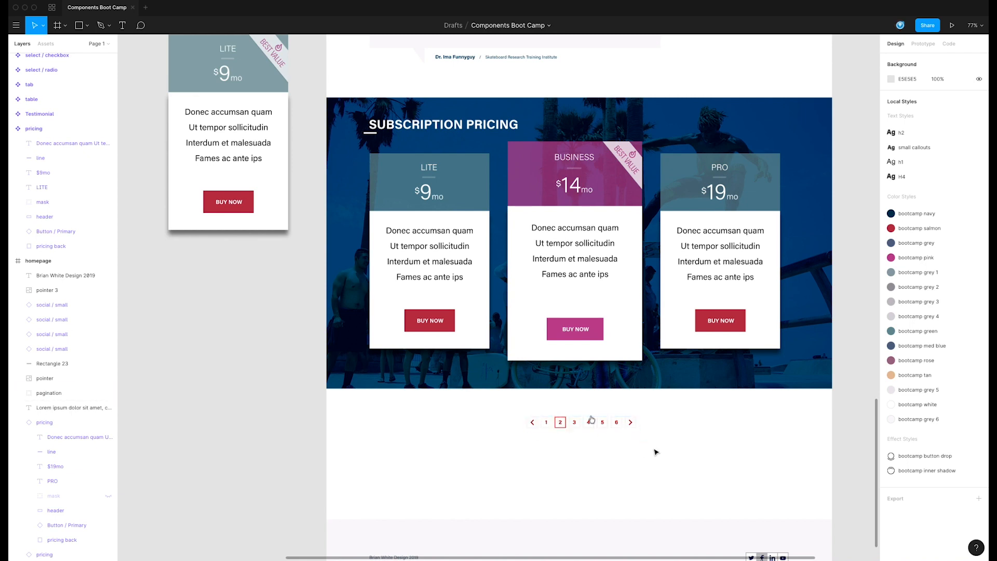
pyautogui.moveTo(686, 451); pyautogui.dragTo(703, 345)
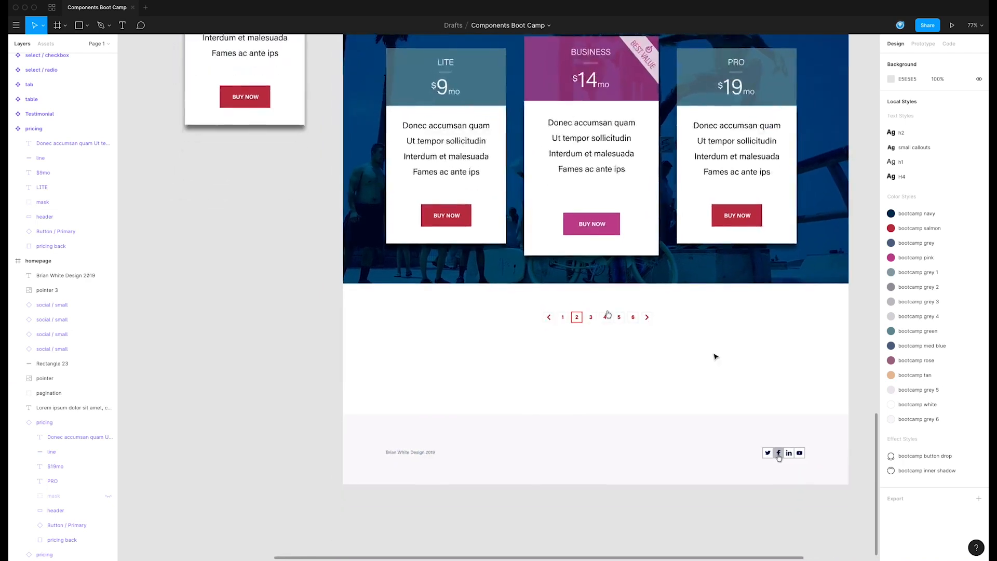
pyautogui.scroll(1, 505, 355)
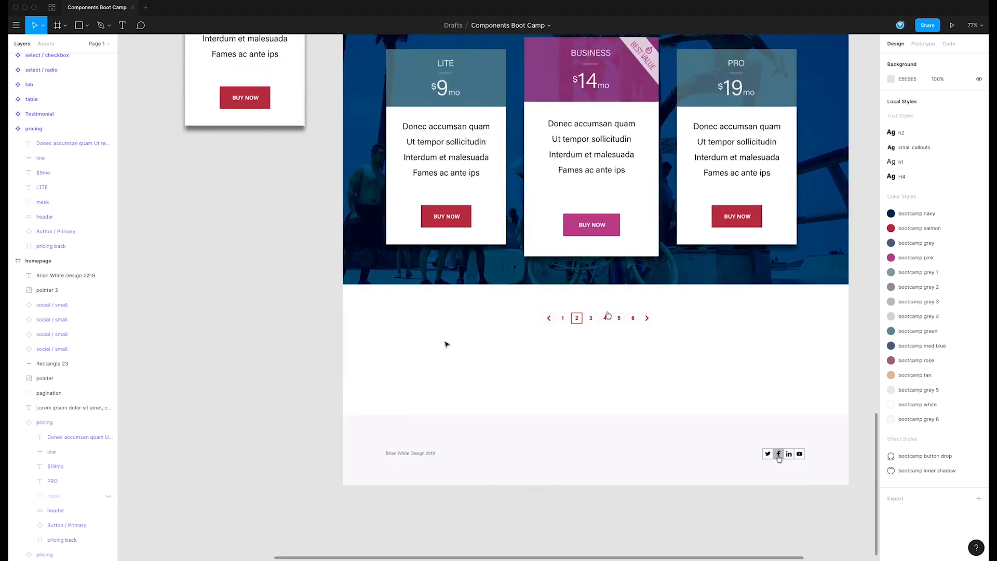